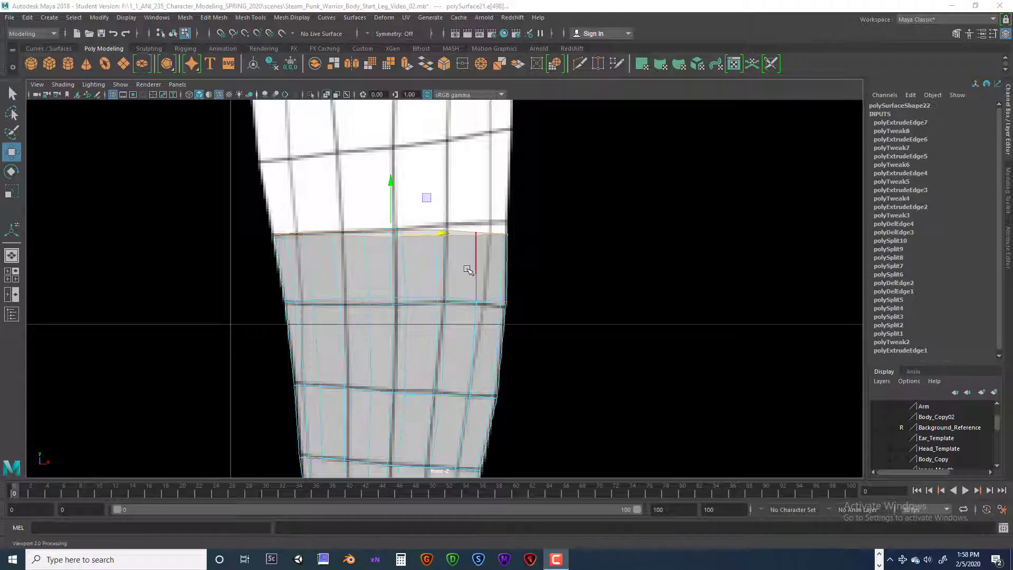
Return the leg mesh to object mode and delete its construction history
{"action": "right_click_drag", "start_coordinate": [467, 256], "coordinate": [464, 316]}
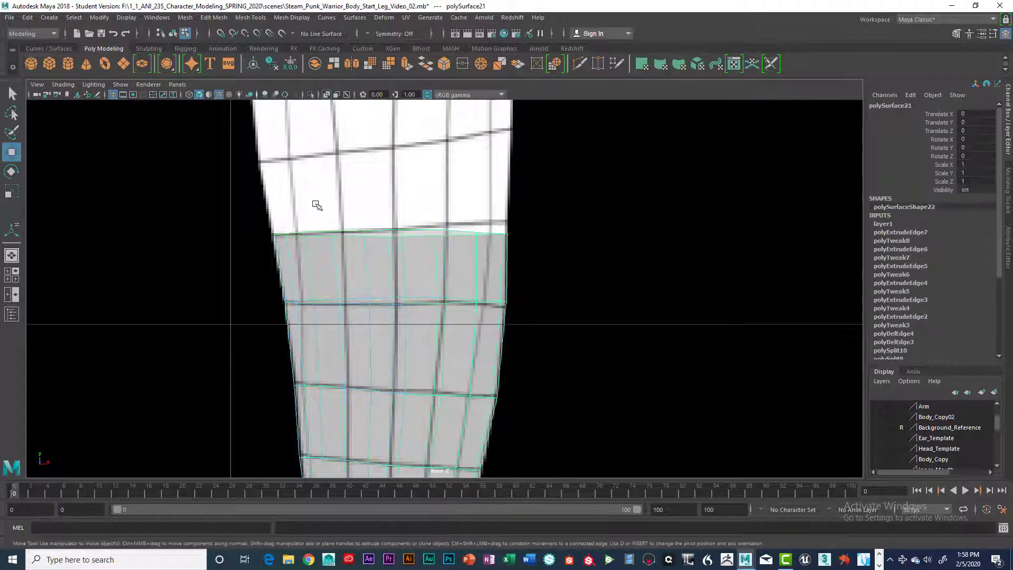
{"action": "left_click", "coordinate": [173, 33]}
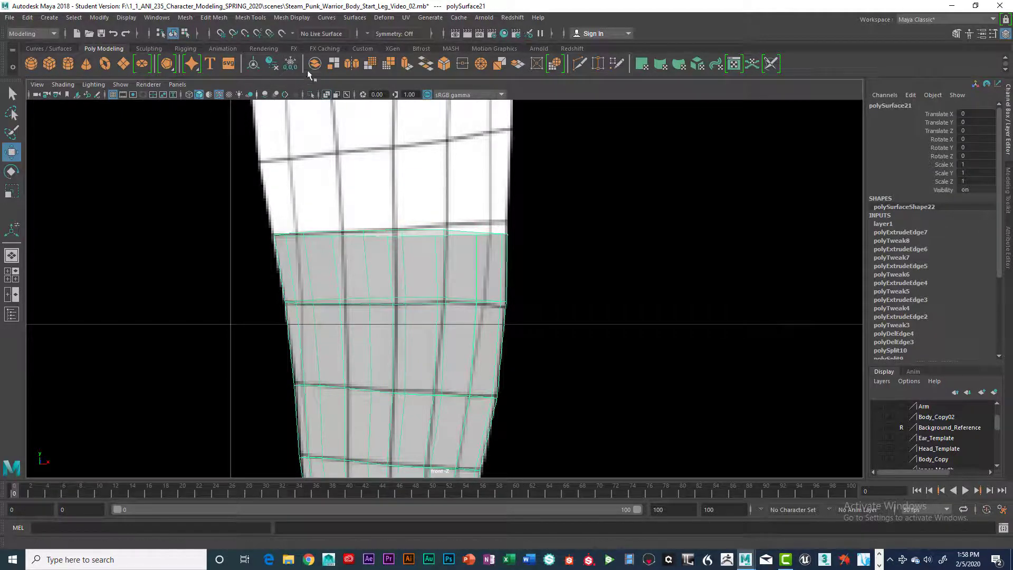
{"action": "left_click", "coordinate": [27, 18]}
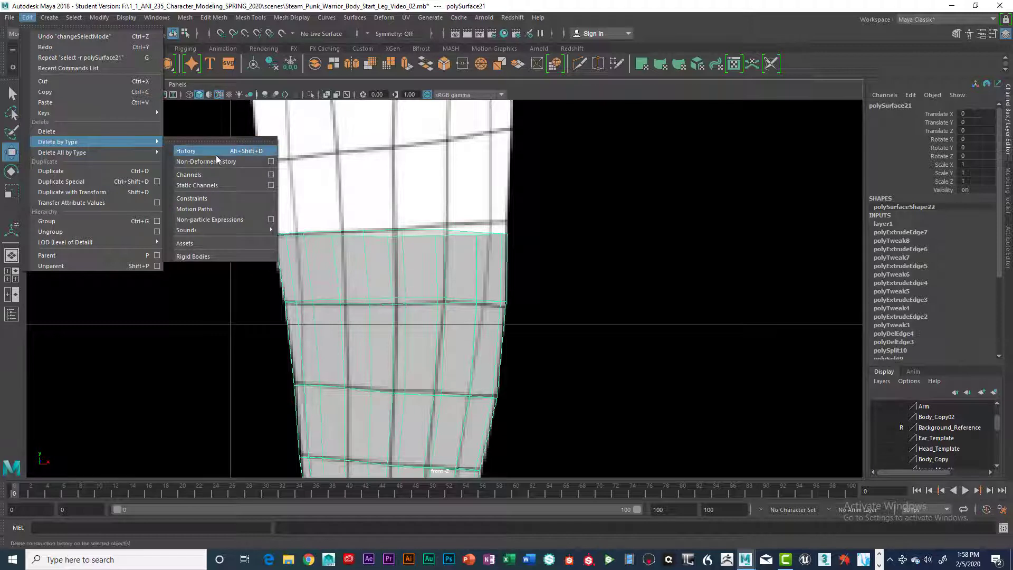
{"action": "left_click", "coordinate": [270, 64]}
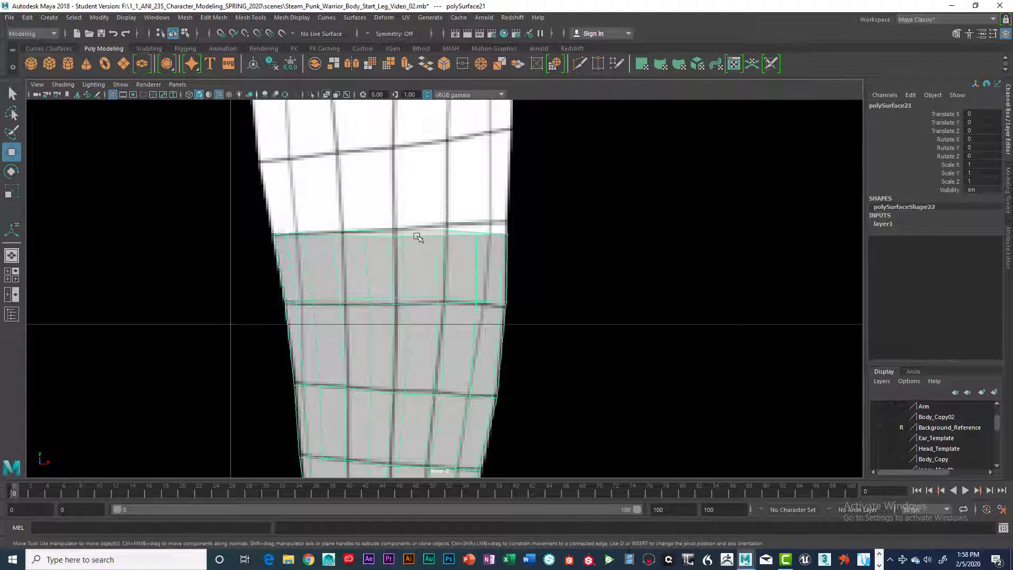
Save the scene as Steam_Punk_Warrior_Body_Start_Leg_Video_03.mb in the scenes folder, continuing past the student version notice
{"action": "left_click", "coordinate": [10, 17]}
{"action": "left_click", "coordinate": [49, 71]}
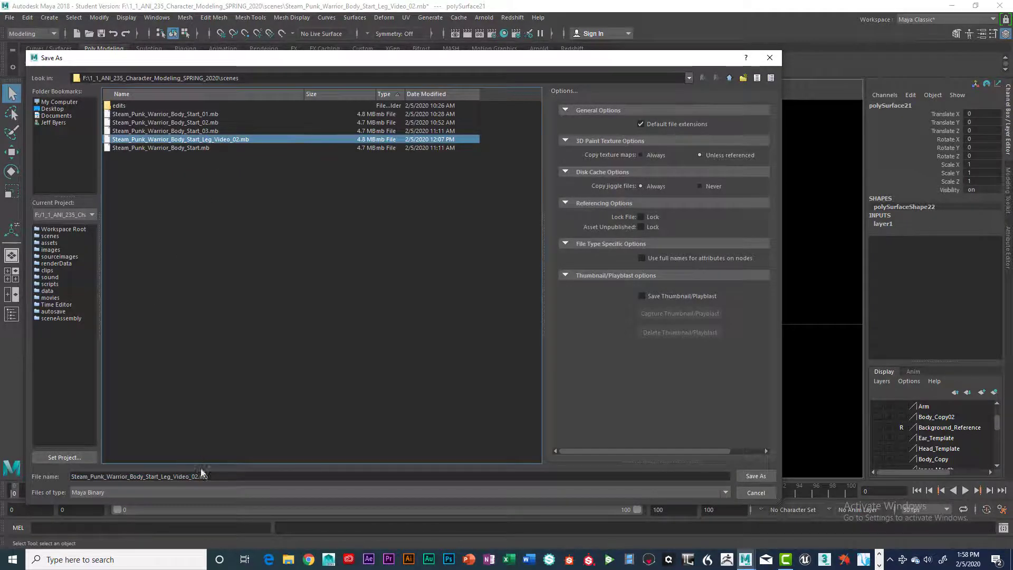
{"action": "left_click_drag", "start_coordinate": [194, 476], "coordinate": [209, 477]}
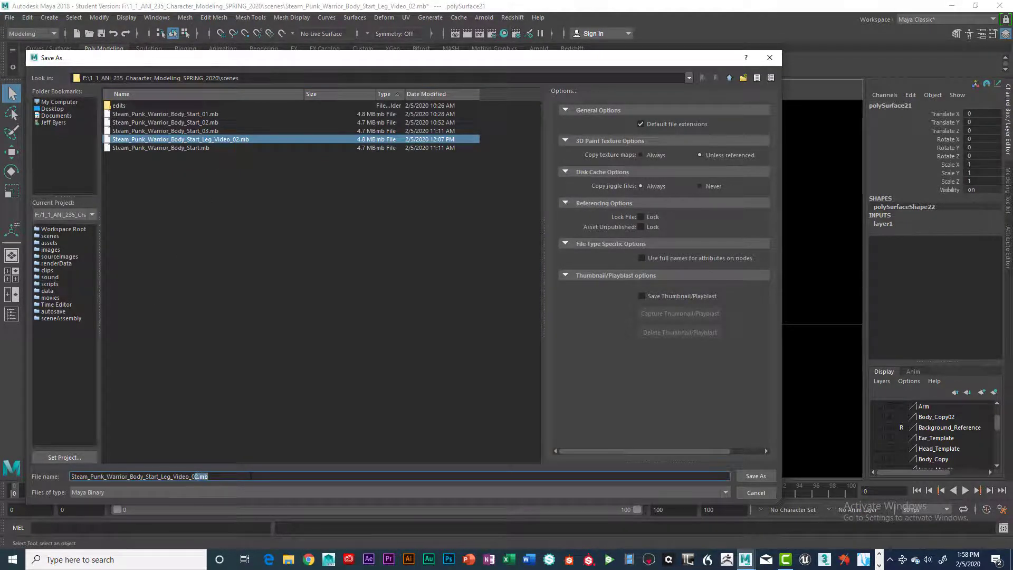
{"action": "type", "text": "3.mb"}
{"action": "left_click", "coordinate": [755, 476]}
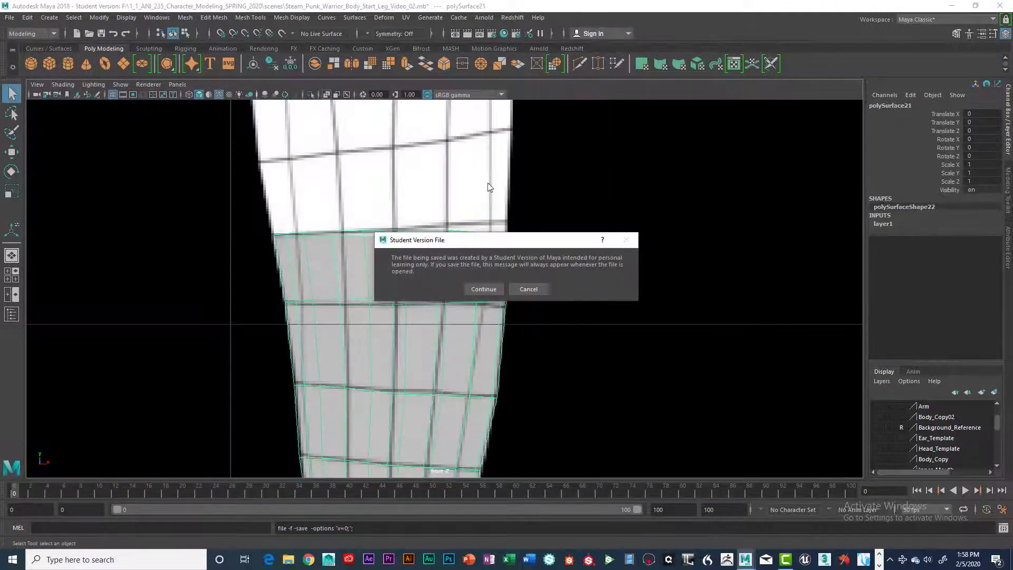
{"action": "left_click", "coordinate": [483, 289]}
In vertex mode, raise the middle vertices of the leg's upper border slightly to follow the reference line
{"action": "key", "text": "w"}
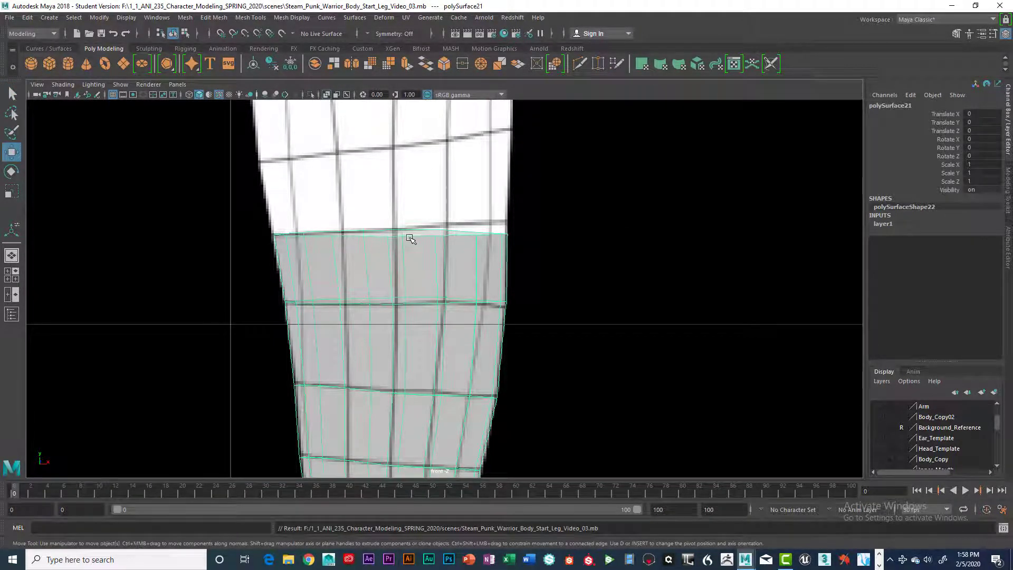
{"action": "right_click", "coordinate": [411, 240]}
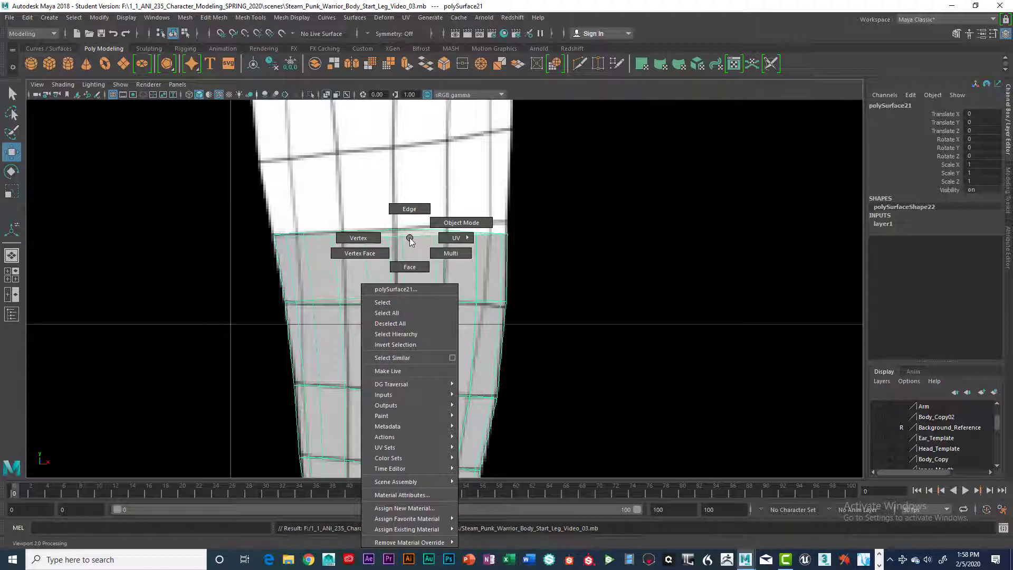
{"action": "left_click", "coordinate": [358, 238]}
{"action": "left_click_drag", "start_coordinate": [382, 209], "coordinate": [421, 249]}
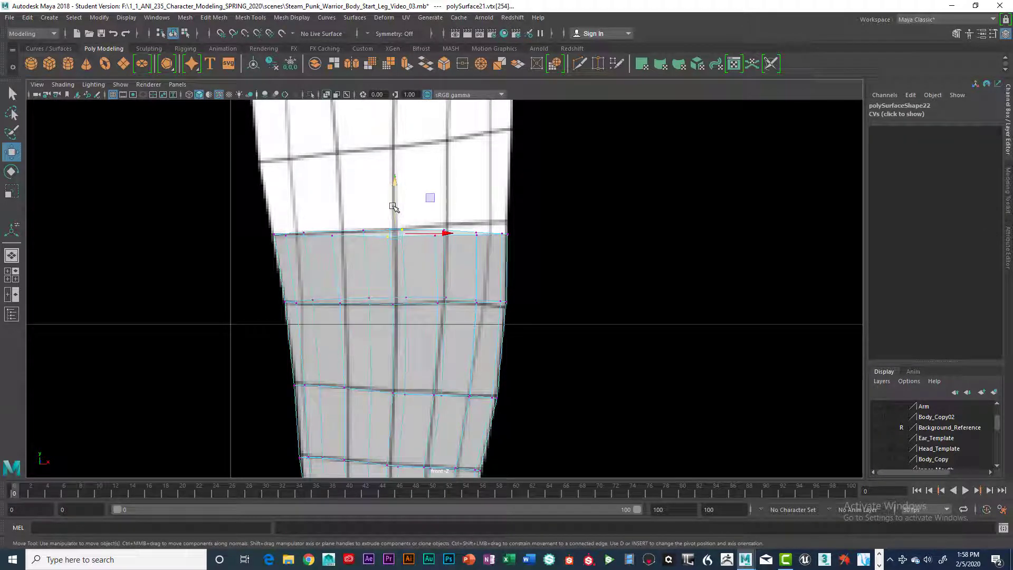
{"action": "left_click_drag", "start_coordinate": [397, 199], "coordinate": [394, 203]}
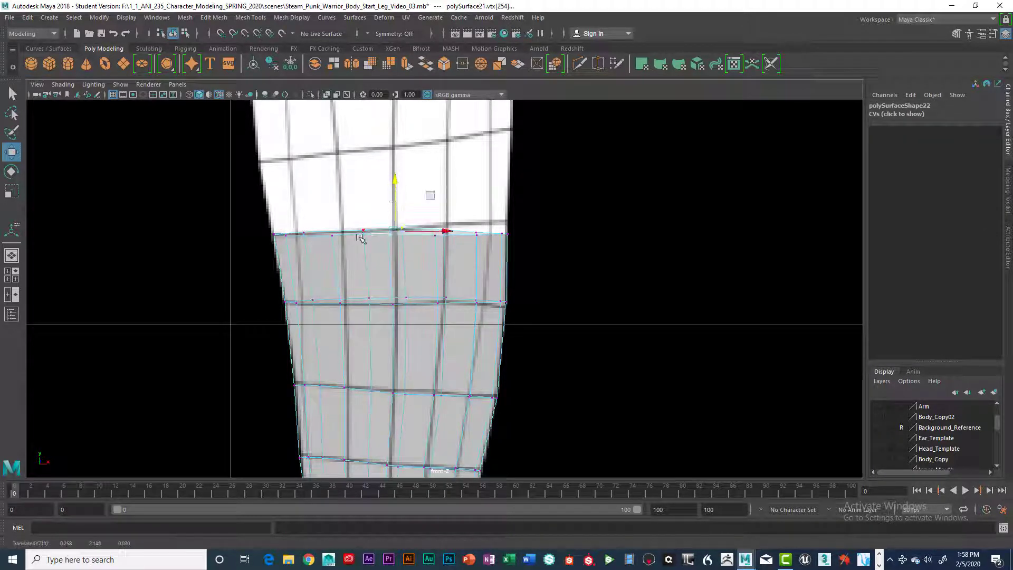
Turn off X-Ray in the front view and raise the border vertices from the middle to the inner corner to the reference line
{"action": "left_click", "coordinate": [63, 84]}
{"action": "left_click", "coordinate": [72, 191]}
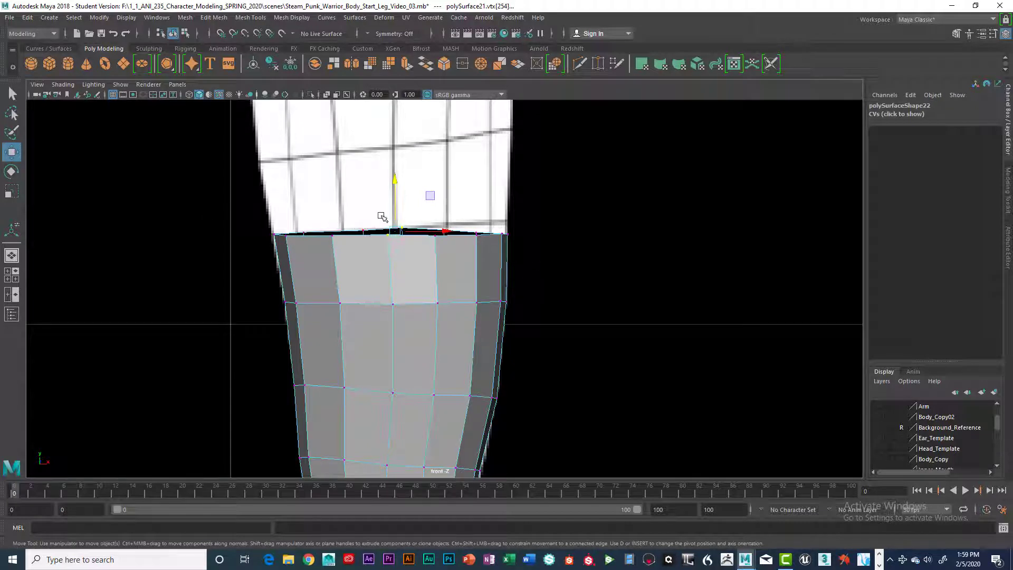
{"action": "left_click_drag", "start_coordinate": [396, 205], "coordinate": [440, 195]}
{"action": "left_click", "coordinate": [440, 231]}
{"action": "left_click", "coordinate": [477, 232]}
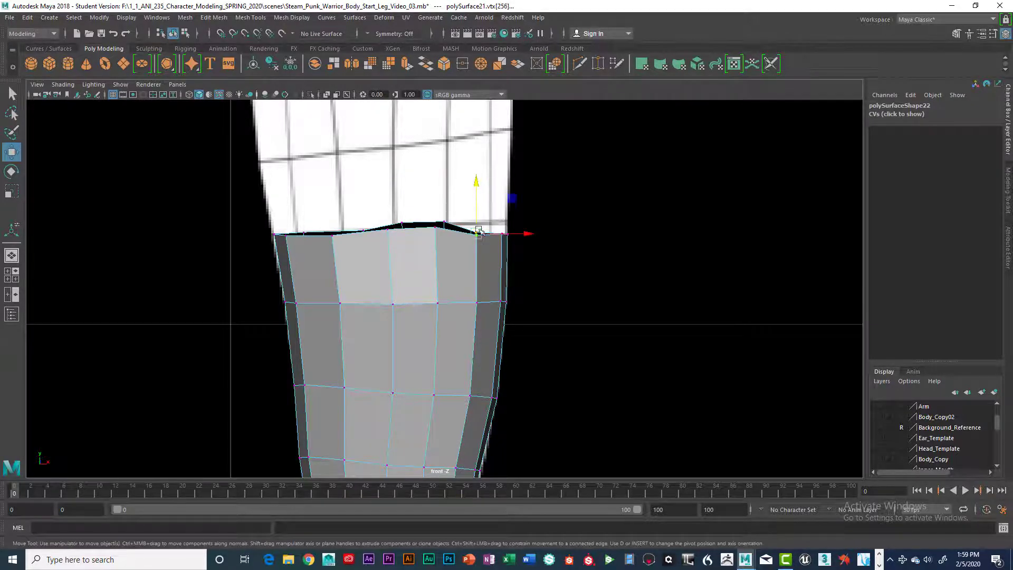
{"action": "left_click_drag", "start_coordinate": [478, 231], "coordinate": [505, 200]}
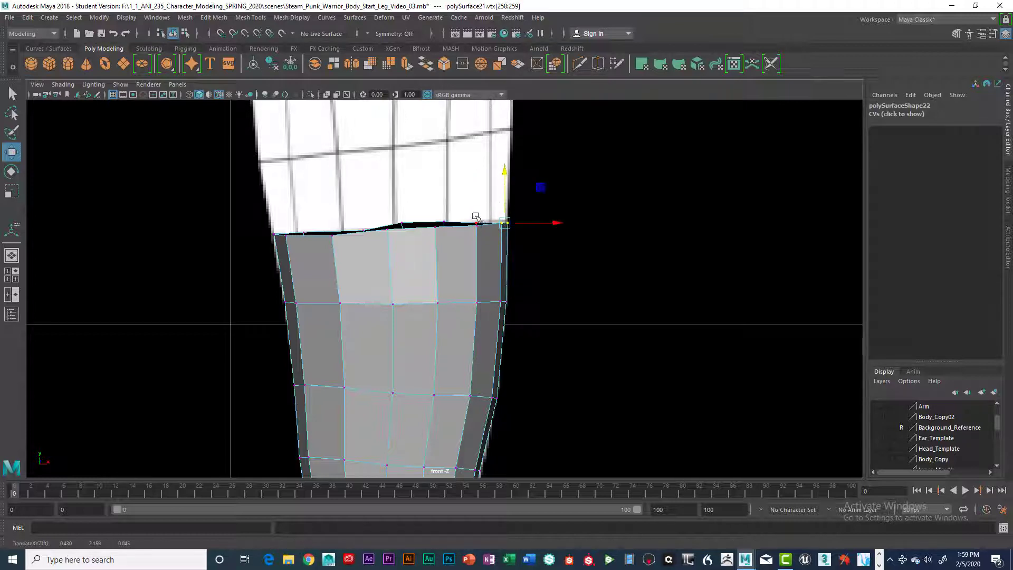
{"action": "left_click", "coordinate": [478, 231]}
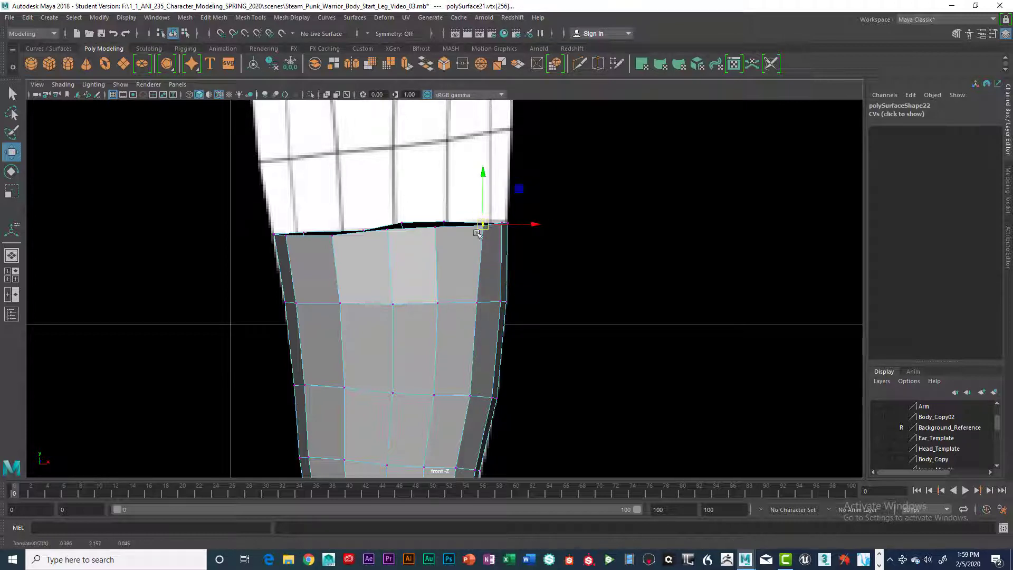
Turn X-Ray back on and align the remaining border vertices toward the outer corner with the reference line
{"action": "left_click", "coordinate": [62, 84]}
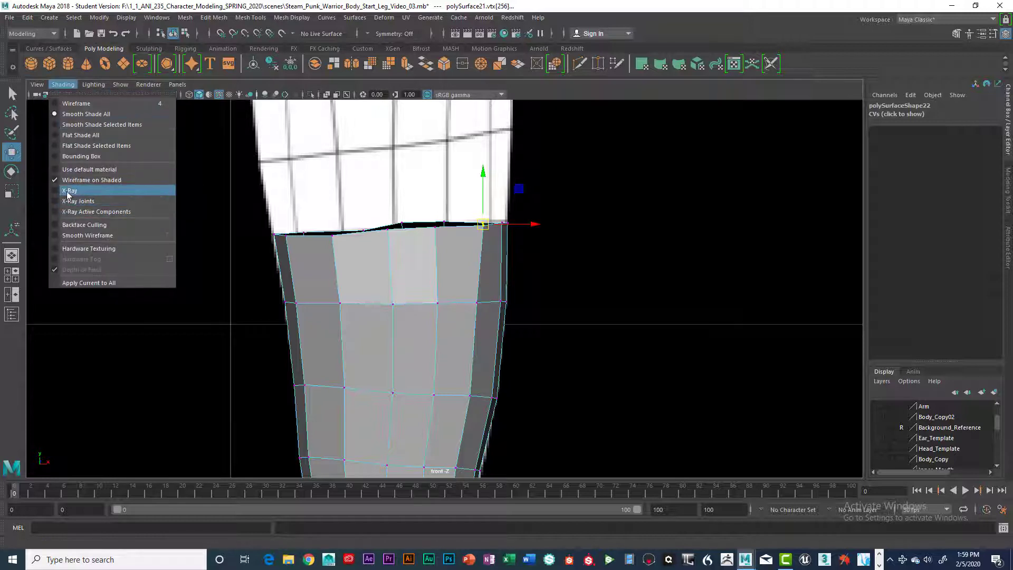
{"action": "left_click", "coordinate": [69, 191]}
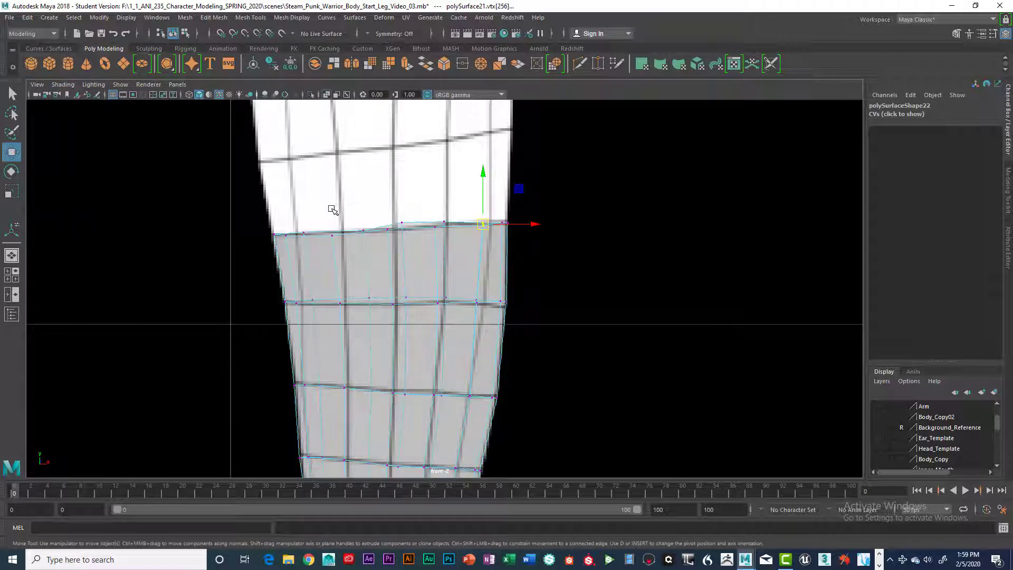
{"action": "left_click", "coordinate": [346, 228]}
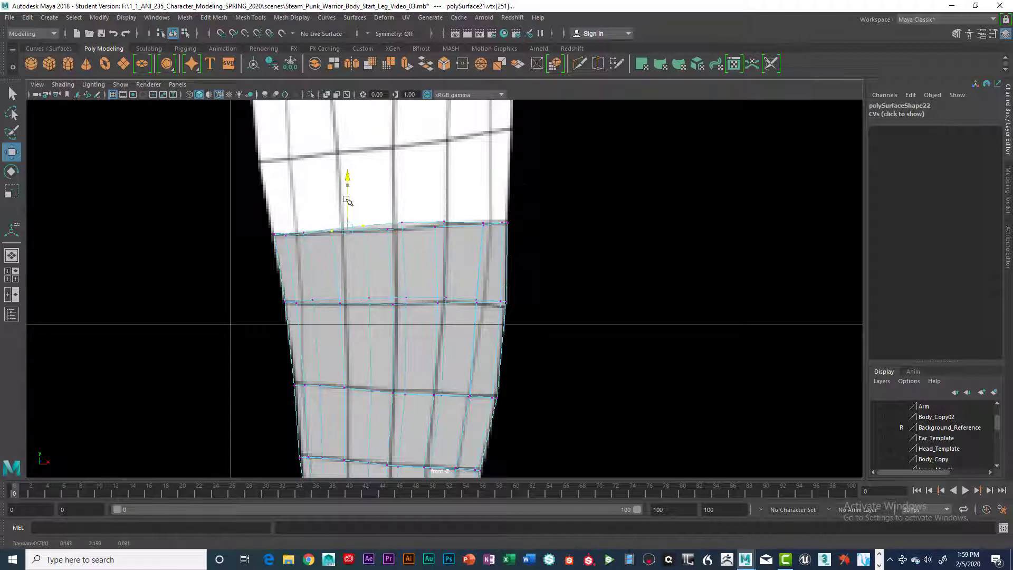
{"action": "left_click_drag", "start_coordinate": [348, 201], "coordinate": [348, 199]}
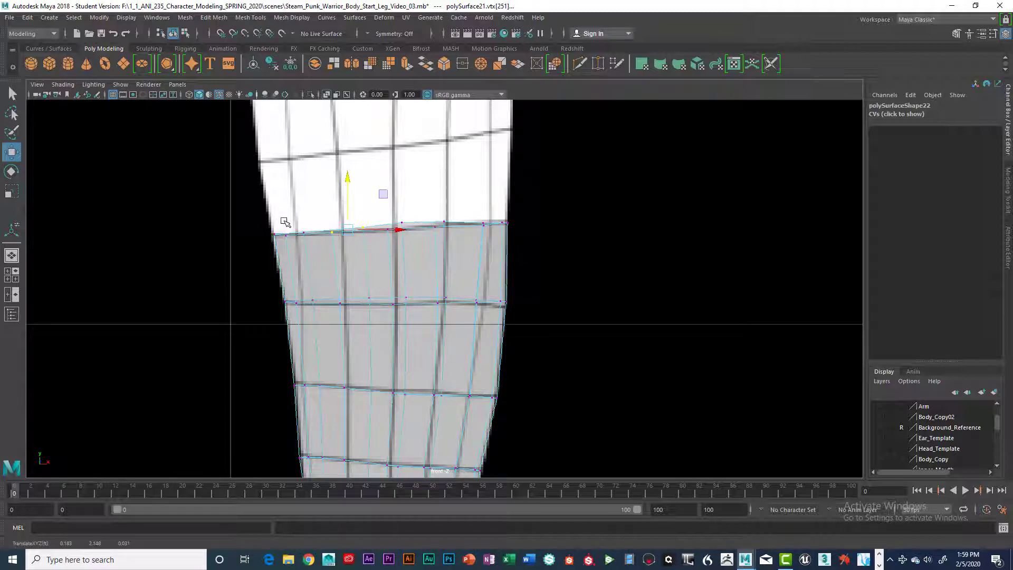
{"action": "mouse_move", "coordinate": [285, 221]}
{"action": "left_mouse_down"}
{"action": "mouse_move", "coordinate": [316, 242]}
{"action": "mouse_move", "coordinate": [296, 212]}
{"action": "mouse_move", "coordinate": [283, 235]}
{"action": "left_mouse_up"}
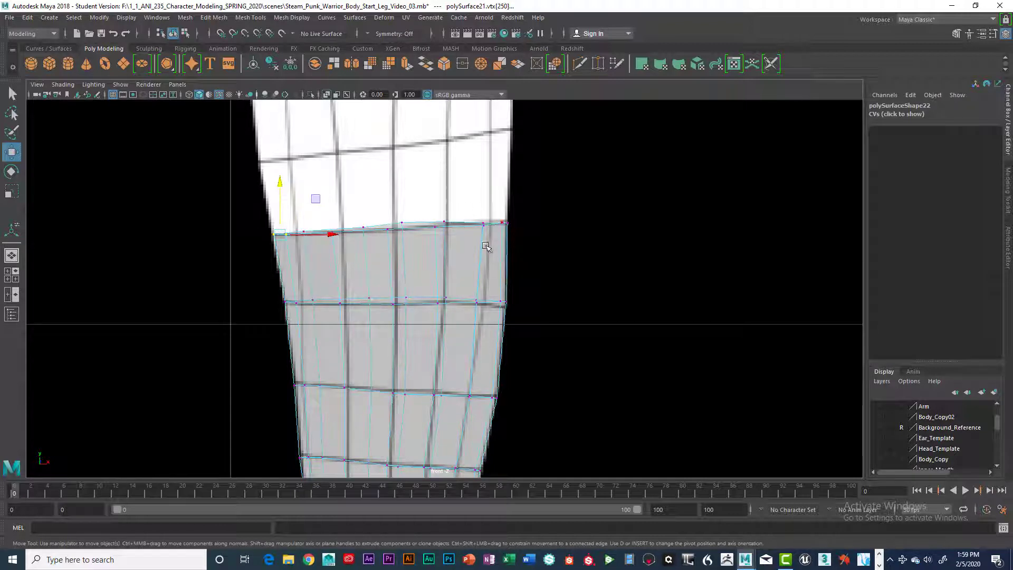
In the side view, turn on X-Ray and move the border vertices near the -Z corner up and out to the reference outline
{"action": "key", "text": "space"}
{"action": "key", "text": "space"}
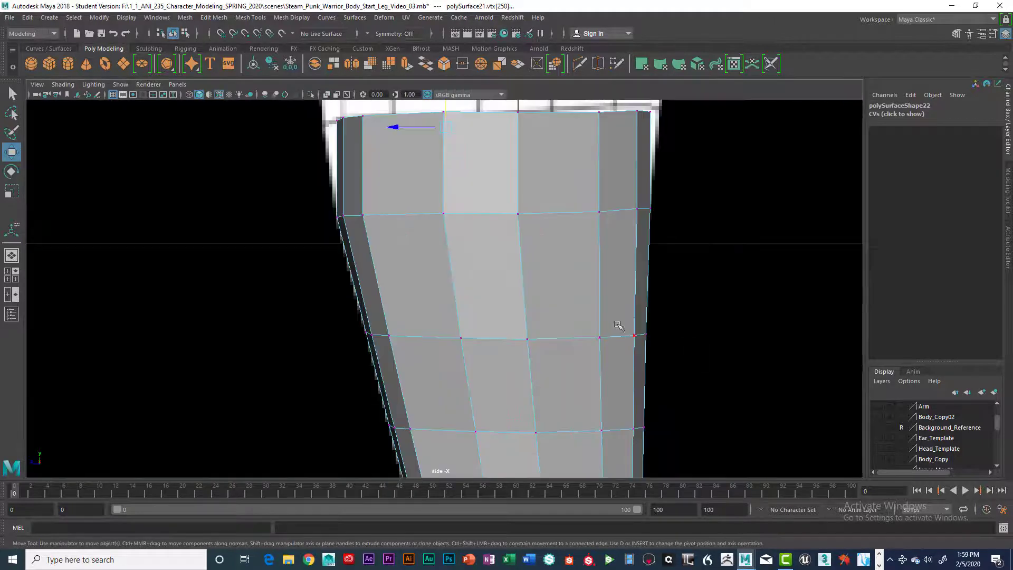
{"action": "middle_click_drag", "start_coordinate": [574, 312], "coordinate": [542, 376], "text": "alt"}
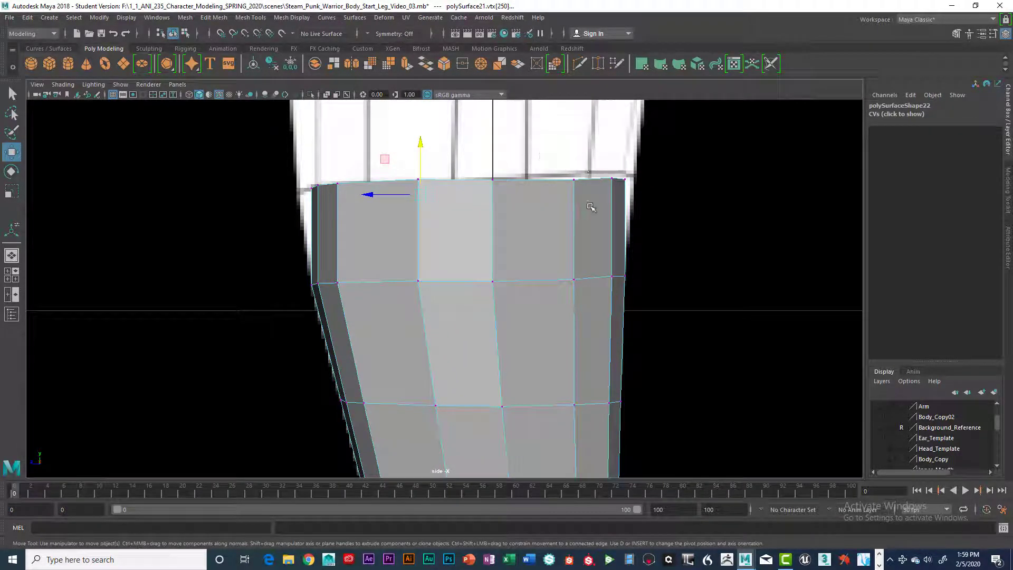
{"action": "left_click", "coordinate": [574, 180]}
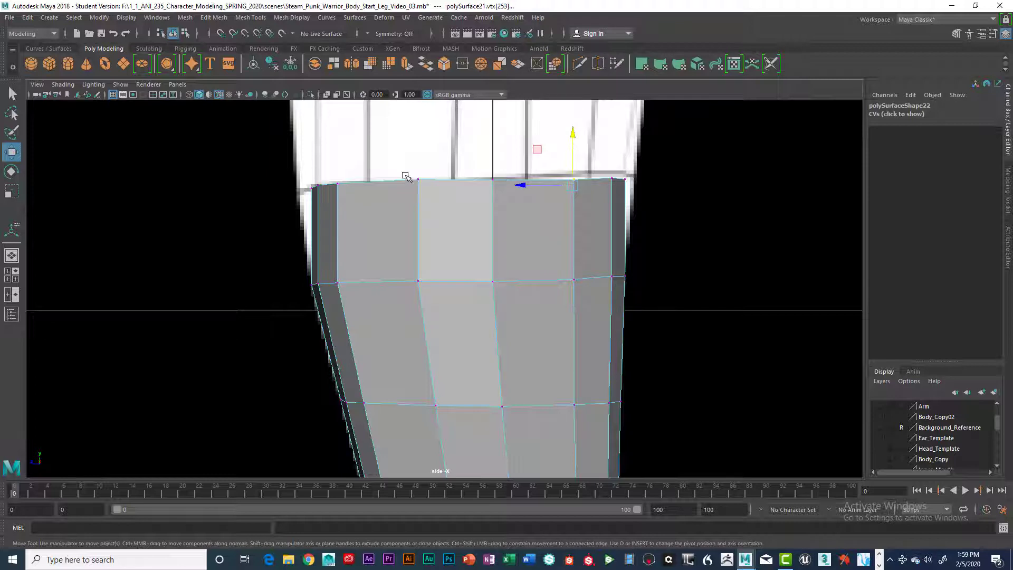
{"action": "left_click", "coordinate": [63, 85]}
{"action": "left_click", "coordinate": [69, 191]}
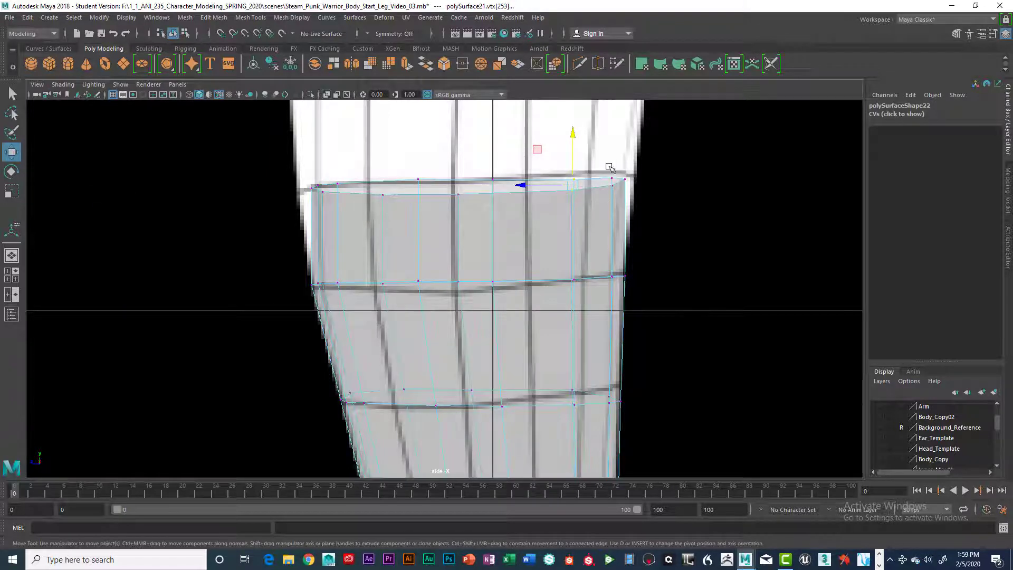
{"action": "left_click_drag", "start_coordinate": [573, 168], "coordinate": [622, 181]}
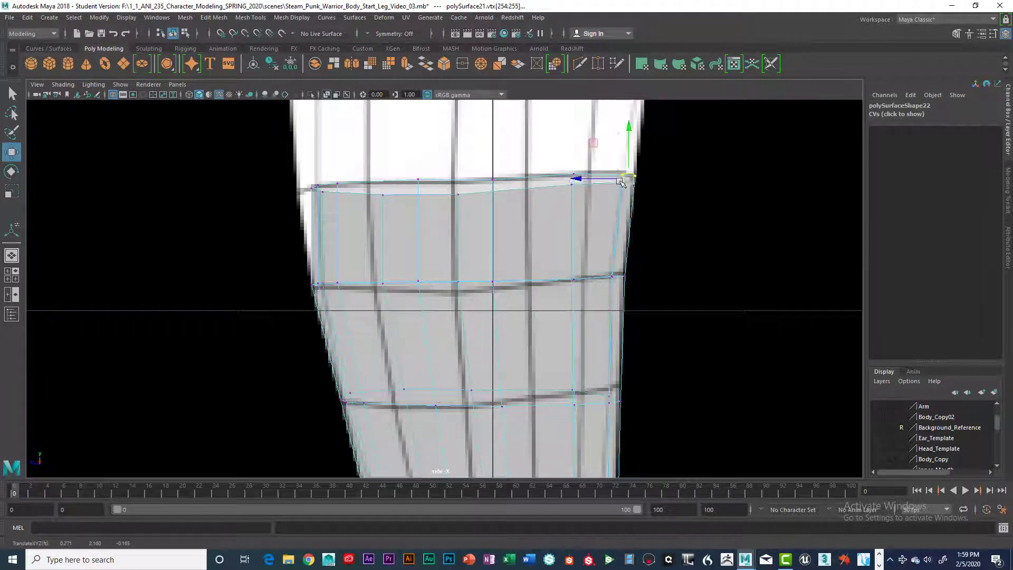
Adjust the height of the middle vertex on the leg's upper border in the side view, comparing with X-Ray off and on
{"action": "left_click", "coordinate": [458, 195]}
{"action": "left_click_drag", "start_coordinate": [459, 168], "coordinate": [462, 156]}
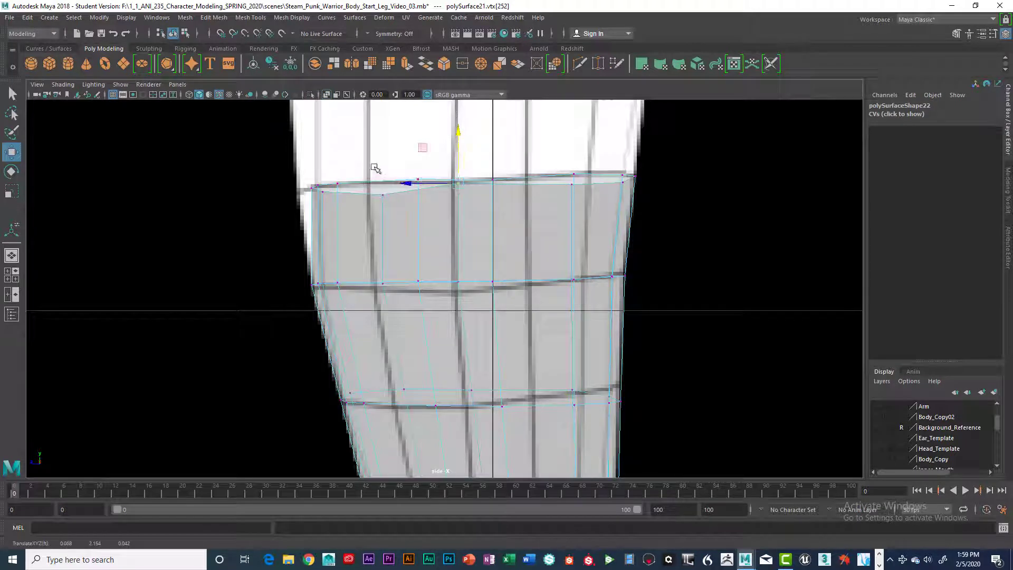
{"action": "left_click", "coordinate": [63, 85]}
{"action": "left_click", "coordinate": [64, 193]}
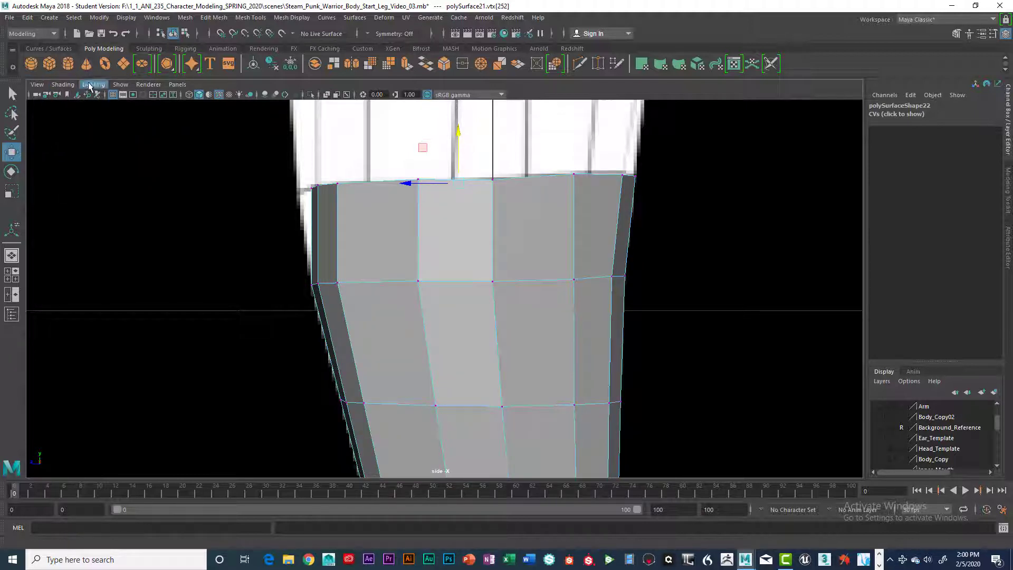
{"action": "left_click", "coordinate": [63, 85]}
{"action": "left_click", "coordinate": [64, 193]}
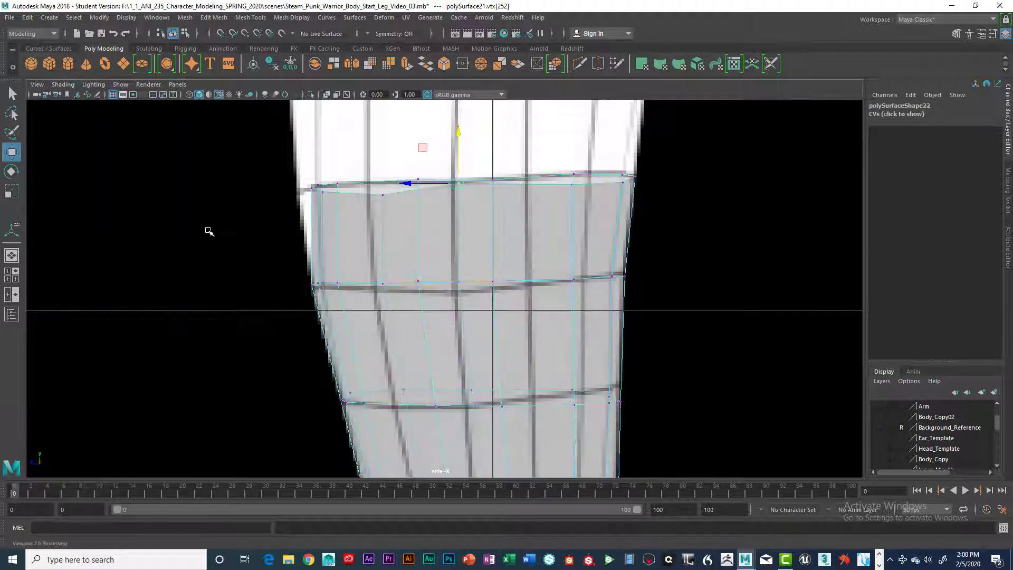
{"action": "left_click_drag", "start_coordinate": [459, 136], "coordinate": [456, 152]}
Move the +Z corner vertices and their neighbours on the upper border to the side reference outline, checking the fit with X-Ray off and on
{"action": "left_click_drag", "start_coordinate": [296, 168], "coordinate": [310, 190]}
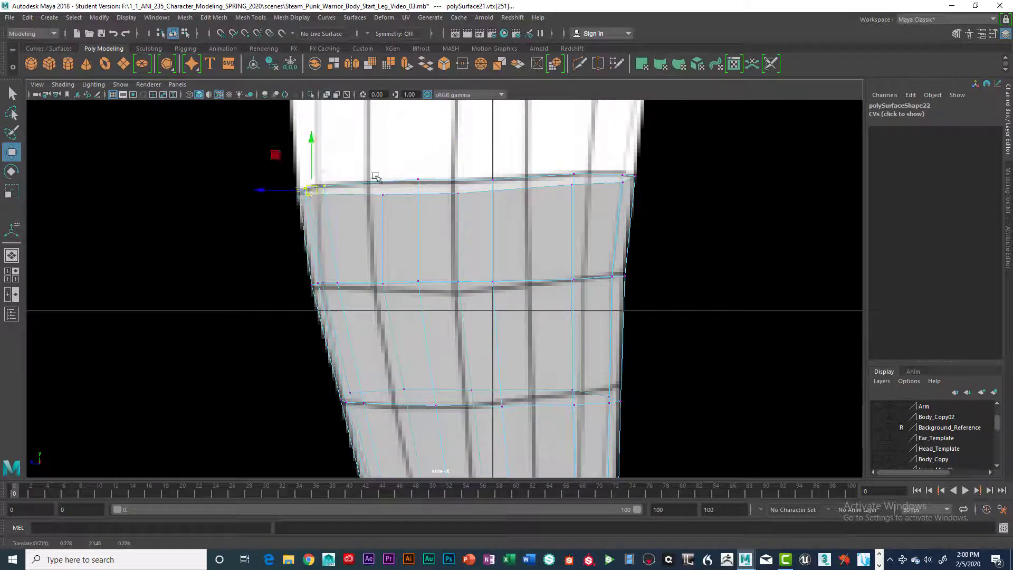
{"action": "left_click", "coordinate": [347, 152]}
{"action": "left_click_drag", "start_coordinate": [346, 151], "coordinate": [394, 189]}
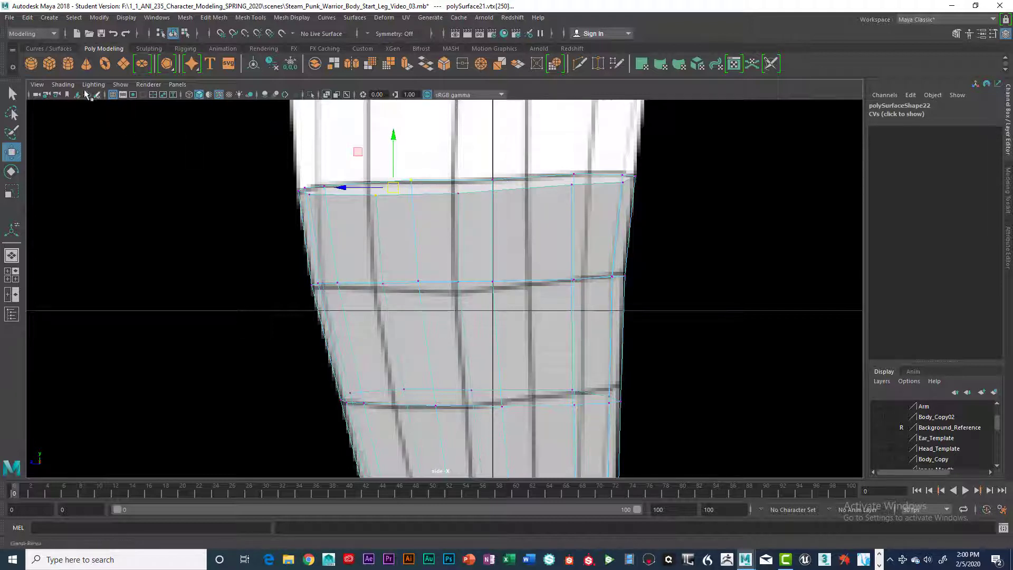
{"action": "left_click", "coordinate": [63, 85]}
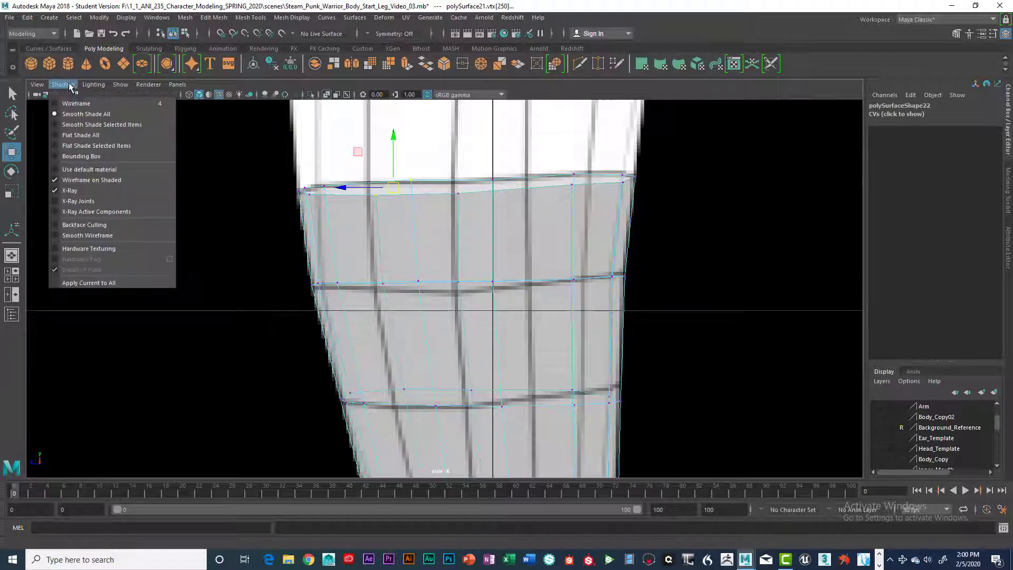
{"action": "left_click", "coordinate": [75, 191]}
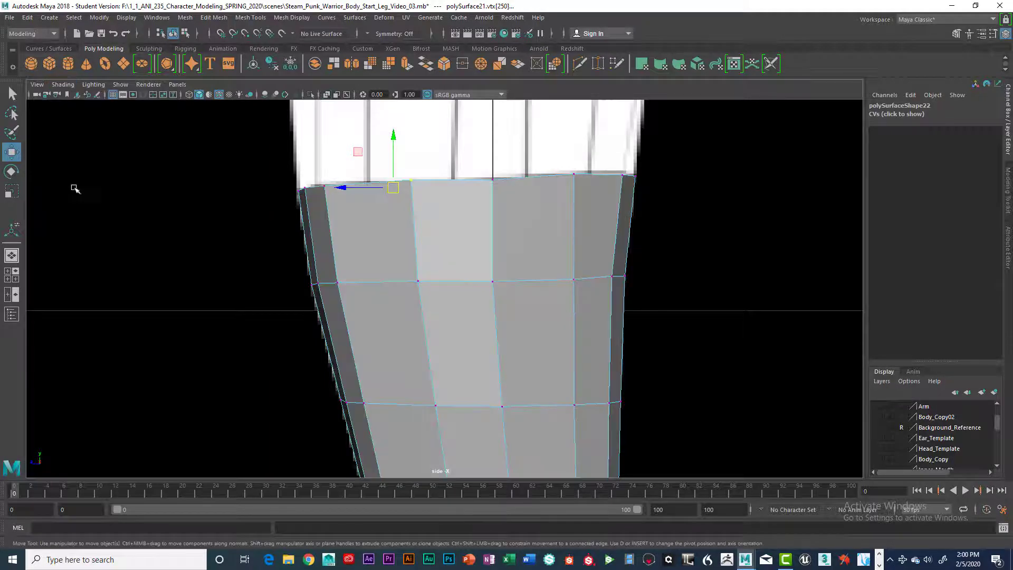
{"action": "left_click", "coordinate": [63, 84]}
{"action": "left_click", "coordinate": [74, 191]}
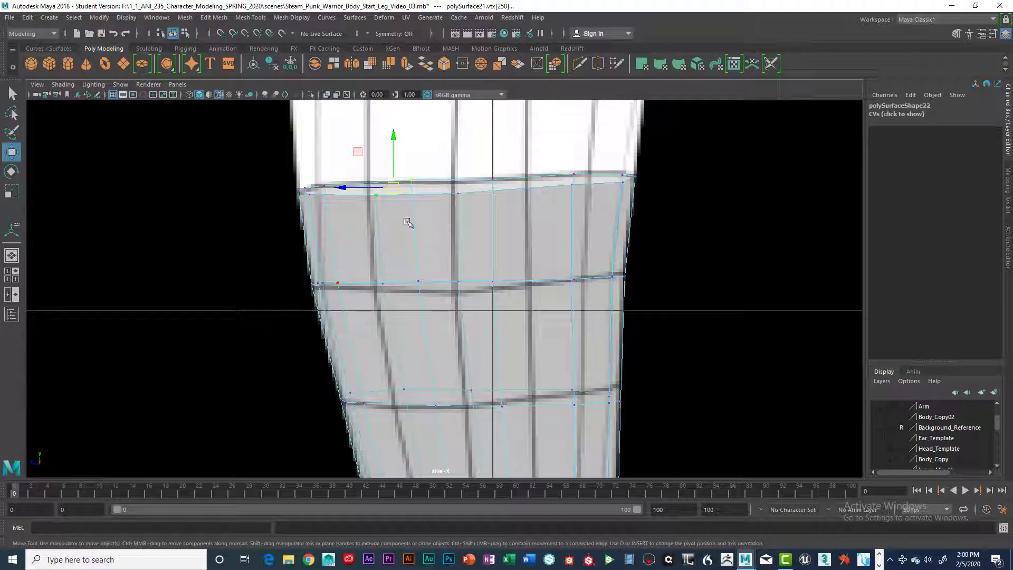
{"action": "scroll", "coordinate": [508, 339], "scroll_direction": "down", "scroll_amount": 5}
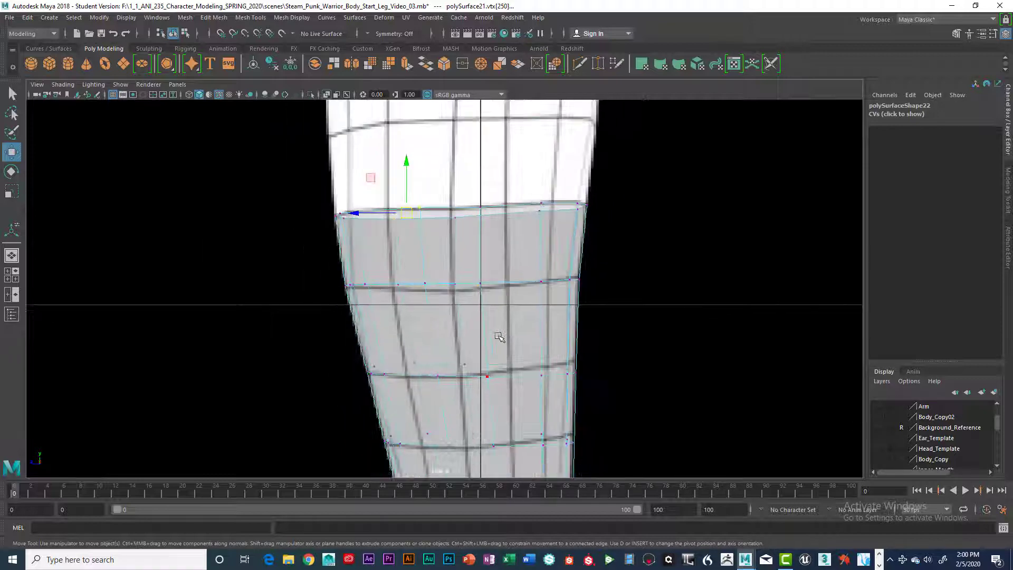
{"action": "scroll", "coordinate": [459, 380], "scroll_direction": "down", "scroll_amount": 3}
{"action": "scroll", "coordinate": [457, 371], "scroll_direction": "up", "scroll_amount": 8}
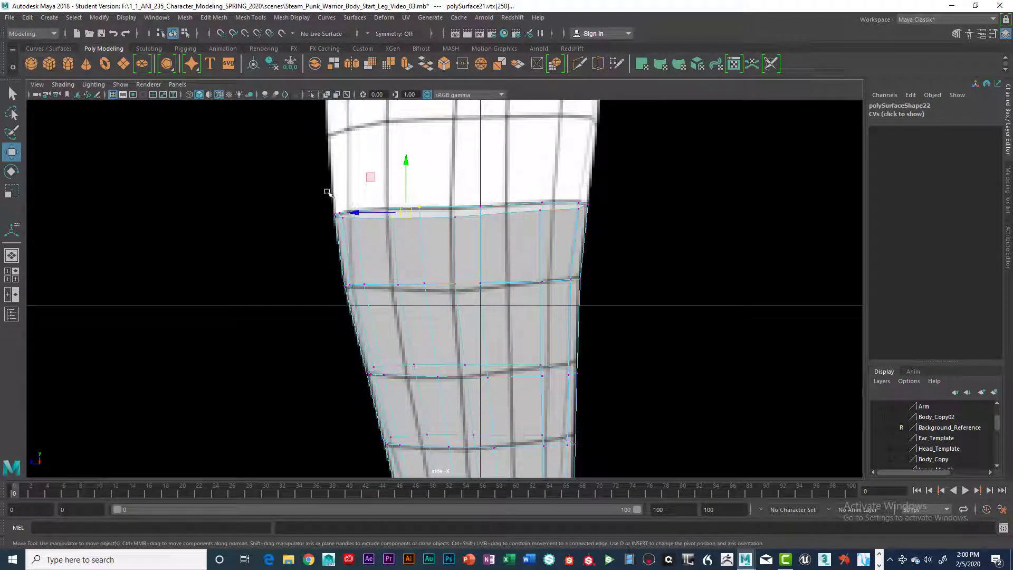
In the front view, lower the raised far-side vertices on the leg's upper border toward the reference line
{"action": "key", "text": "space"}
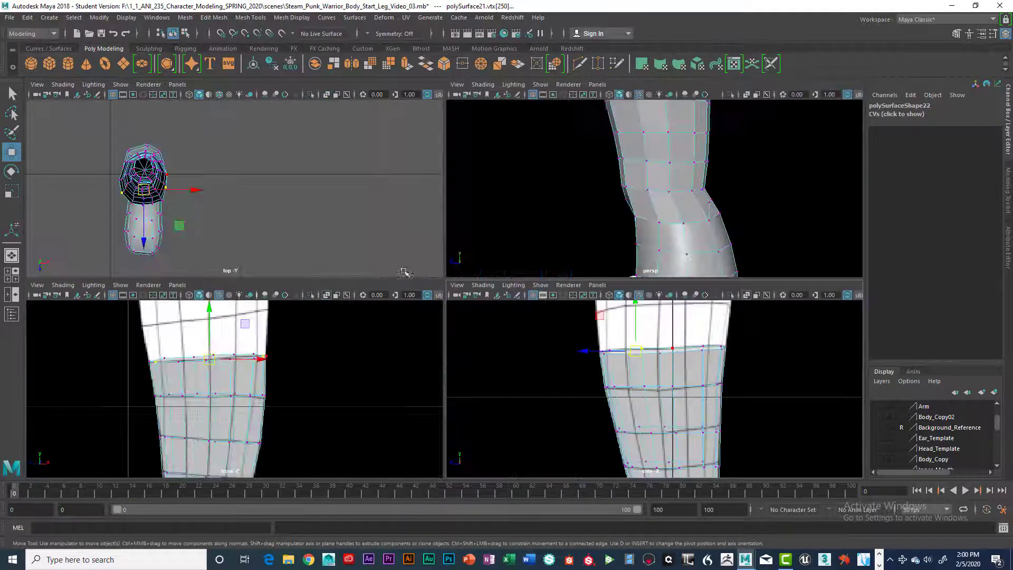
{"action": "key", "text": "space"}
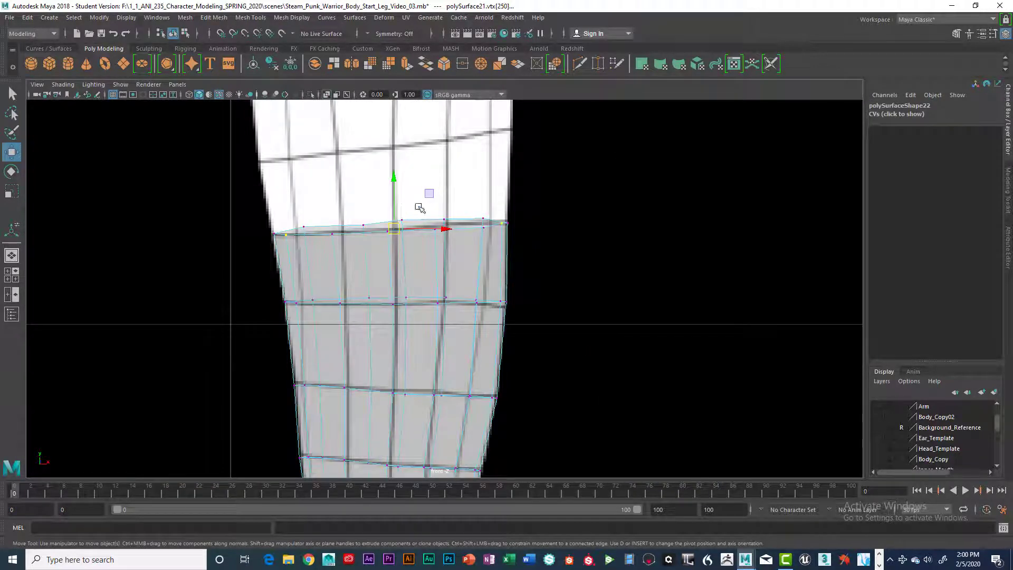
{"action": "left_click", "coordinate": [306, 225]}
{"action": "left_click", "coordinate": [303, 217]}
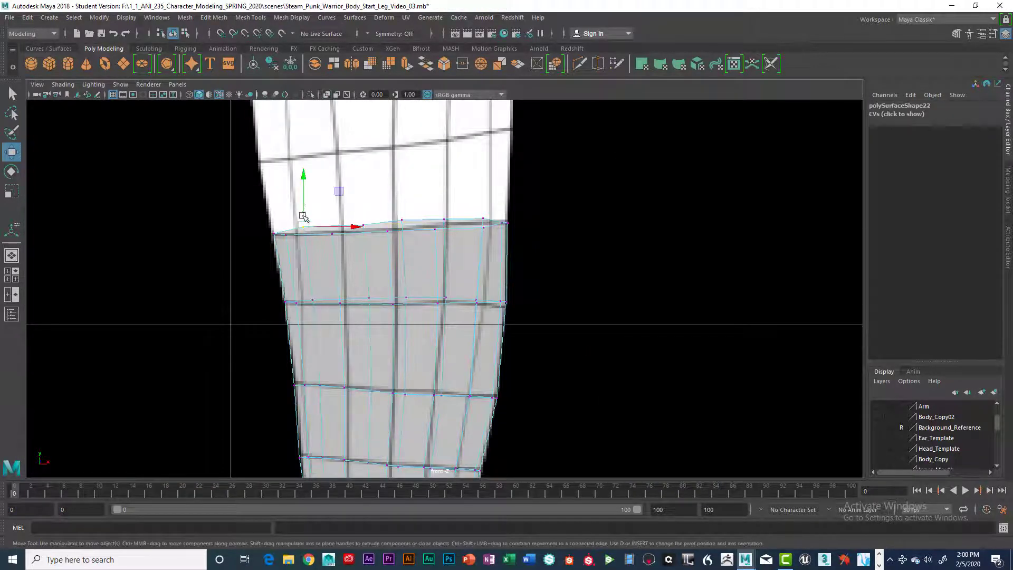
{"action": "left_click", "coordinate": [301, 207]}
{"action": "left_click", "coordinate": [302, 221]}
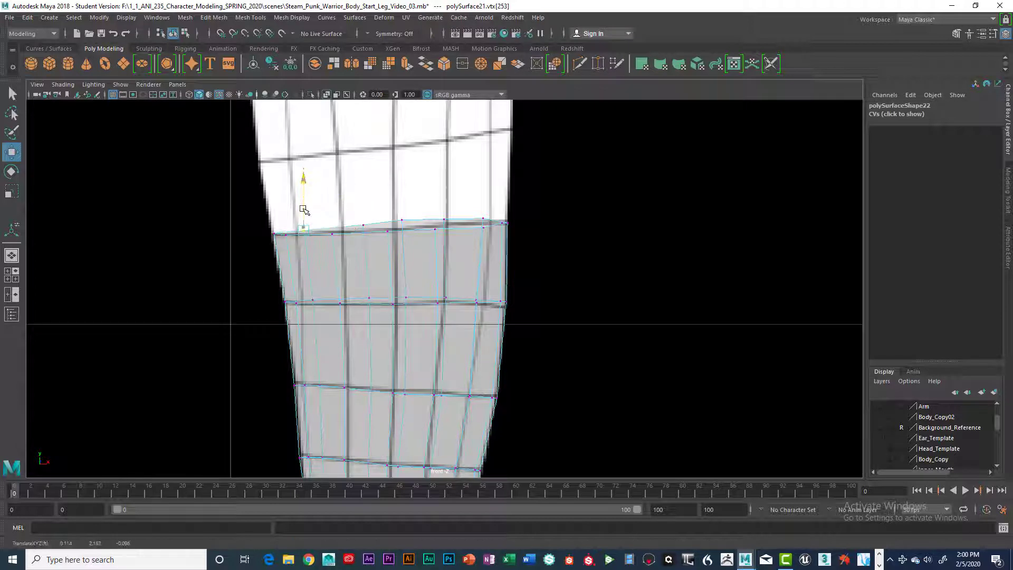
{"action": "left_click", "coordinate": [401, 205]}
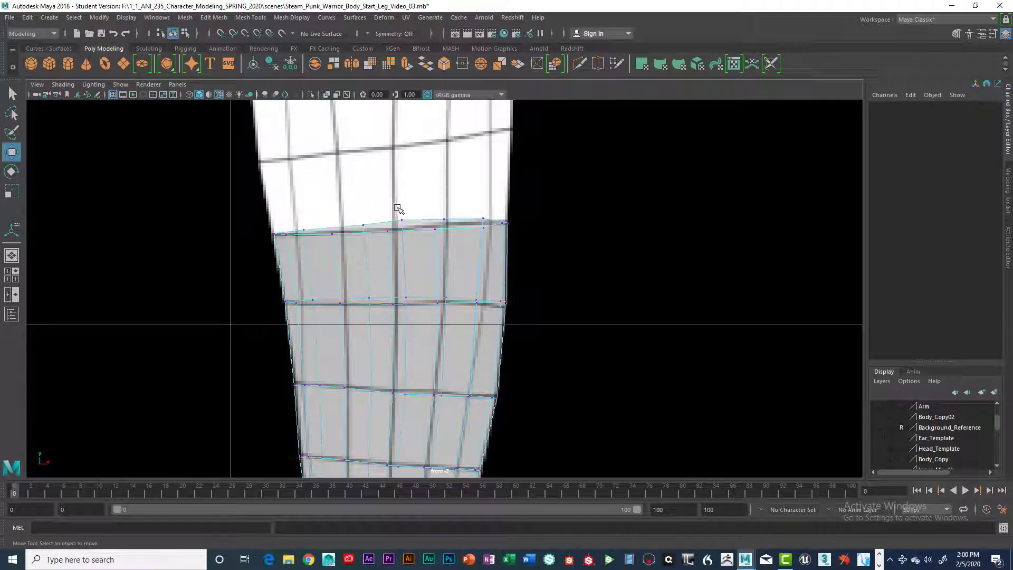
{"action": "left_click", "coordinate": [399, 208]}
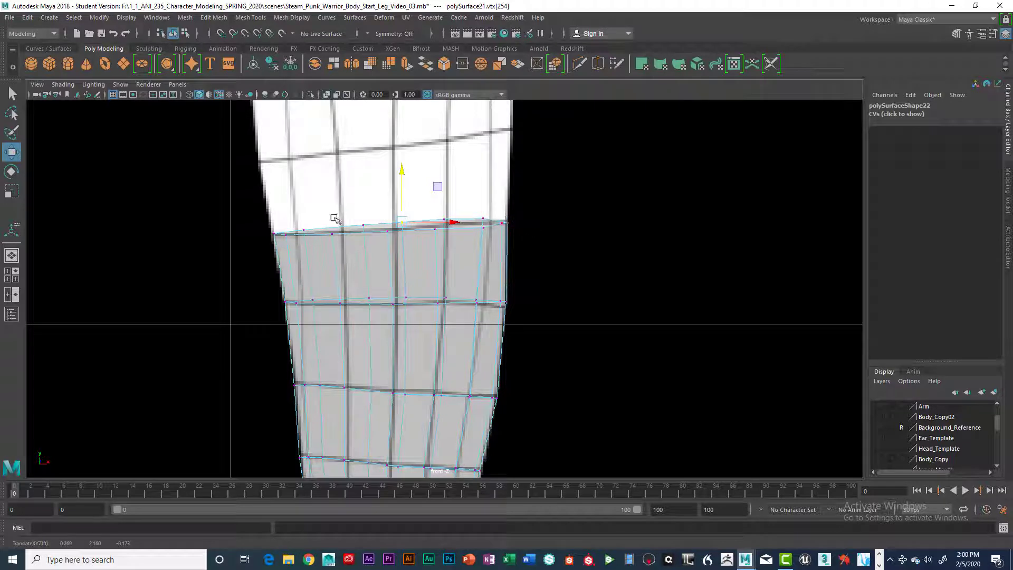
Switch to edge selection and select the leg's entire upper border edge loop
{"action": "right_click_drag", "start_coordinate": [405, 229], "coordinate": [408, 205]}
{"action": "left_click", "coordinate": [382, 234]}
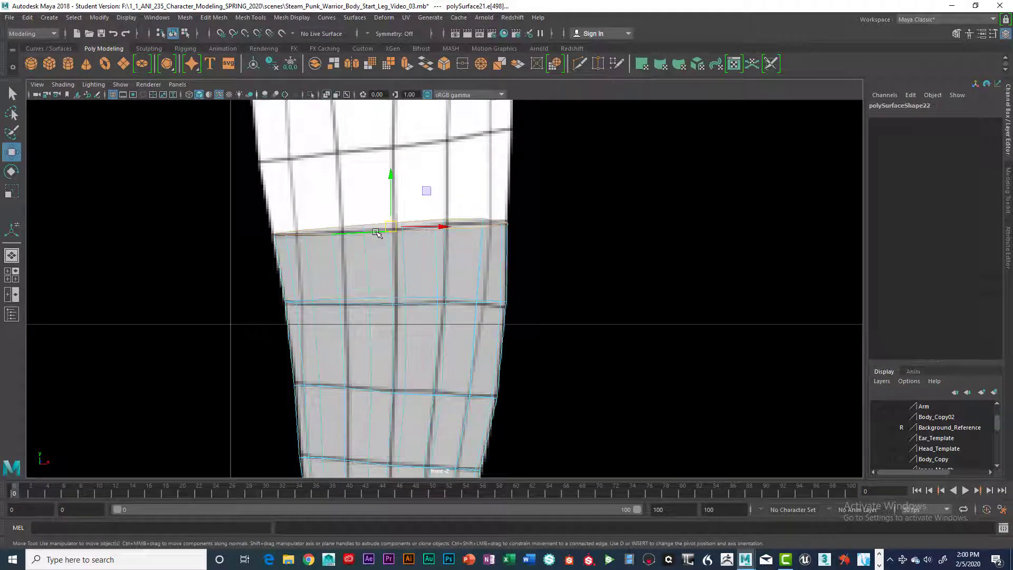
{"action": "key", "text": "ctrl+d"}
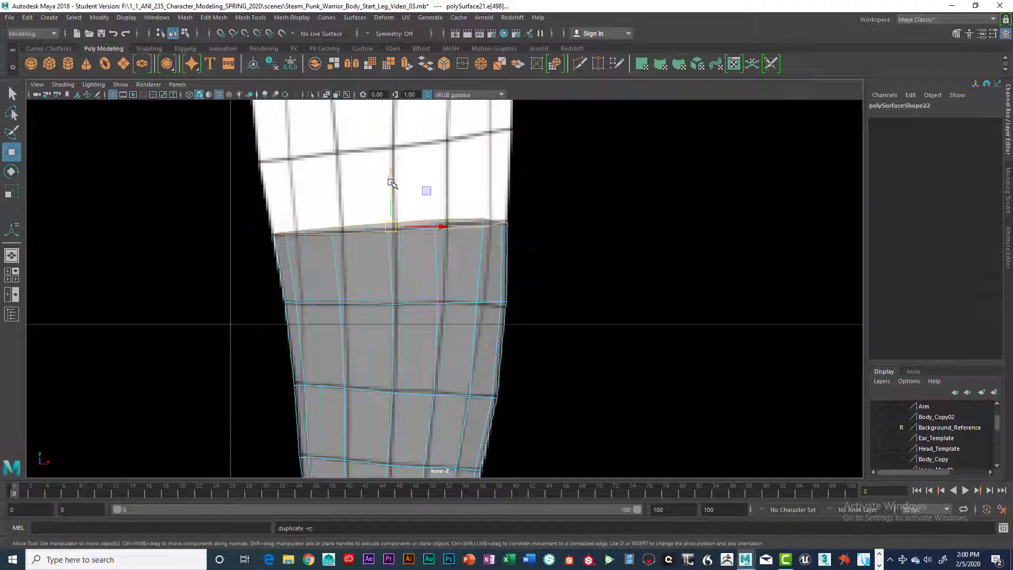
{"action": "left_click_drag", "start_coordinate": [391, 186], "coordinate": [391, 129]}
{"action": "key", "text": "ctrl+z"}
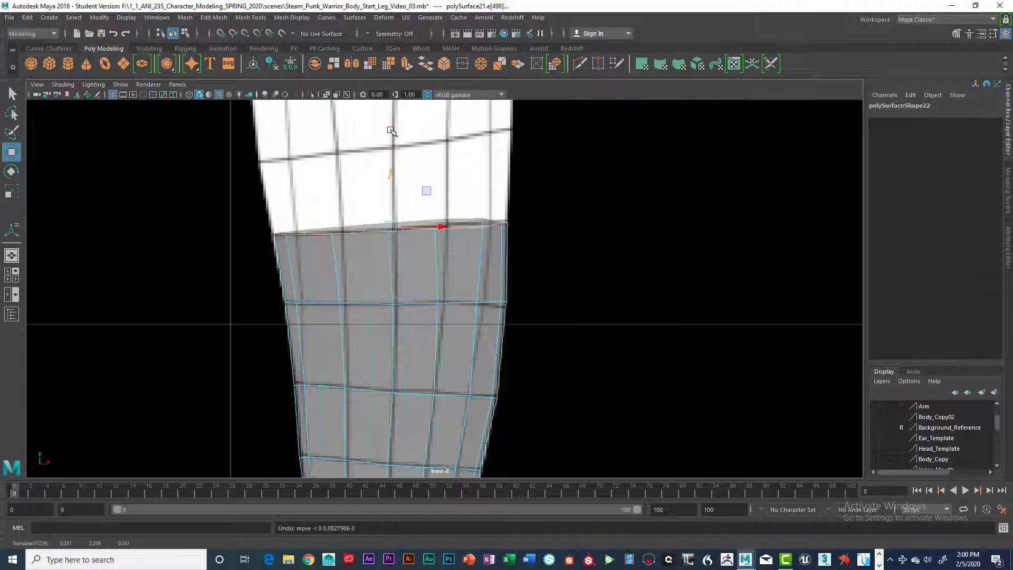
Extrude the upper border edge loop and raise it to the next horizontal reference line in the front view
{"action": "key", "text": "ctrl+e"}
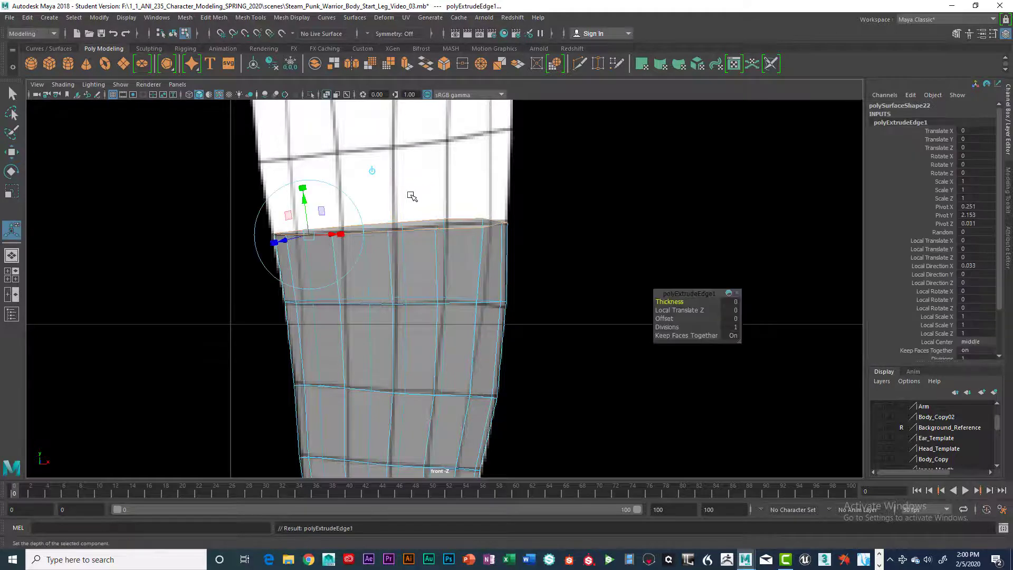
{"action": "key", "text": "w"}
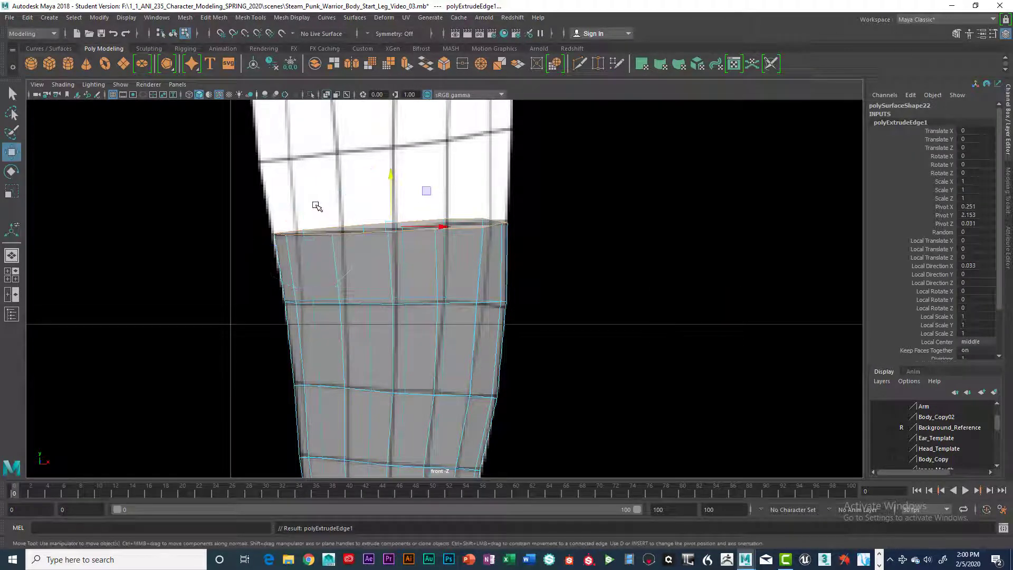
{"action": "left_click_drag", "start_coordinate": [390, 177], "coordinate": [386, 122]}
{"action": "middle_click_drag", "start_coordinate": [420, 184], "coordinate": [421, 310], "text": "alt"}
{"action": "scroll", "coordinate": [422, 304], "scroll_direction": "up", "scroll_amount": 3}
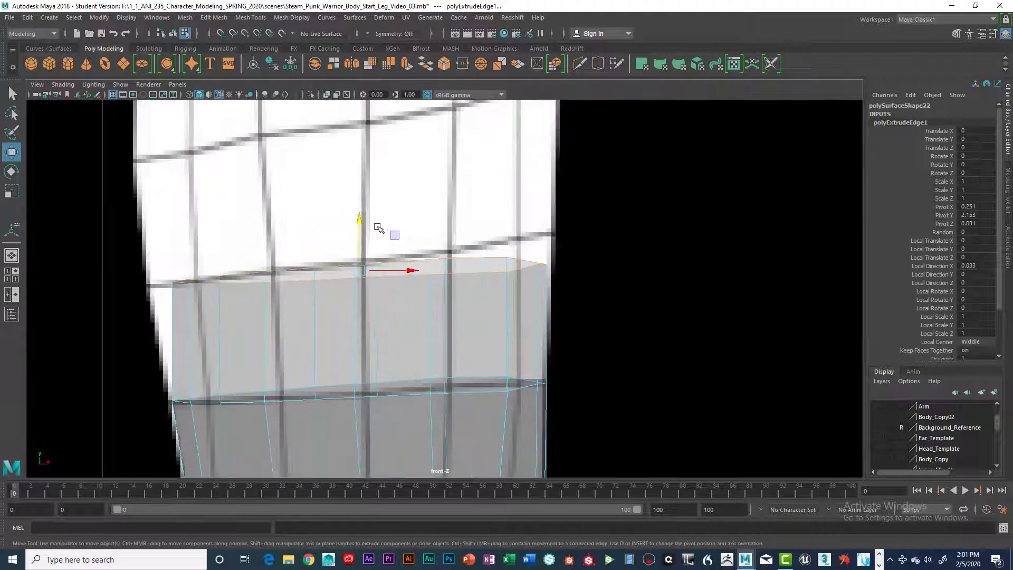
{"action": "mouse_move", "coordinate": [359, 222]}
{"action": "left_mouse_down"}
{"action": "mouse_move", "coordinate": [357, 199]}
{"action": "mouse_move", "coordinate": [358, 213]}
{"action": "left_mouse_up"}
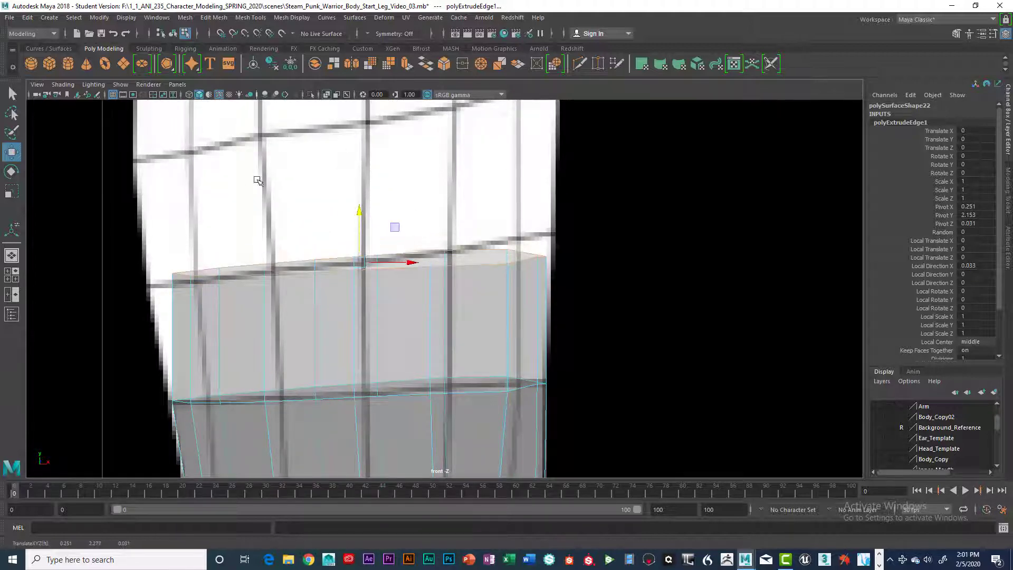
Compare the new border with X-Ray off and on, and raise it slightly above the reference line
{"action": "left_click", "coordinate": [62, 85]}
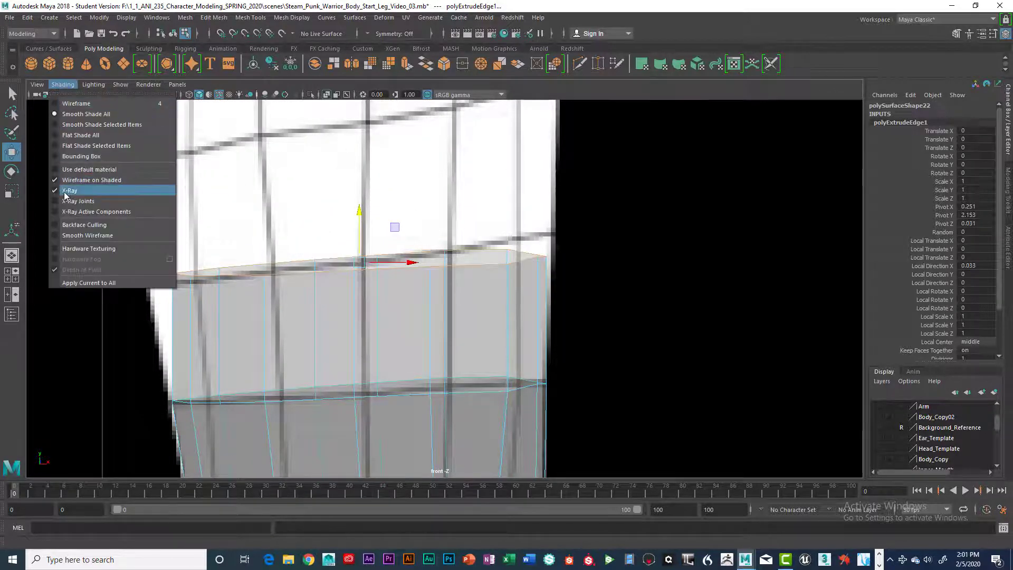
{"action": "left_click", "coordinate": [67, 196]}
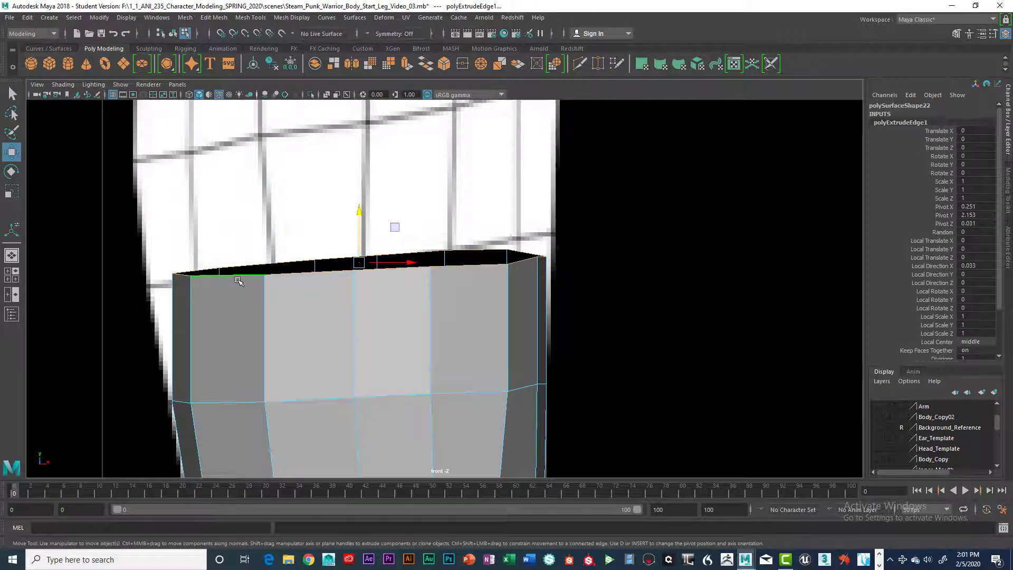
{"action": "left_click", "coordinate": [63, 84]}
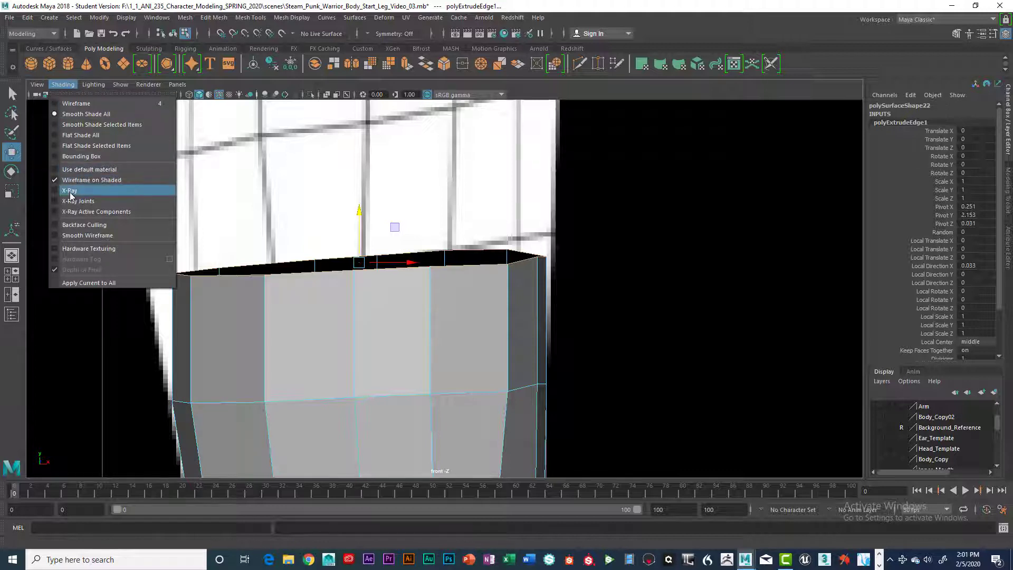
{"action": "left_click", "coordinate": [81, 197]}
{"action": "left_click_drag", "start_coordinate": [356, 212], "coordinate": [355, 202]}
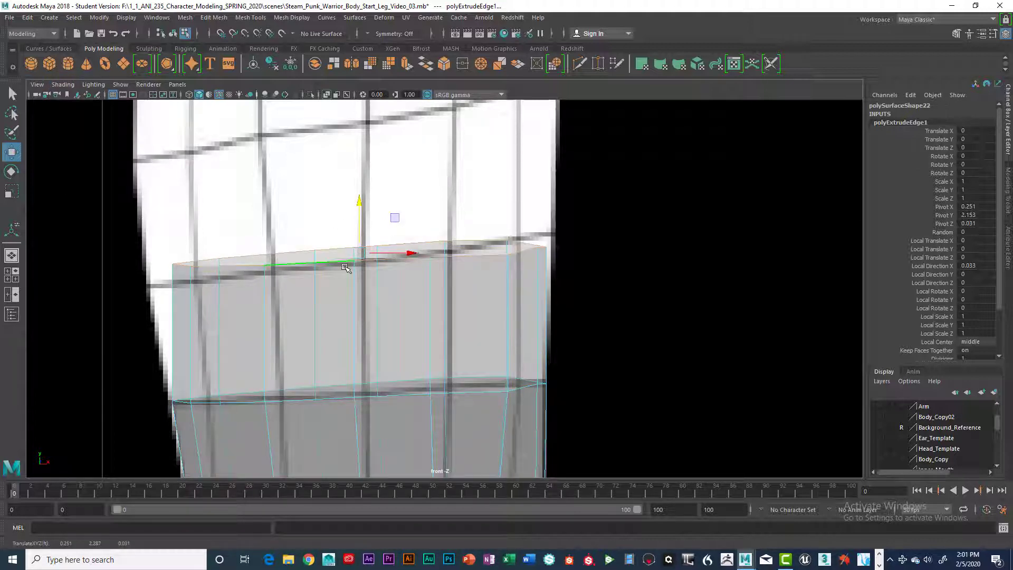
Tilt, widen and shift the new border along X to match the slanted reference line and outline in the front view
{"action": "key", "text": "e"}
{"action": "left_click_drag", "start_coordinate": [403, 229], "coordinate": [397, 227]}
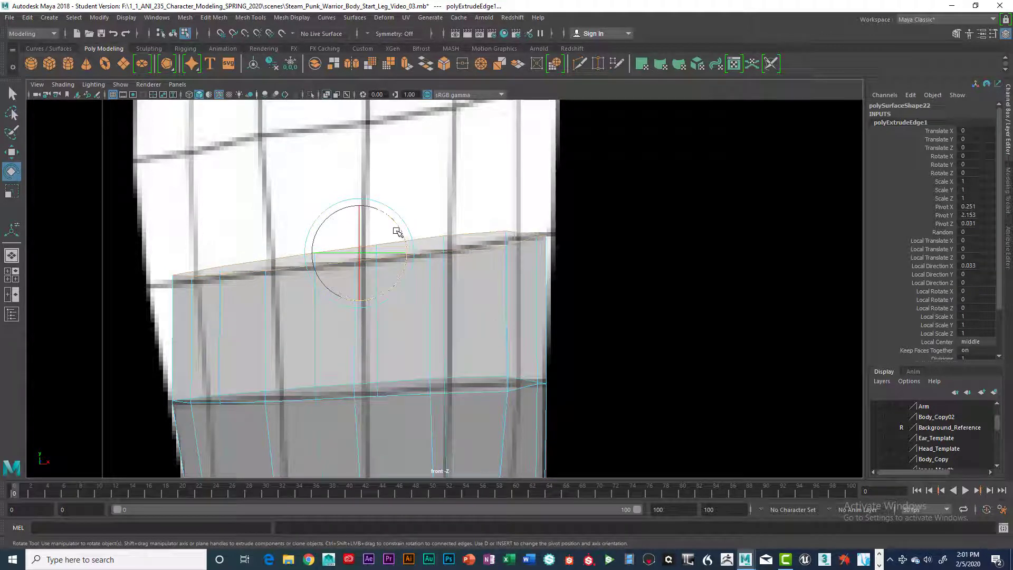
{"action": "key", "text": "r"}
{"action": "left_click_drag", "start_coordinate": [409, 257], "coordinate": [406, 257]}
{"action": "key", "text": "w"}
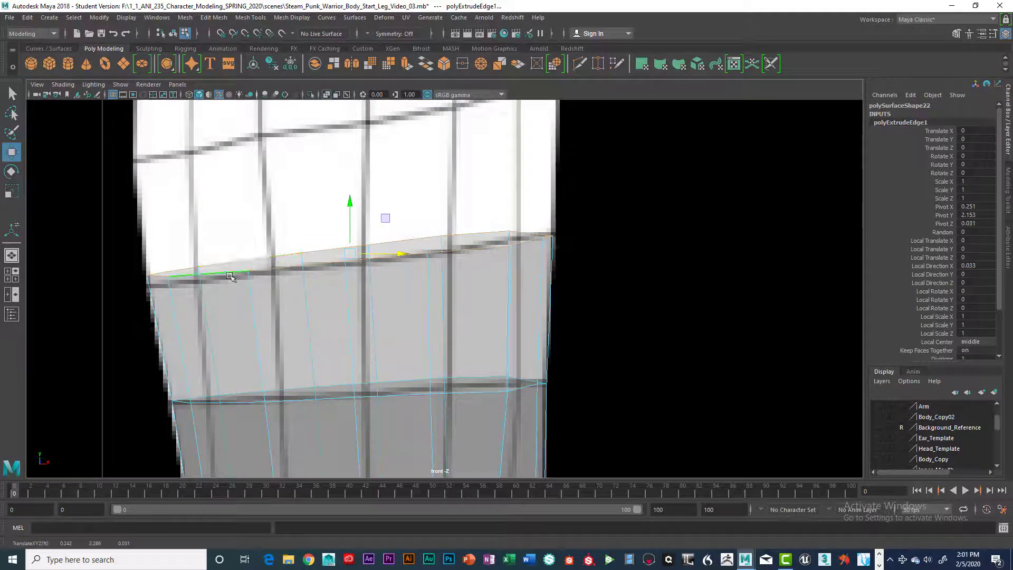
{"action": "scroll", "coordinate": [424, 236], "scroll_direction": "down", "scroll_amount": 4}
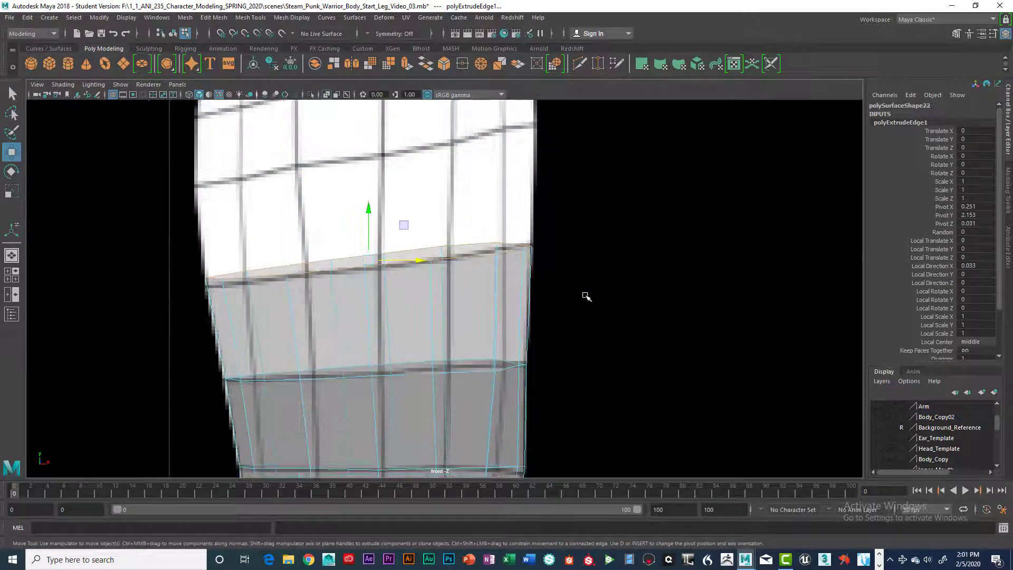
In the side view, scale and shift the new border along Z to meet the leg's reference outline
{"action": "key", "text": "space"}
{"action": "key", "text": "space"}
{"action": "scroll", "coordinate": [494, 355], "scroll_direction": "up", "scroll_amount": 5}
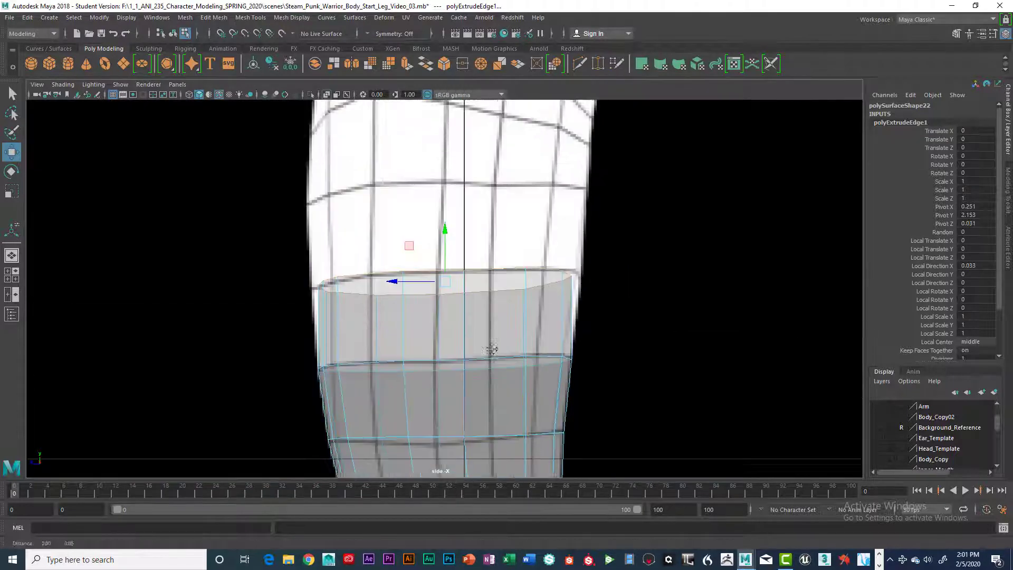
{"action": "scroll", "coordinate": [493, 355], "scroll_direction": "down", "scroll_amount": 3}
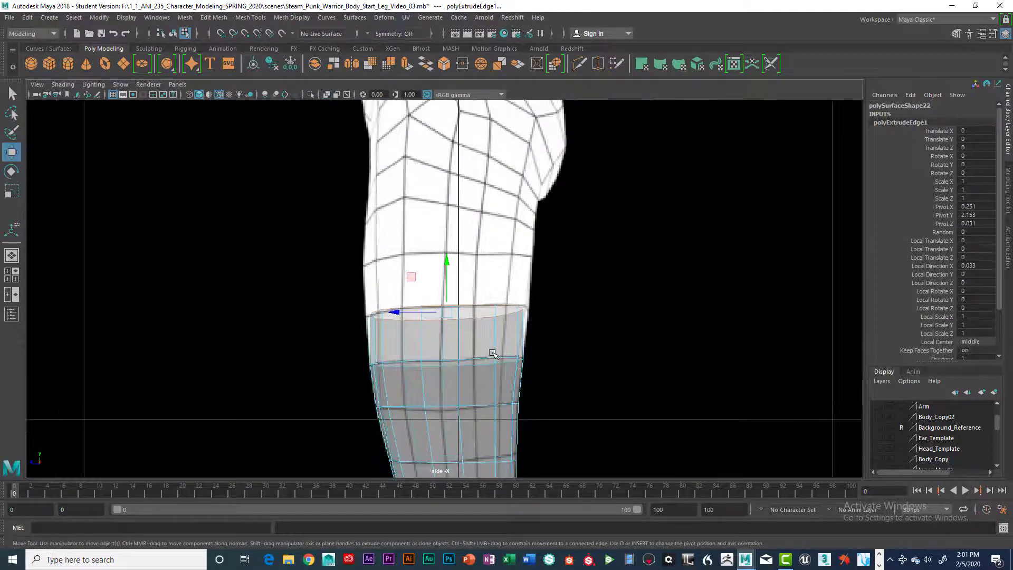
{"action": "scroll", "coordinate": [490, 349], "scroll_direction": "up", "scroll_amount": 2}
{"action": "key", "text": "r"}
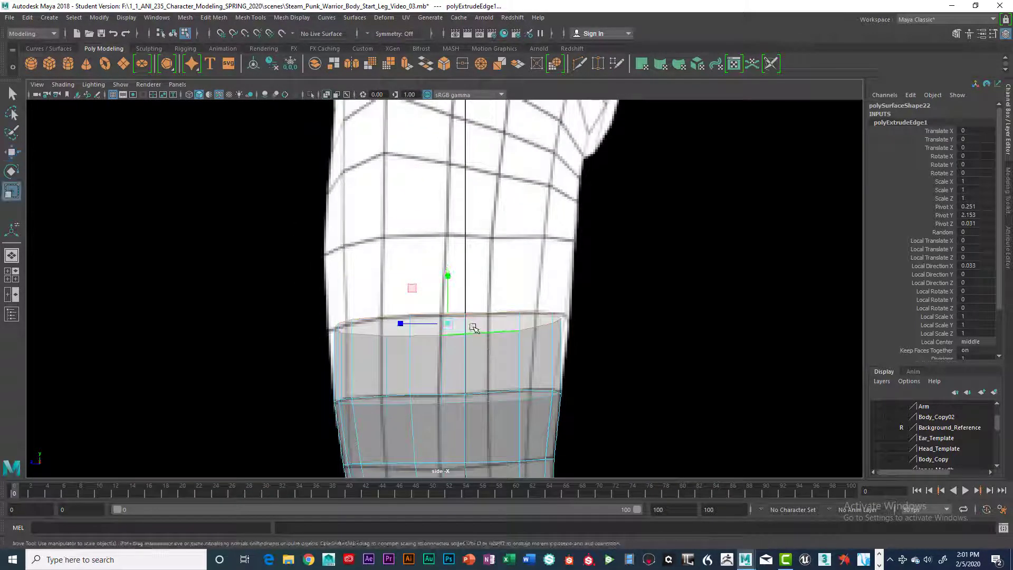
{"action": "left_click_drag", "start_coordinate": [407, 324], "coordinate": [404, 324]}
{"action": "key", "text": "w"}
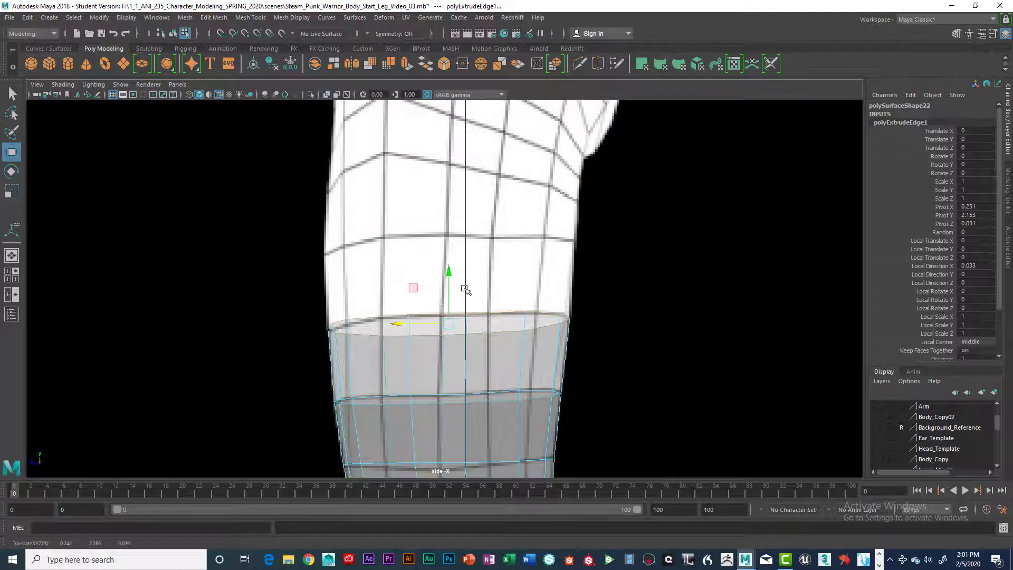
Back in the front view, extrude the border edge loop again and raise it toward the next reference line
{"action": "key", "text": "space"}
{"action": "key", "text": "space"}
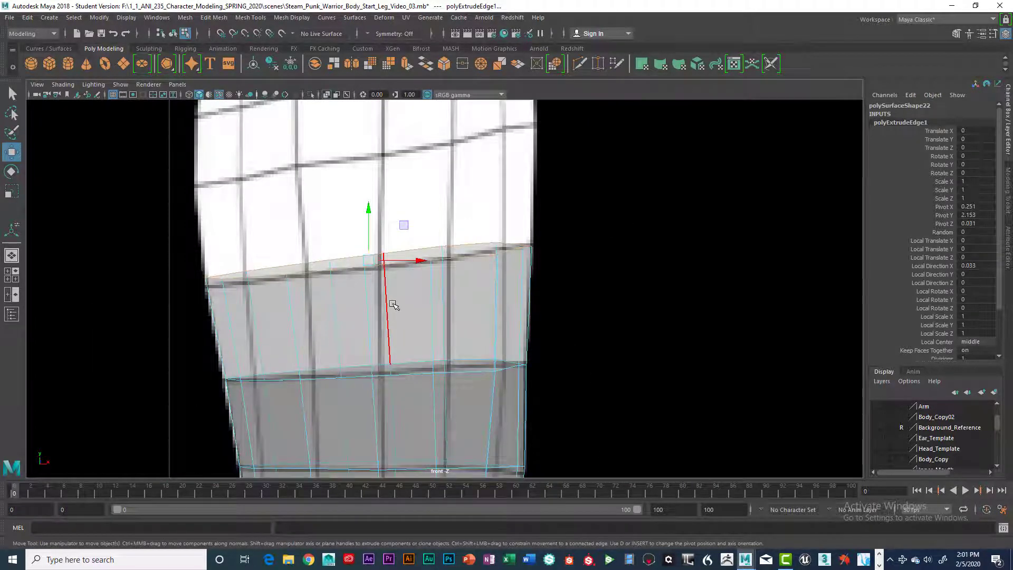
{"action": "key", "text": "ctrl+e"}
{"action": "left_click_drag", "start_coordinate": [369, 211], "coordinate": [359, 111]}
{"action": "middle_click_drag", "start_coordinate": [366, 184], "coordinate": [404, 315], "text": "alt"}
Rotate, scale and reposition the second extruded border to fit the reference outline, checking it in the four-view layout
{"action": "left_click_drag", "start_coordinate": [407, 243], "coordinate": [452, 288]}
{"action": "key", "text": "e"}
{"action": "key", "text": "r"}
{"action": "key", "text": "w"}
{"action": "key", "text": "r"}
{"action": "key", "text": "space"}
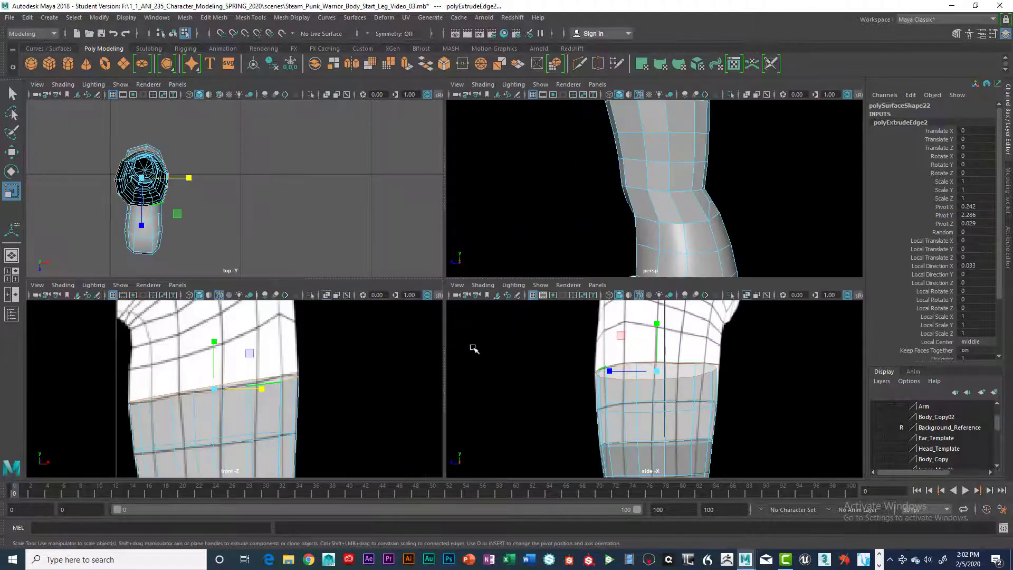
{"action": "key", "text": "space"}
Extrude the border edge loop a third time and raise it toward the next reference line in the front view
{"action": "scroll", "coordinate": [430, 338], "scroll_direction": "down", "scroll_amount": 3}
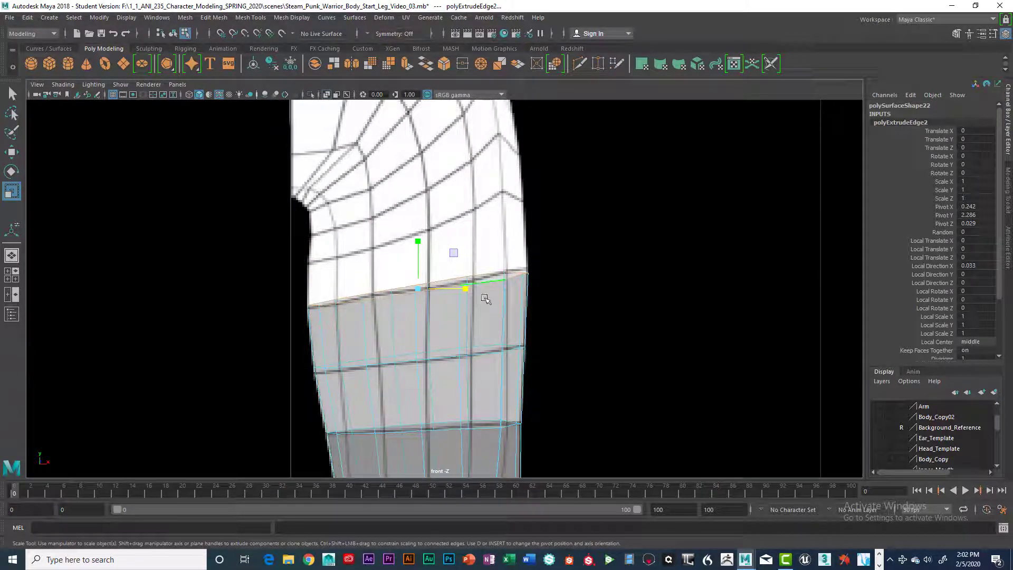
{"action": "key", "text": "ctrl+e"}
{"action": "key", "text": "w"}
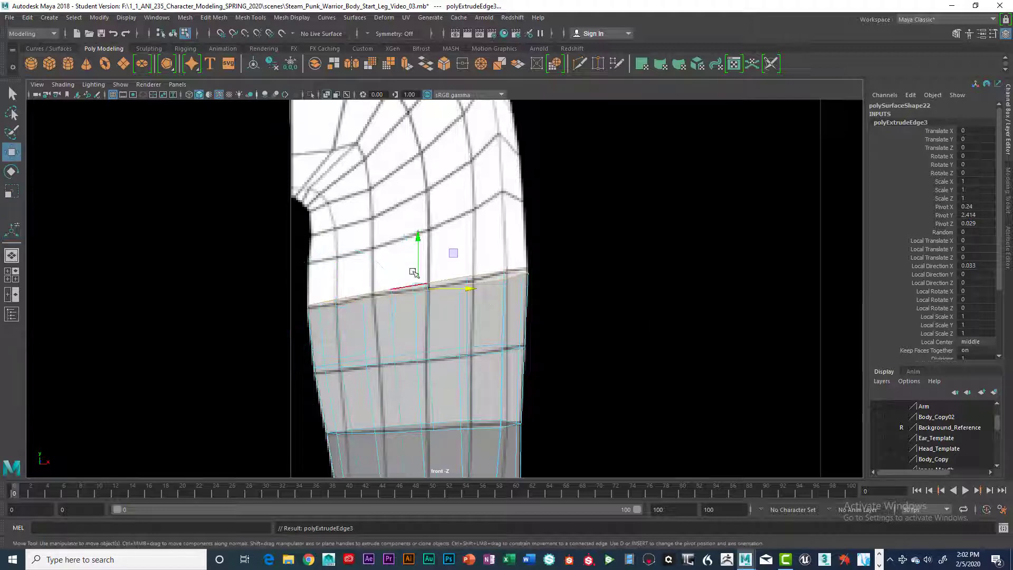
{"action": "left_click_drag", "start_coordinate": [421, 239], "coordinate": [419, 199]}
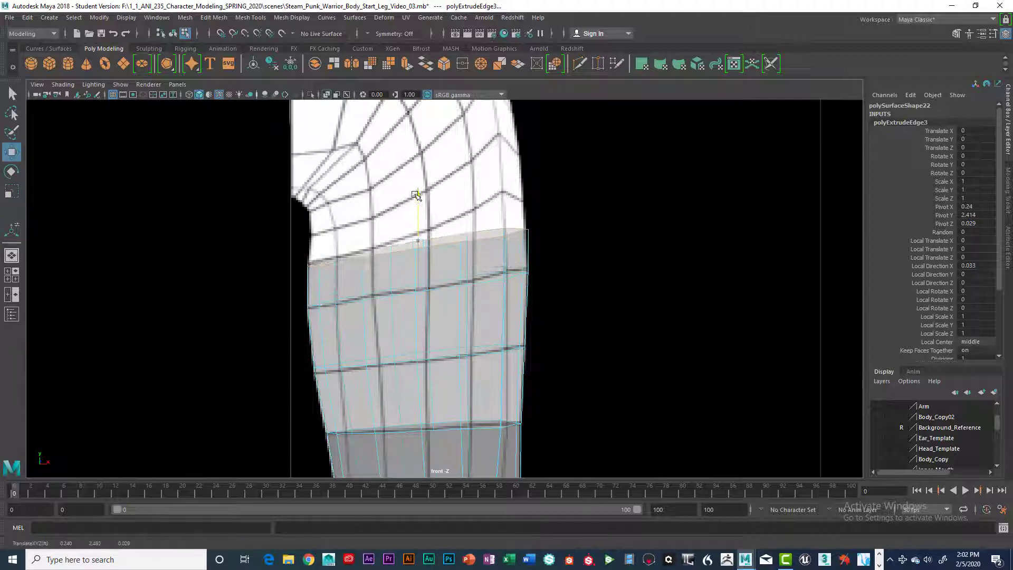
Tilt the third extruded border to the slanted reference line, raise it further, and scale it along X to the outline
{"action": "scroll", "coordinate": [467, 213], "scroll_direction": "down", "scroll_amount": 1}
{"action": "scroll", "coordinate": [467, 213], "scroll_direction": "up", "scroll_amount": 4}
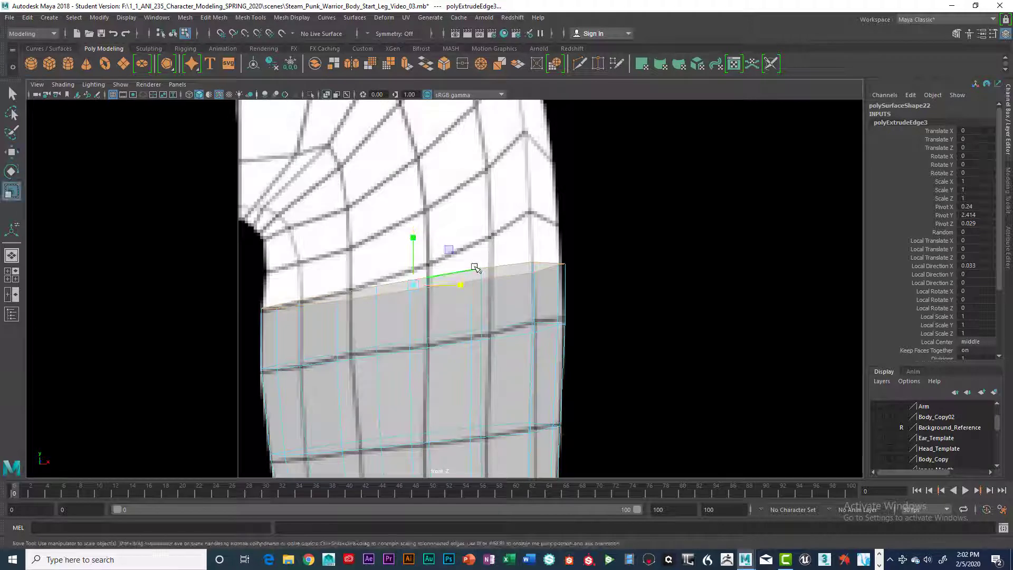
{"action": "key", "text": "e"}
{"action": "left_click_drag", "start_coordinate": [462, 269], "coordinate": [410, 249]}
{"action": "key", "text": "w"}
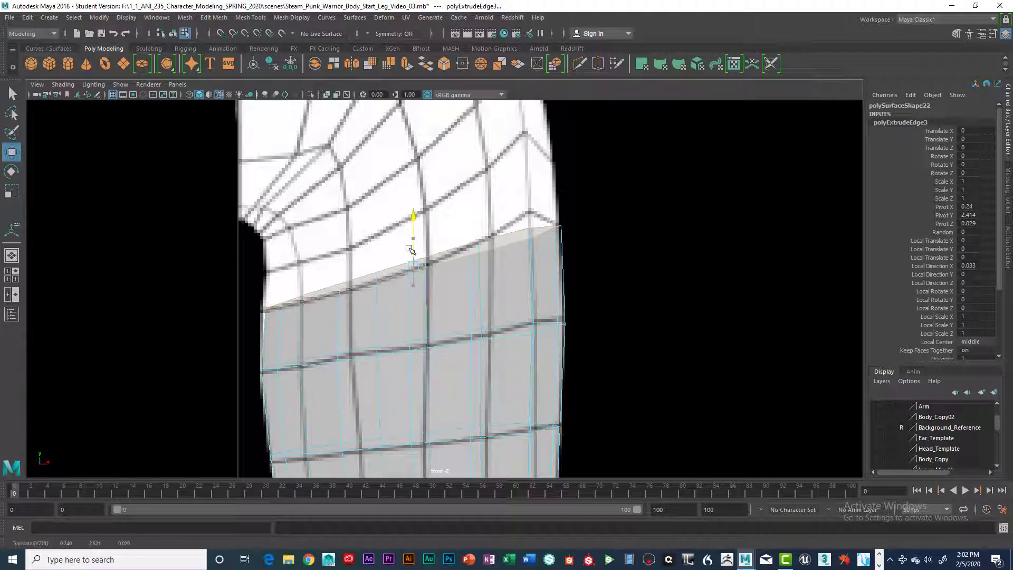
{"action": "key", "text": "r"}
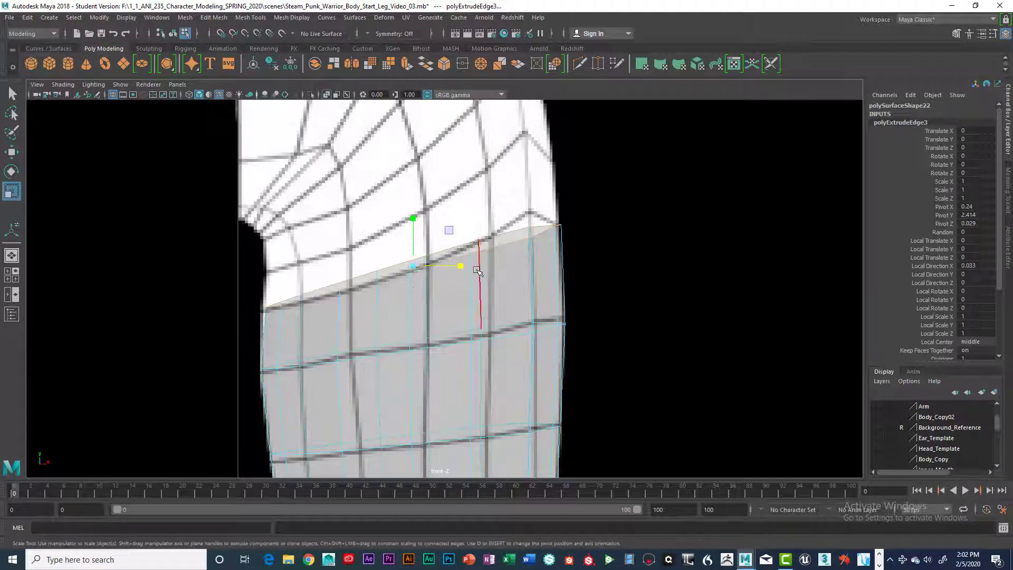
{"action": "left_click_drag", "start_coordinate": [459, 267], "coordinate": [458, 264]}
{"action": "key", "text": "w"}
In the side view, switch to vertex editing and move the front, middle and rear vertices of the upper border toward the slanted reference line
{"action": "key", "text": "space"}
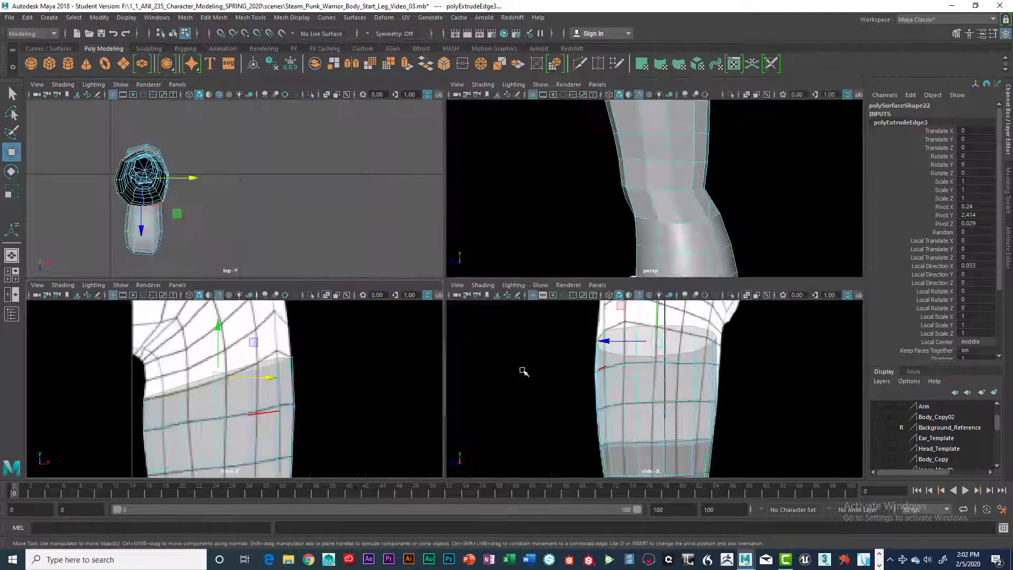
{"action": "key", "text": "space"}
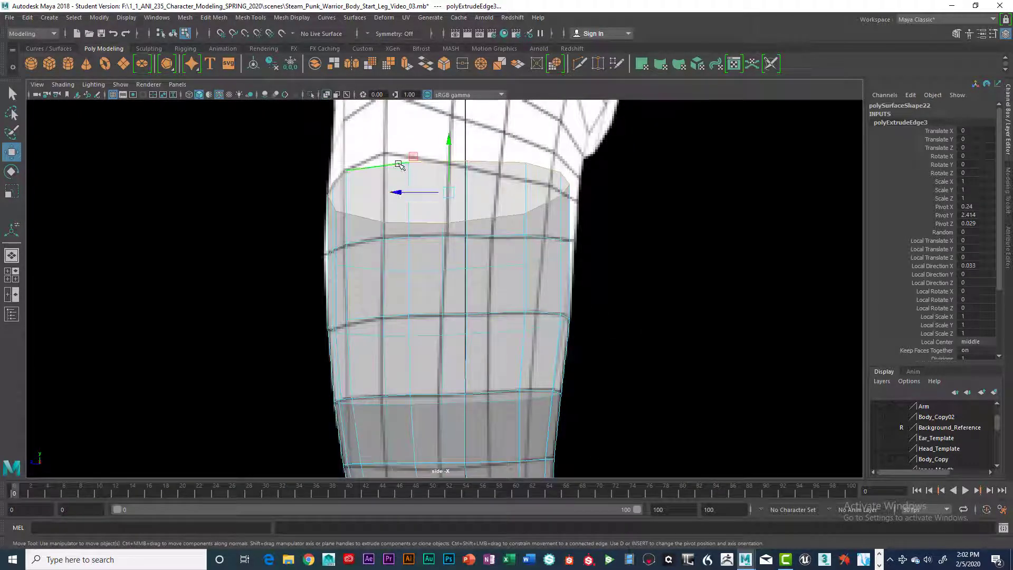
{"action": "right_click_drag", "start_coordinate": [399, 167], "coordinate": [346, 166]}
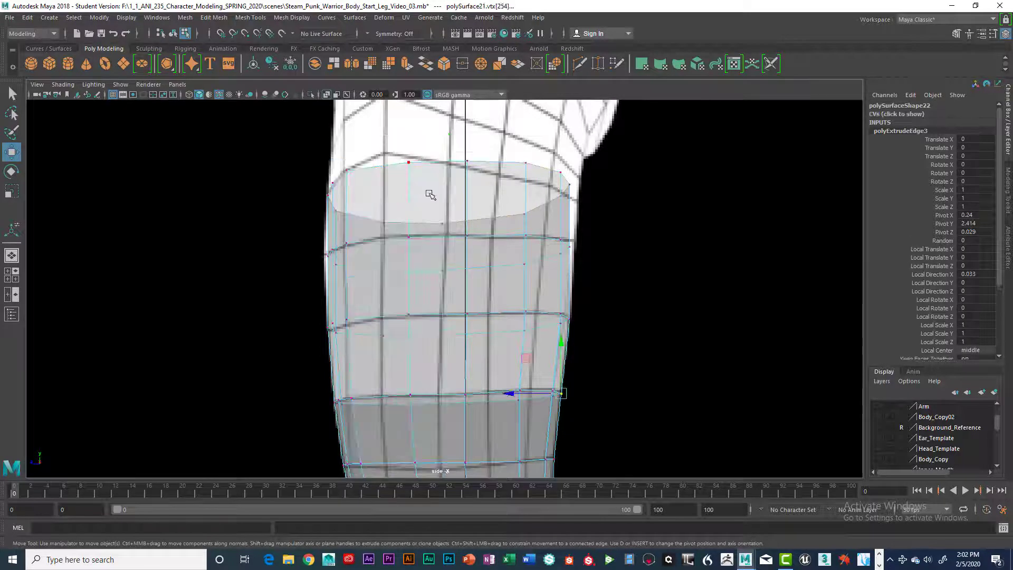
{"action": "left_click", "coordinate": [409, 162]}
{"action": "left_click_drag", "start_coordinate": [408, 162], "coordinate": [389, 156]}
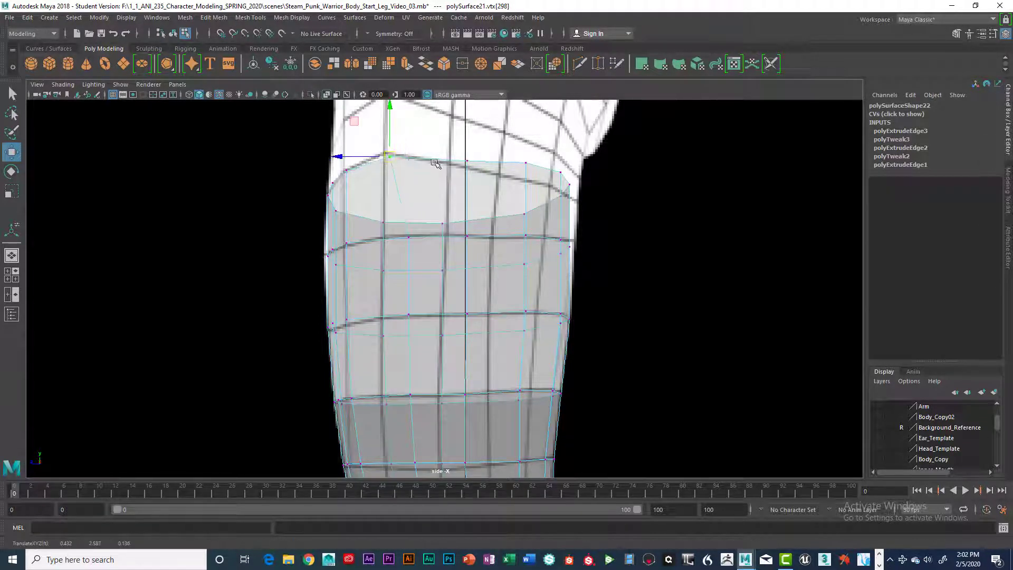
{"action": "left_click", "coordinate": [467, 162]}
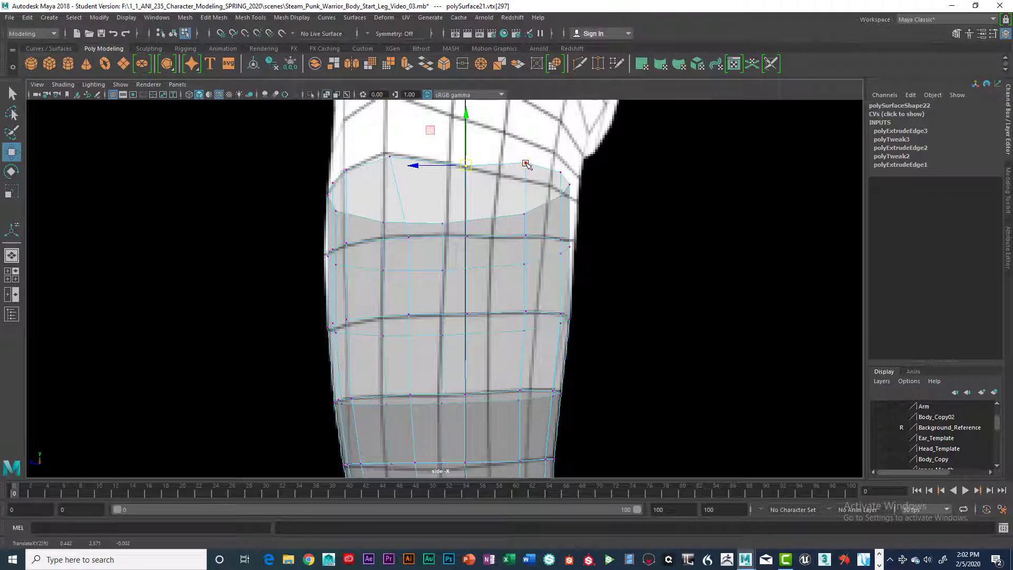
{"action": "left_click", "coordinate": [527, 163]}
{"action": "left_click_drag", "start_coordinate": [526, 165], "coordinate": [523, 172]}
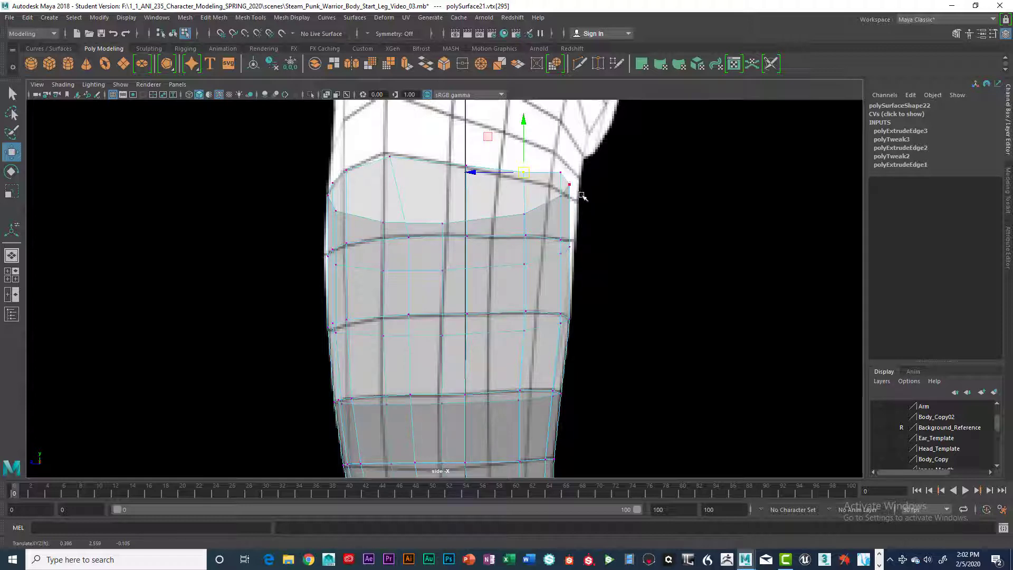
Adjust the rear vertices of the top two rings to match the leg's back outline and the slanted line in the side reference
{"action": "left_click_drag", "start_coordinate": [557, 232], "coordinate": [583, 263]}
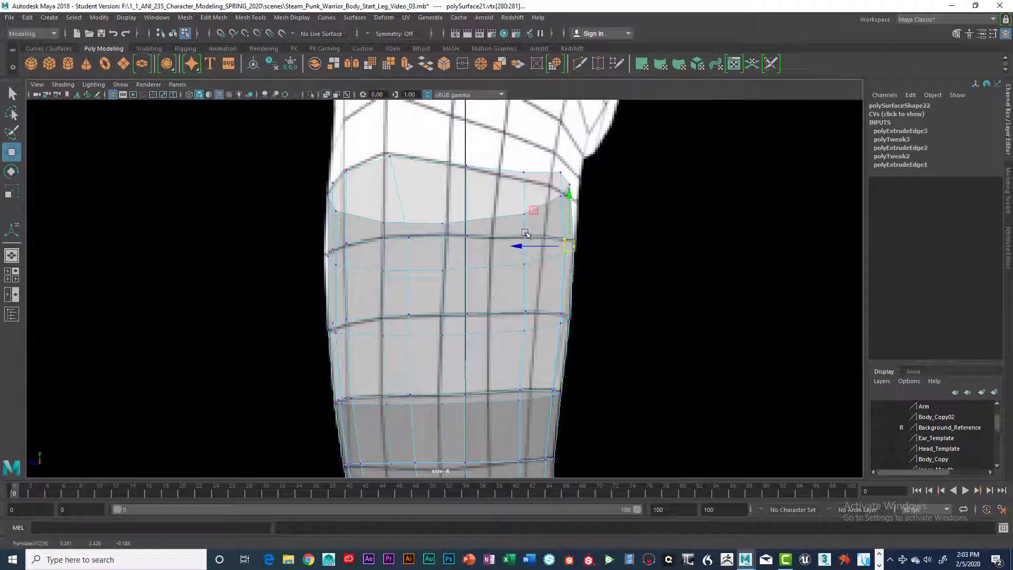
{"action": "left_click", "coordinate": [526, 249]}
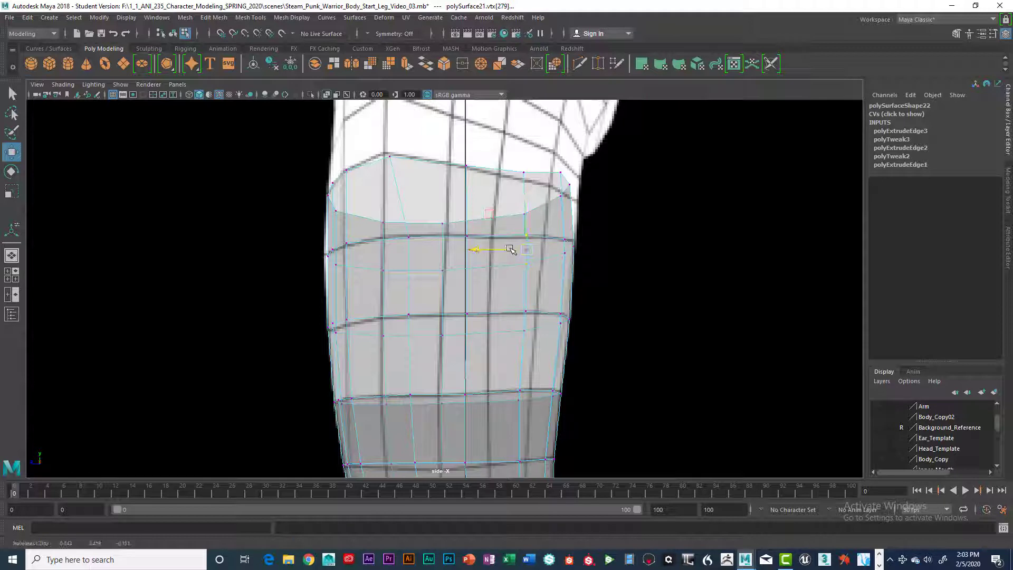
{"action": "left_click_drag", "start_coordinate": [512, 157], "coordinate": [592, 227]}
{"action": "left_click_drag", "start_coordinate": [536, 194], "coordinate": [591, 227]}
{"action": "left_click_drag", "start_coordinate": [575, 151], "coordinate": [573, 161]}
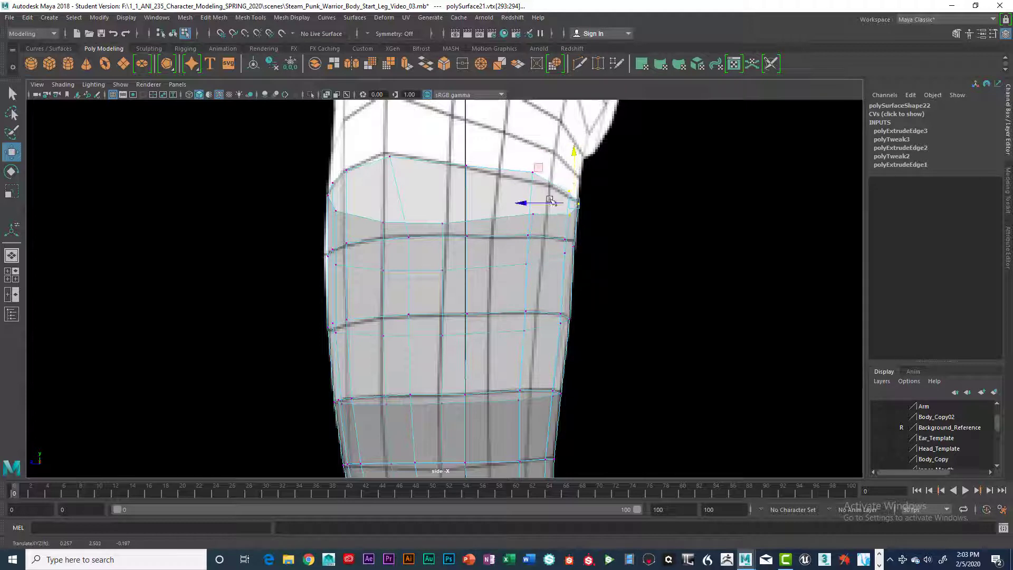
{"action": "left_click_drag", "start_coordinate": [516, 207], "coordinate": [535, 223]}
{"action": "left_click_drag", "start_coordinate": [520, 158], "coordinate": [536, 181]}
Refine the upper border's front peak vertex and shift the vertex column below it toward the reference's vertical line in the side view
{"action": "left_click", "coordinate": [388, 159]}
{"action": "left_click_drag", "start_coordinate": [392, 160], "coordinate": [391, 154]}
{"action": "left_click_drag", "start_coordinate": [400, 216], "coordinate": [399, 321]}
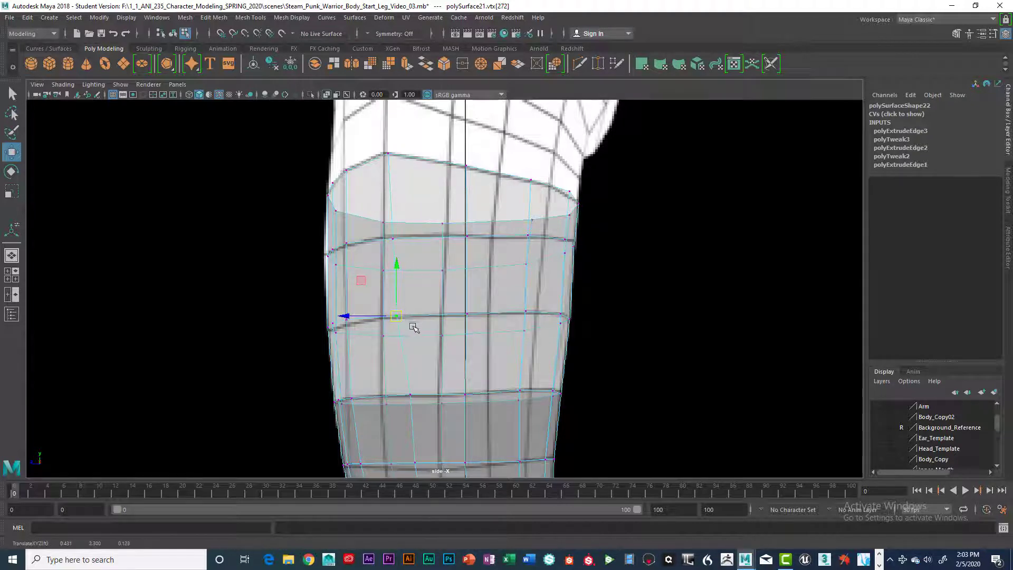
{"action": "middle_click_drag", "start_coordinate": [420, 331], "coordinate": [420, 266], "text": "alt"}
{"action": "left_click_drag", "start_coordinate": [404, 318], "coordinate": [407, 335]}
{"action": "middle_click_drag", "start_coordinate": [426, 325], "coordinate": [428, 279], "text": "alt"}
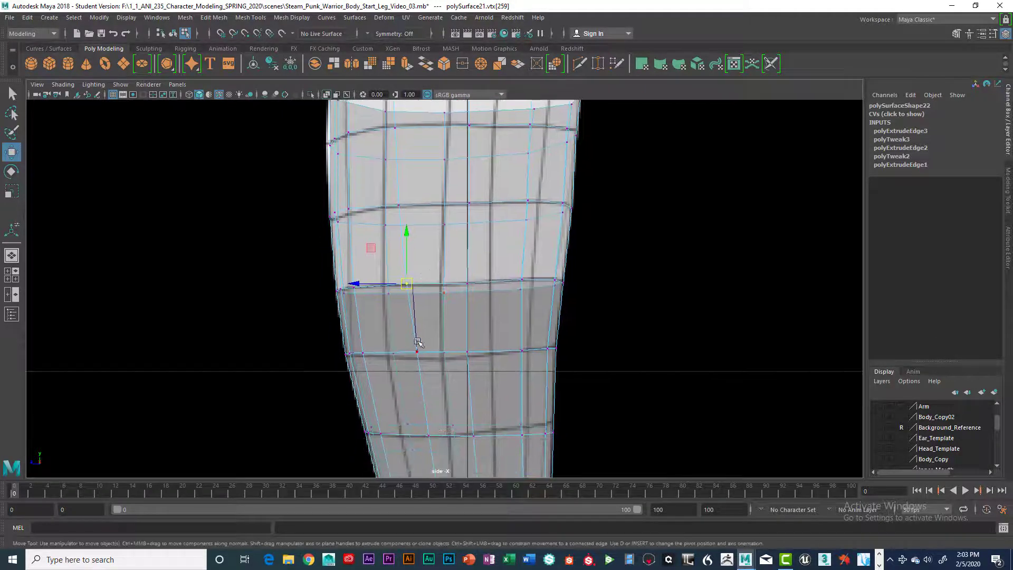
{"action": "left_click", "coordinate": [415, 349]}
{"action": "left_click_drag", "start_coordinate": [418, 351], "coordinate": [419, 355]}
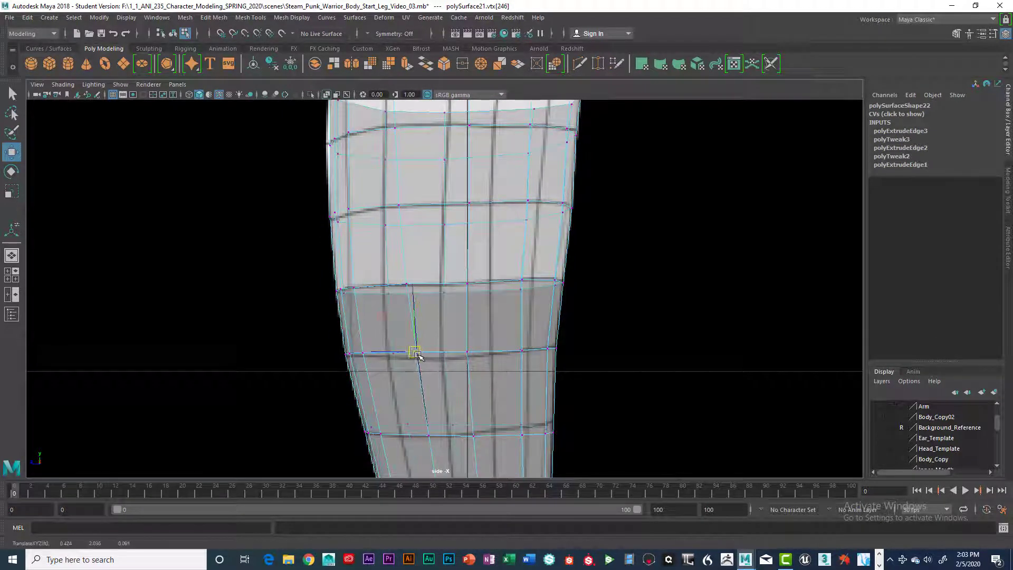
{"action": "scroll", "coordinate": [417, 246], "scroll_direction": "down", "scroll_amount": 1}
{"action": "middle_click_drag", "start_coordinate": [418, 246], "coordinate": [452, 309], "text": "alt"}
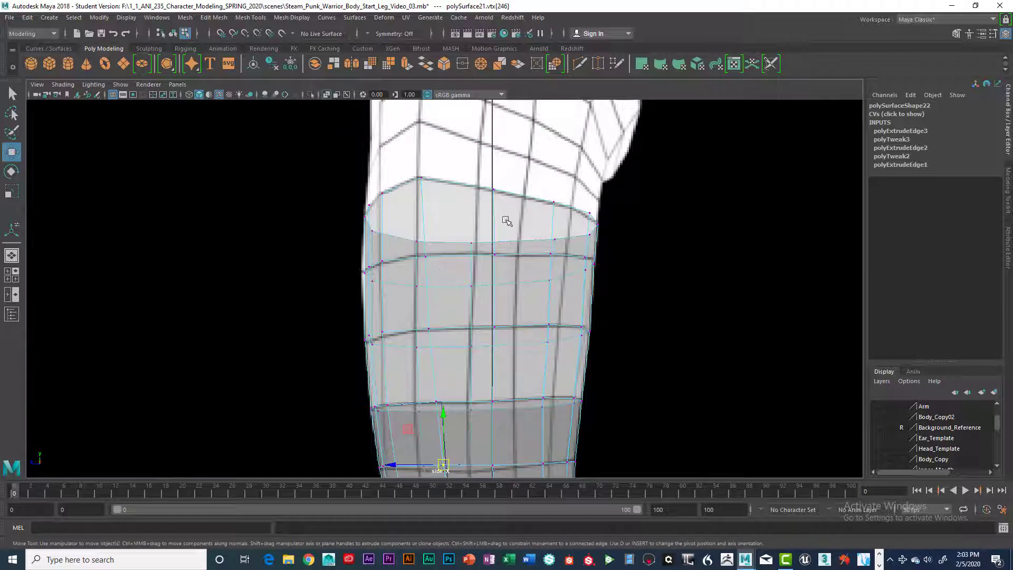
Shift the middle vertex column of the upper rings forward toward the side reference's vertical line, and adjust the rear border vertex
{"action": "left_click", "coordinate": [494, 192]}
{"action": "left_click_drag", "start_coordinate": [495, 192], "coordinate": [486, 191]}
{"action": "left_click", "coordinate": [494, 255]}
{"action": "left_click_drag", "start_coordinate": [494, 257], "coordinate": [483, 257]}
{"action": "left_click", "coordinate": [493, 326]}
{"action": "left_click_drag", "start_coordinate": [480, 324], "coordinate": [474, 325]}
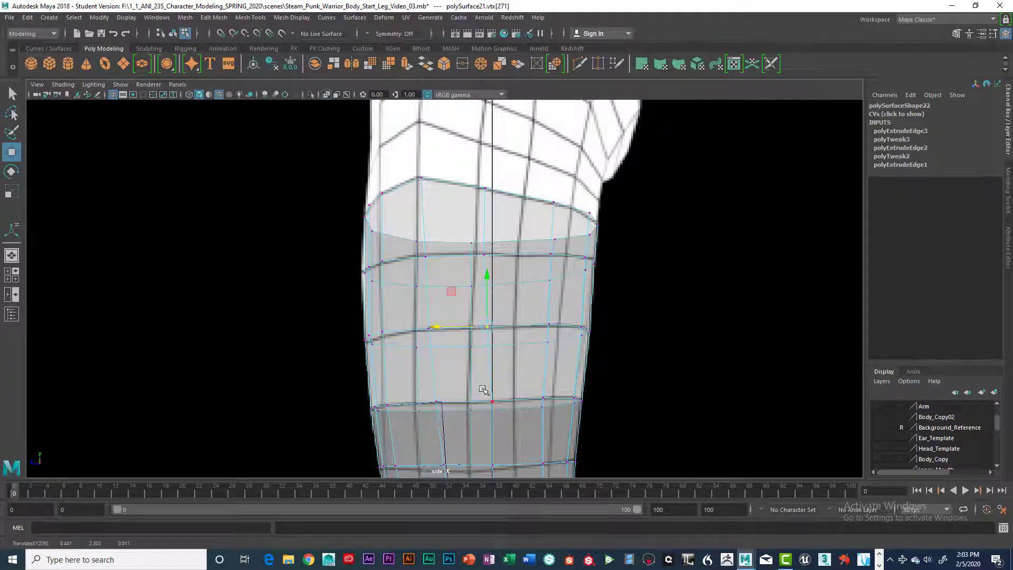
{"action": "left_click", "coordinate": [491, 401]}
{"action": "middle_click_drag", "start_coordinate": [497, 190], "coordinate": [492, 254], "text": "alt"}
{"action": "left_click", "coordinate": [547, 267]}
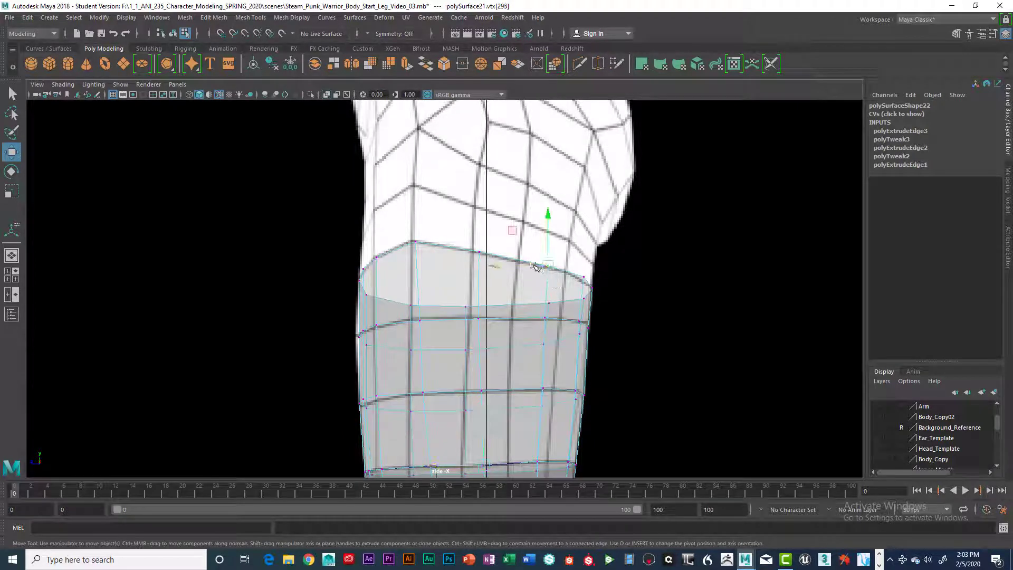
In the front view, turn off X-Ray shading and raise the outer front border vertex to the peak of the reference line
{"action": "key", "text": "space"}
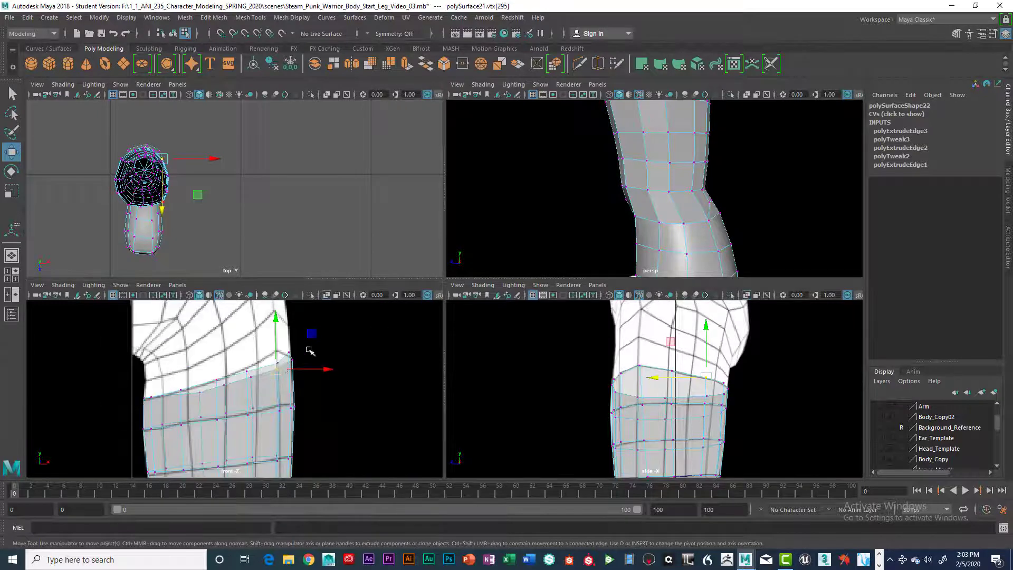
{"action": "key", "text": "space"}
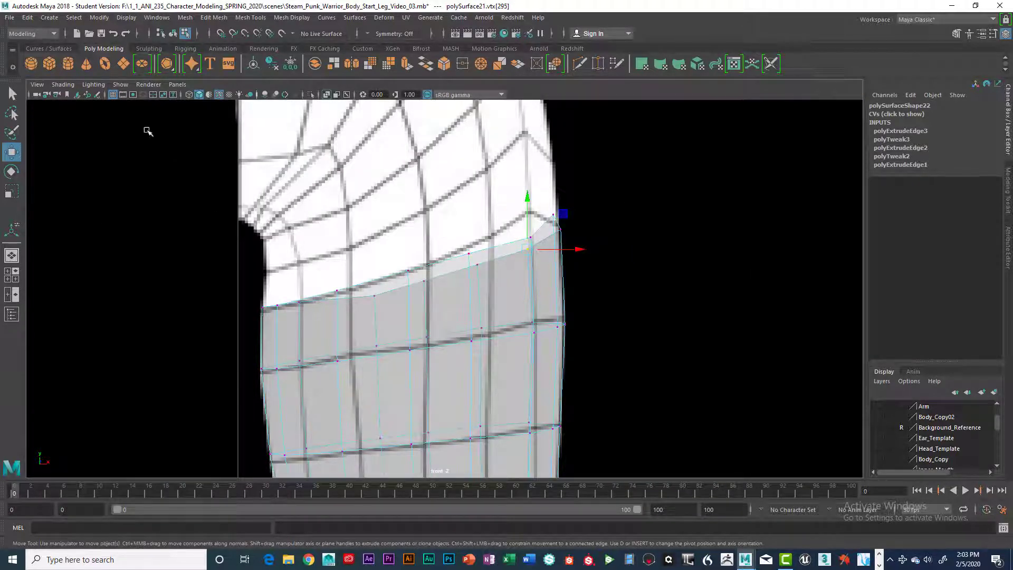
{"action": "left_click", "coordinate": [62, 85]}
{"action": "left_click", "coordinate": [79, 194]}
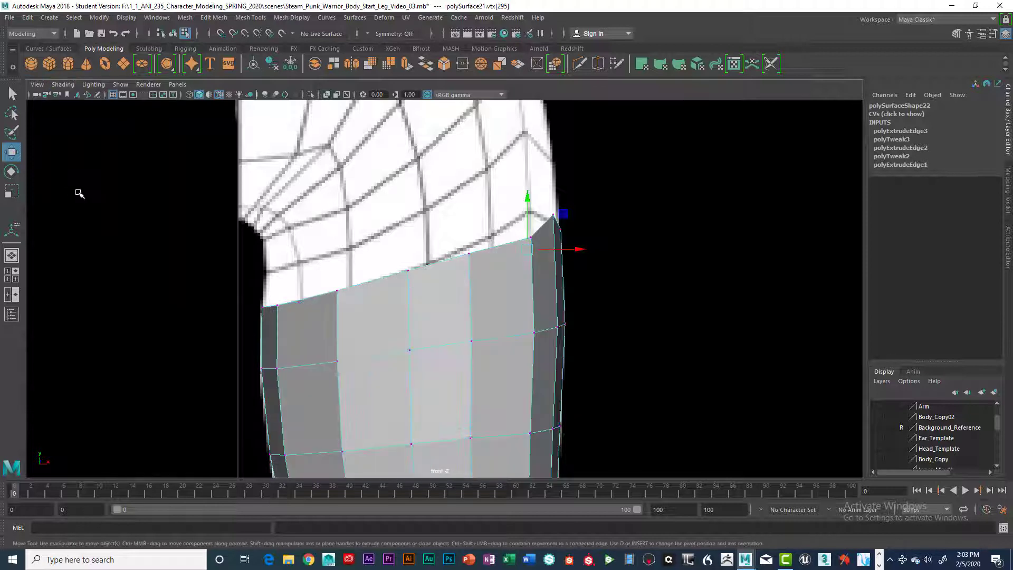
{"action": "left_click", "coordinate": [591, 233]}
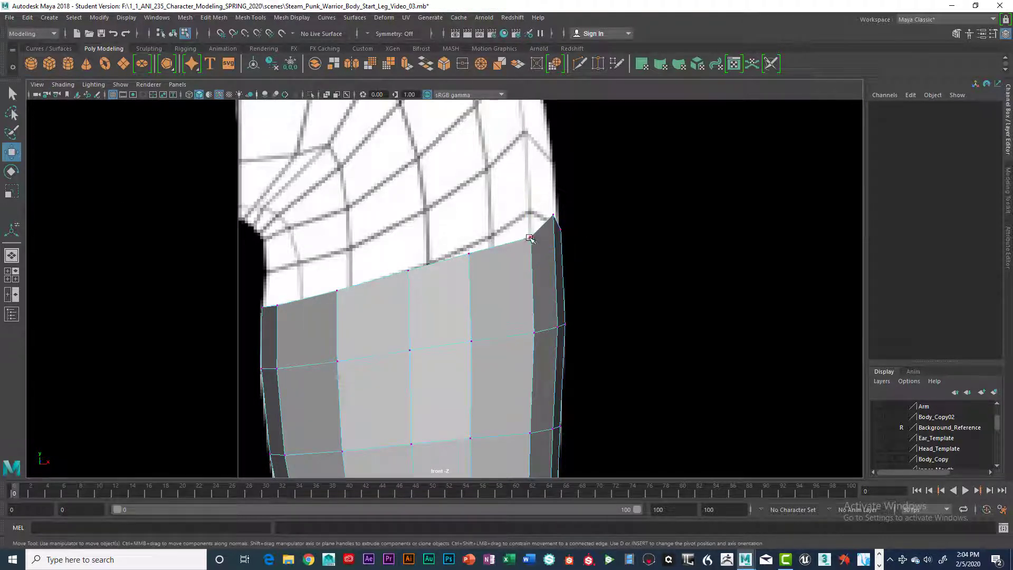
{"action": "left_click", "coordinate": [530, 237]}
{"action": "left_click_drag", "start_coordinate": [530, 225], "coordinate": [532, 206]}
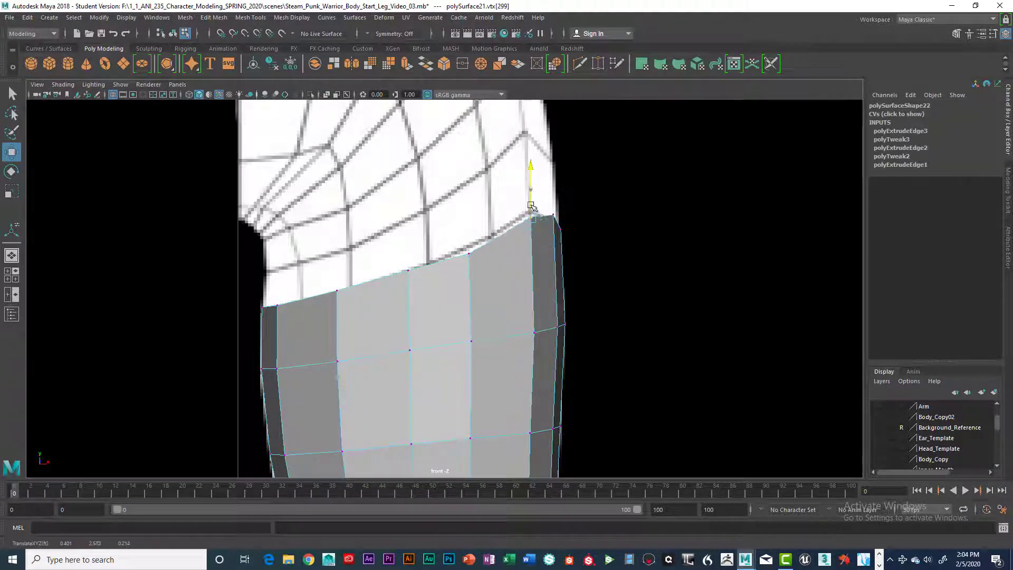
Move the remaining front border vertices along the slanted reference line to where the reference's vertical lines meet it
{"action": "left_click", "coordinate": [469, 254]}
{"action": "left_click_drag", "start_coordinate": [470, 254], "coordinate": [481, 241]}
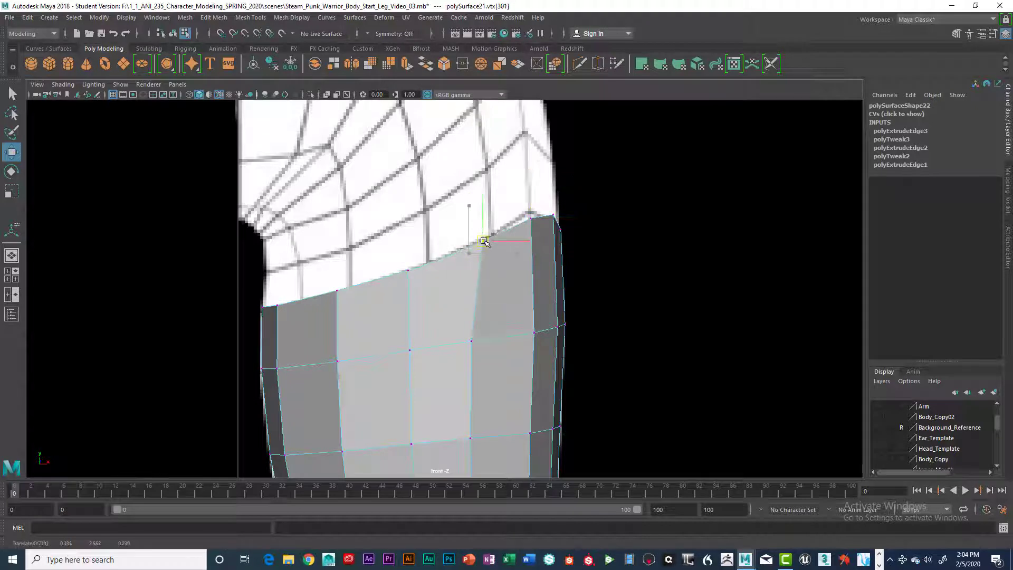
{"action": "left_click", "coordinate": [414, 268]}
{"action": "left_click_drag", "start_coordinate": [415, 268], "coordinate": [428, 263]}
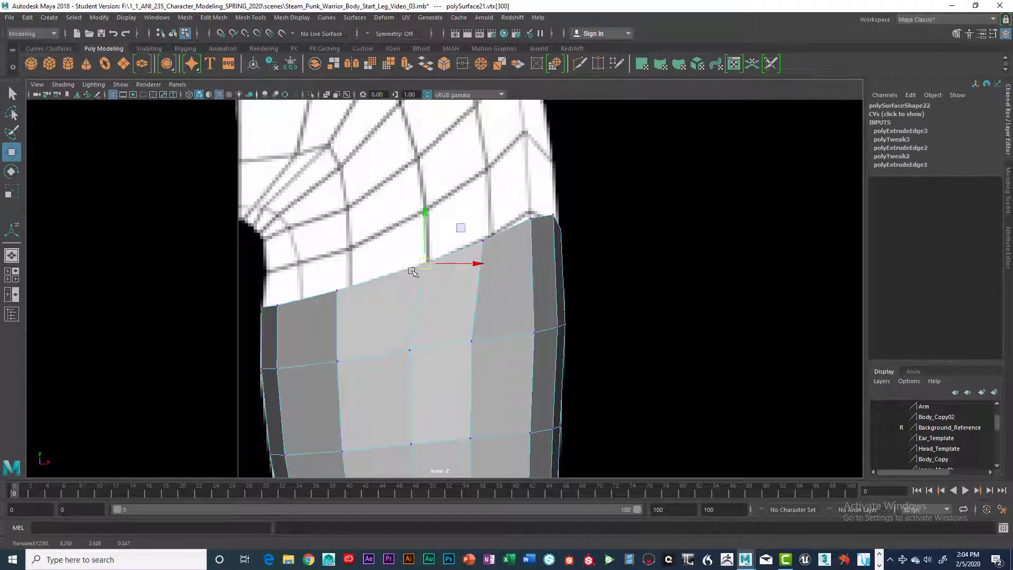
{"action": "left_click", "coordinate": [337, 290]}
{"action": "left_click_drag", "start_coordinate": [339, 291], "coordinate": [346, 290]}
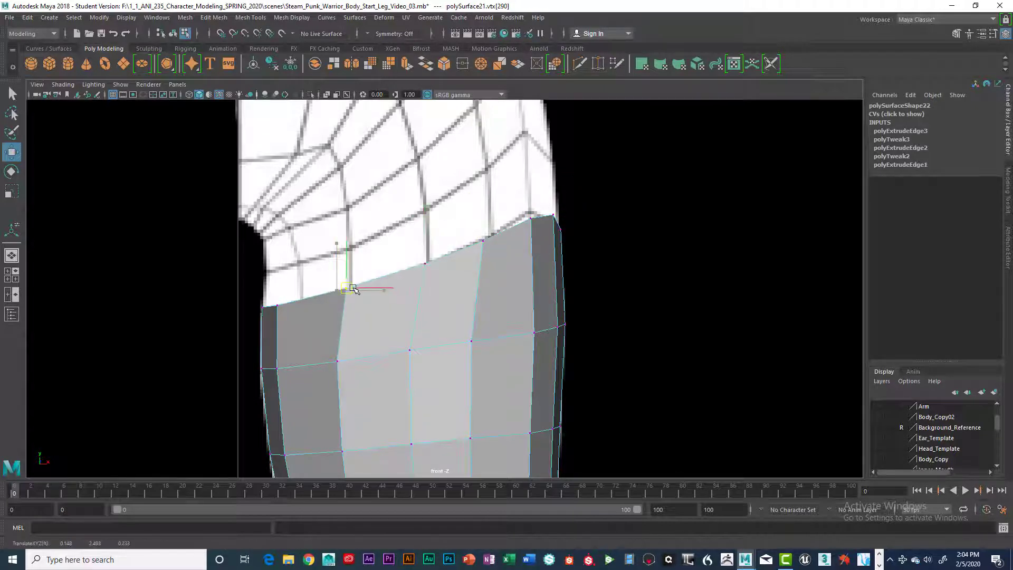
{"action": "double_click", "coordinate": [280, 307]}
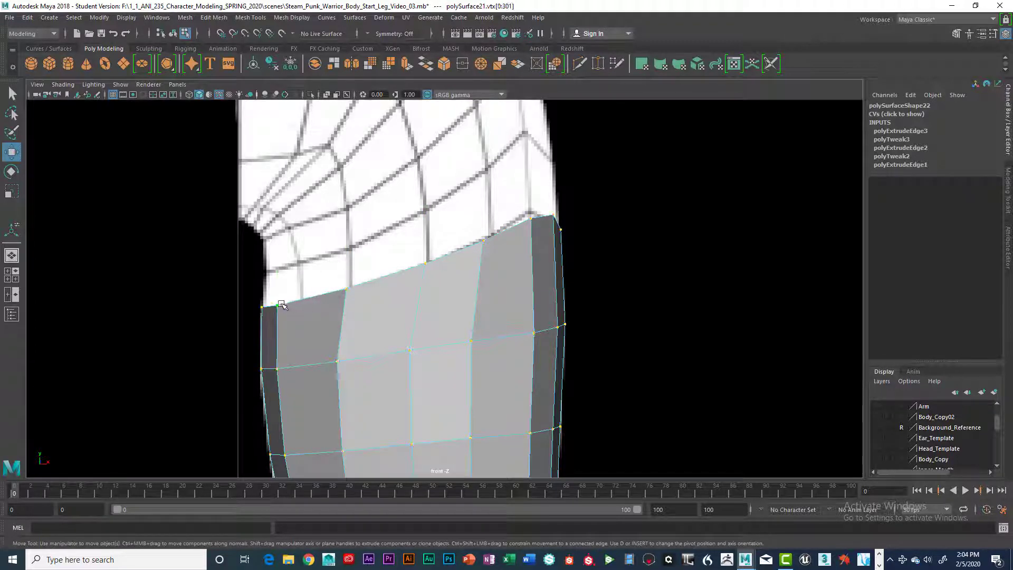
{"action": "left_click", "coordinate": [280, 305]}
{"action": "left_click_drag", "start_coordinate": [279, 305], "coordinate": [301, 304]}
Shift the innermost front vertex column below the border outward to the reference's vertical line, turning X-Ray shading on to compare
{"action": "left_click", "coordinate": [278, 369]}
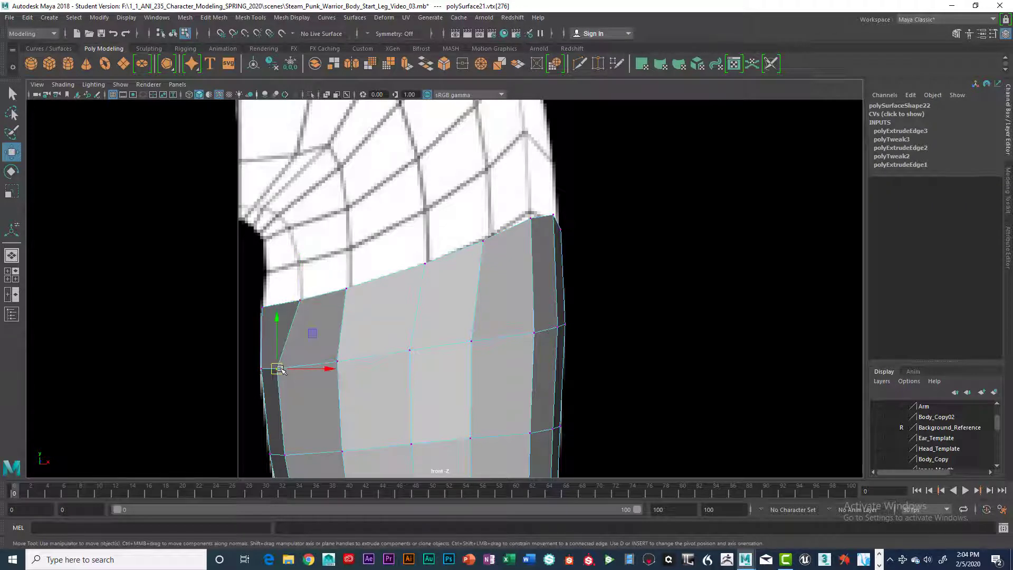
{"action": "left_click_drag", "start_coordinate": [282, 371], "coordinate": [296, 368]}
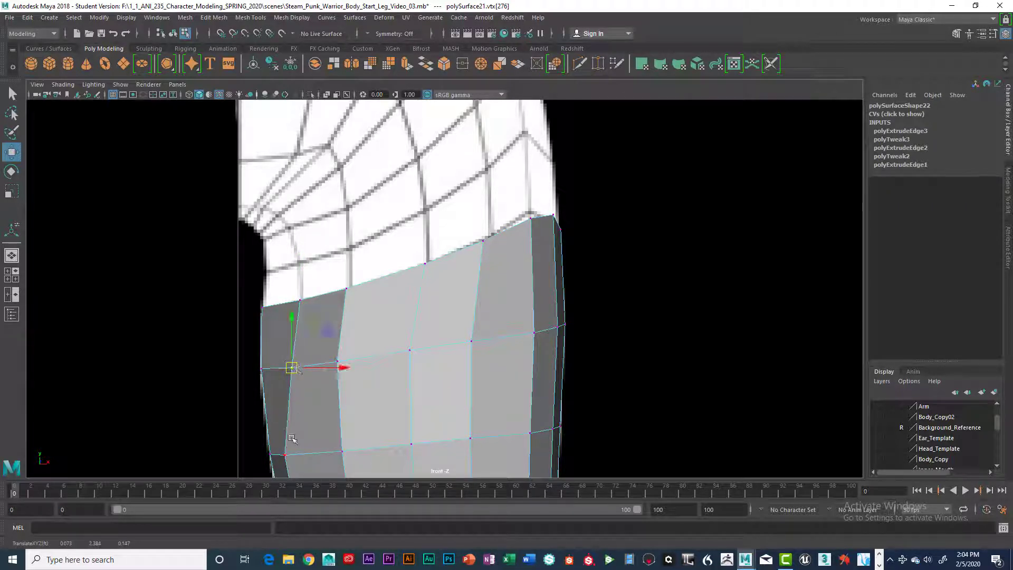
{"action": "middle_click_drag", "start_coordinate": [327, 378], "coordinate": [338, 280], "text": "alt"}
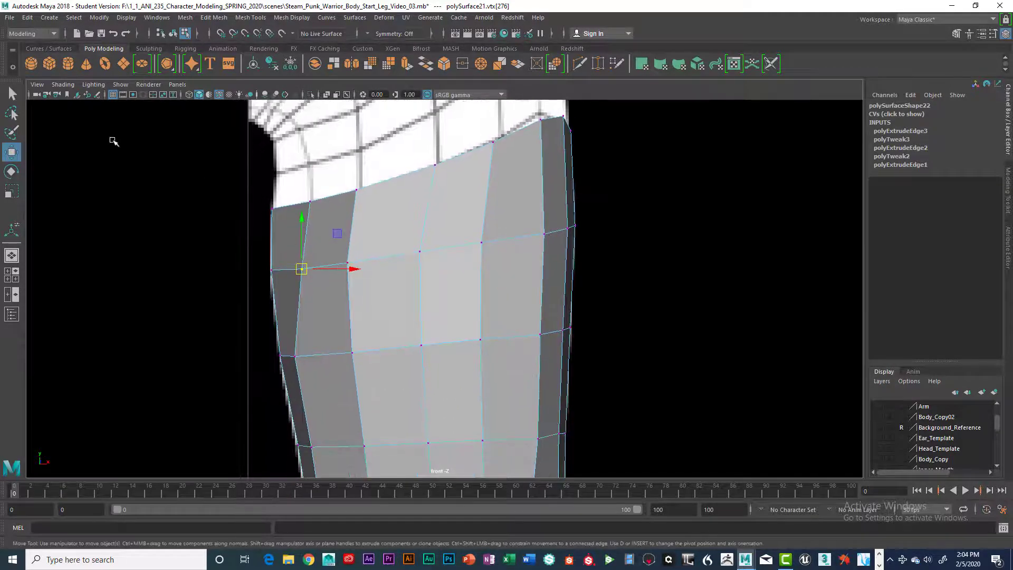
{"action": "left_click", "coordinate": [60, 85]}
{"action": "left_click", "coordinate": [71, 190]}
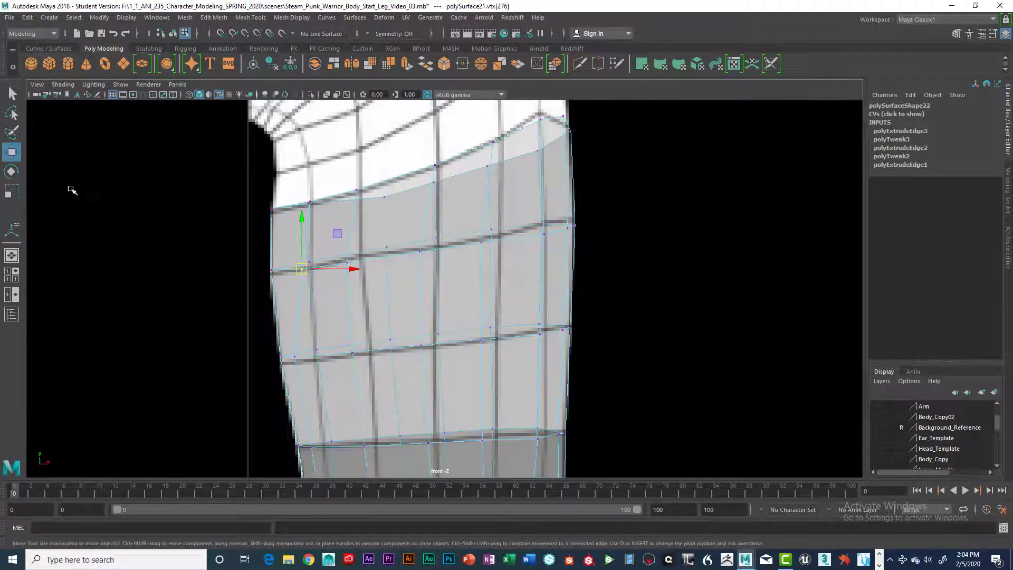
{"action": "double_click", "coordinate": [296, 358]}
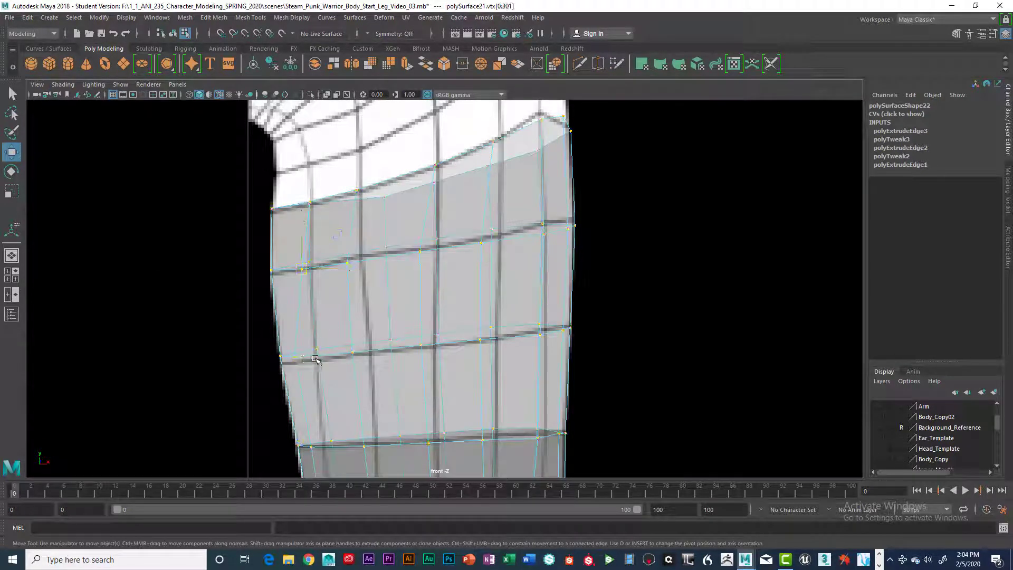
{"action": "left_click", "coordinate": [297, 358]}
{"action": "left_click_drag", "start_coordinate": [299, 359], "coordinate": [313, 355]}
{"action": "left_click", "coordinate": [312, 448]}
{"action": "left_click_drag", "start_coordinate": [333, 447], "coordinate": [338, 448]}
{"action": "left_click", "coordinate": [302, 271]}
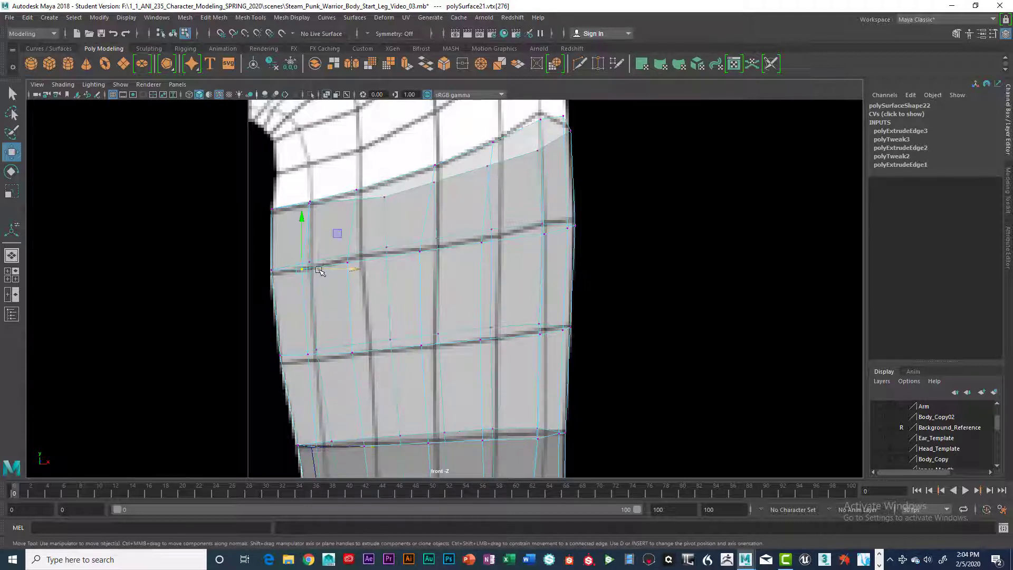
{"action": "left_click_drag", "start_coordinate": [323, 268], "coordinate": [328, 268]}
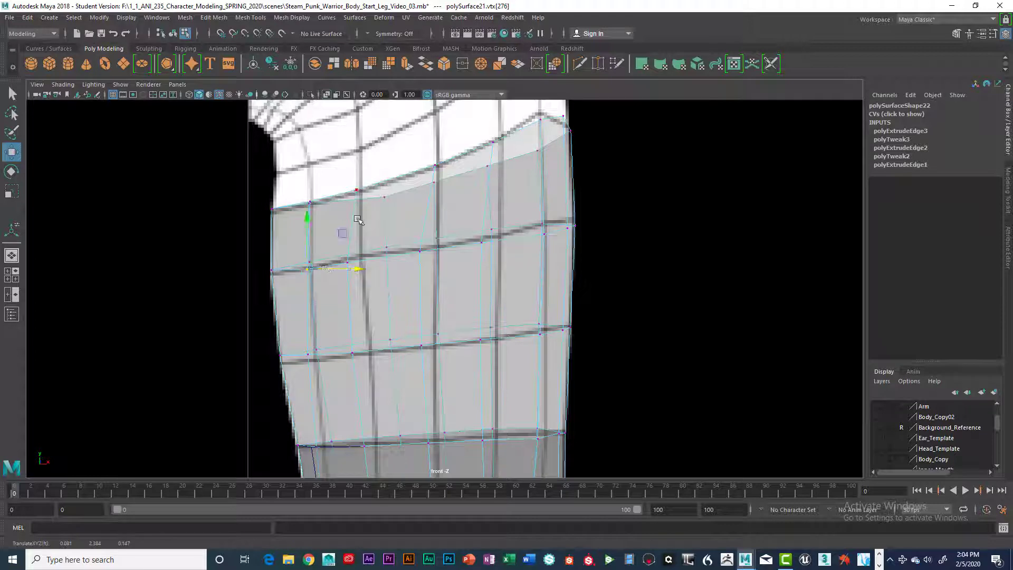
Turn off X-Ray shading and shift the next front vertex column outward on the two rings below the border, into line with its border vertex
{"action": "left_click", "coordinate": [62, 85]}
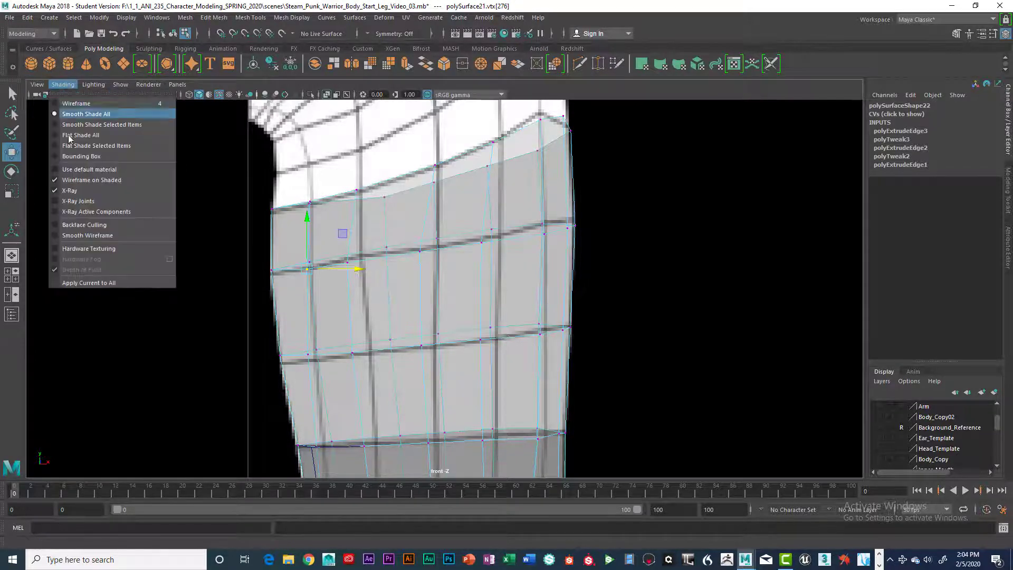
{"action": "left_click", "coordinate": [72, 190]}
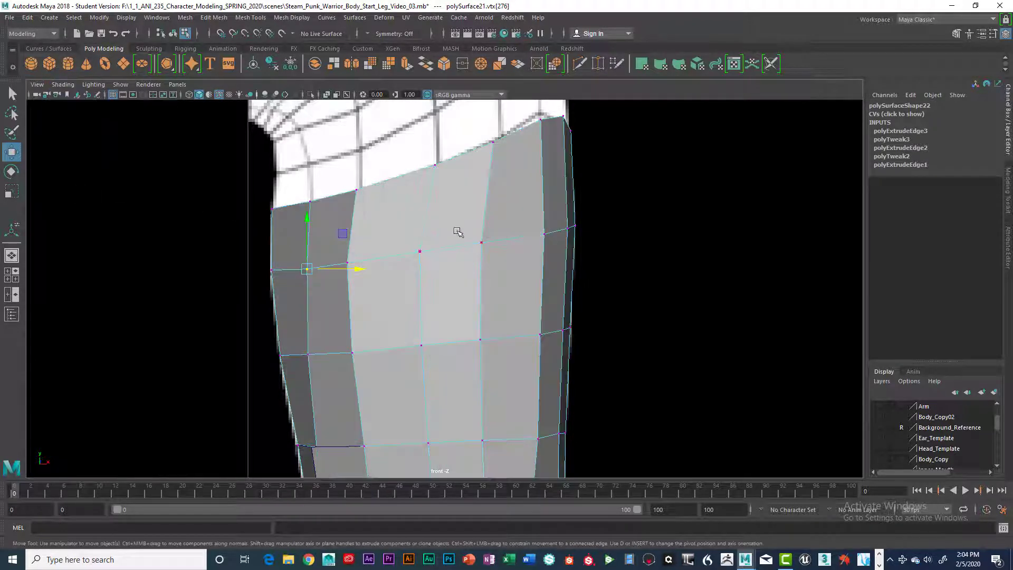
{"action": "left_click", "coordinate": [372, 270]}
{"action": "left_click_drag", "start_coordinate": [378, 265], "coordinate": [394, 265]}
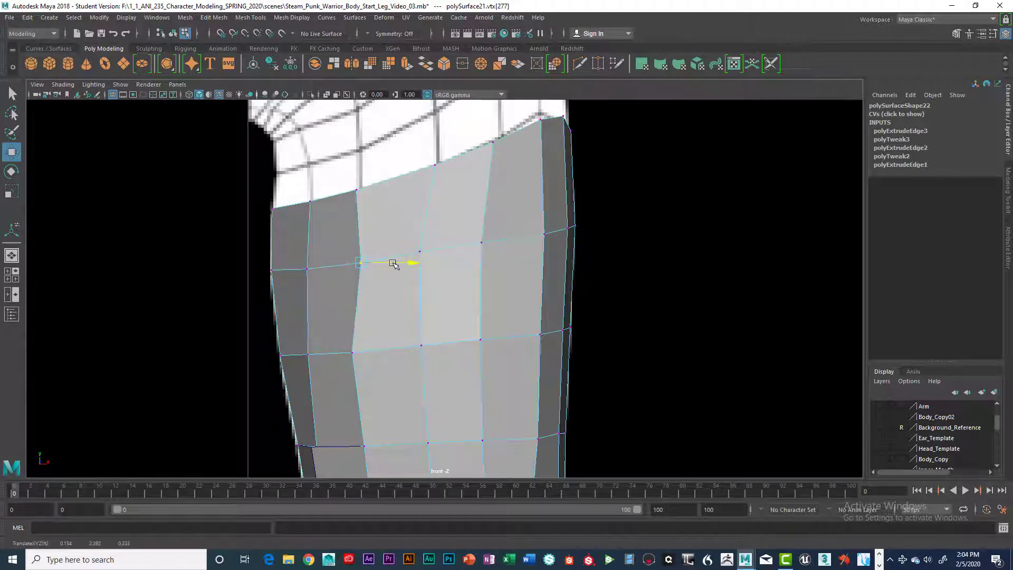
{"action": "left_click", "coordinate": [377, 354]}
{"action": "left_click_drag", "start_coordinate": [382, 355], "coordinate": [394, 354]}
{"action": "middle_click_drag", "start_coordinate": [376, 415], "coordinate": [376, 350], "text": "alt"}
{"action": "left_click", "coordinate": [366, 380]}
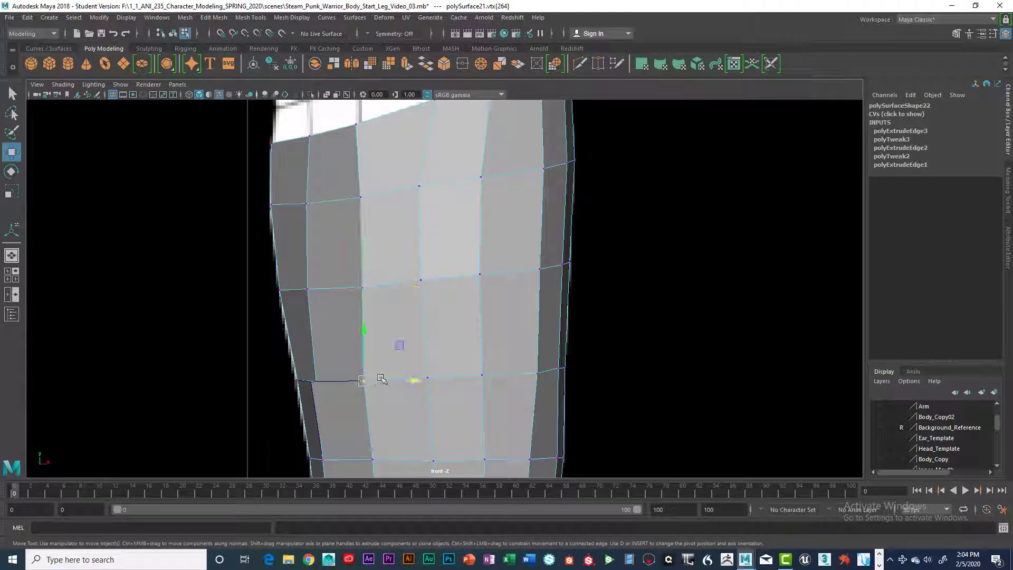
{"action": "middle_click_drag", "start_coordinate": [395, 317], "coordinate": [411, 211], "text": "alt"}
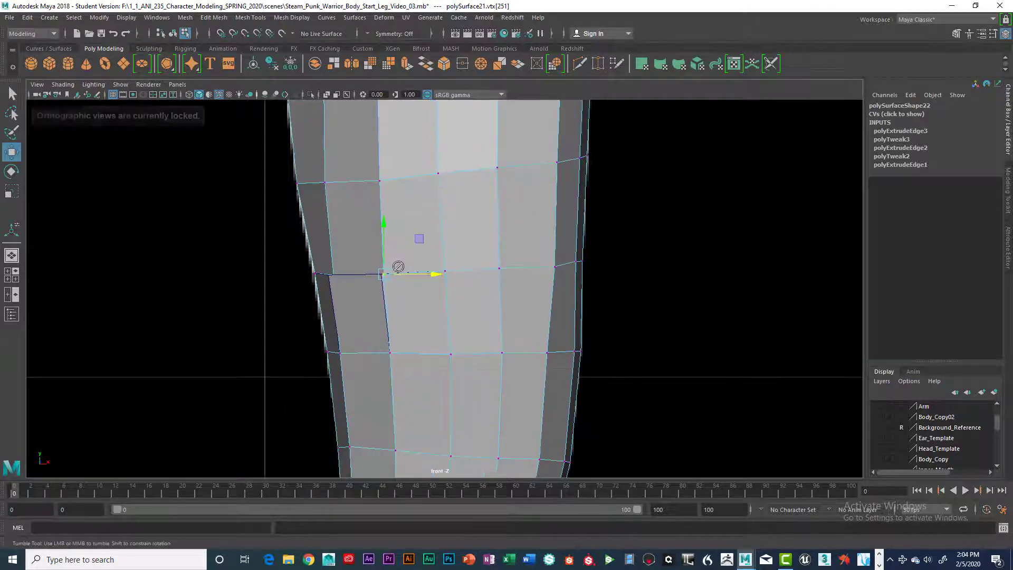
{"action": "left_click", "coordinate": [334, 276]}
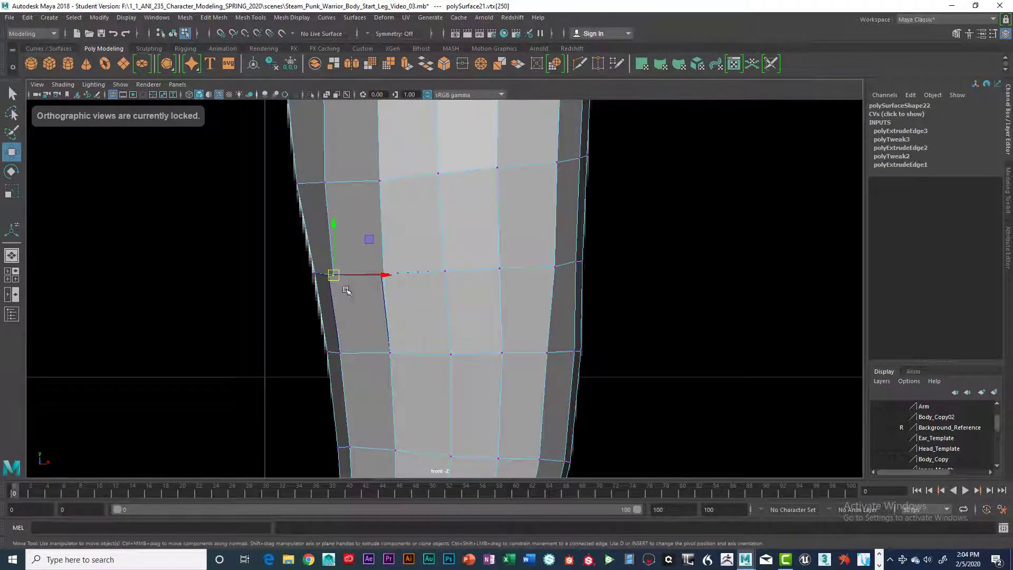
{"action": "scroll", "coordinate": [369, 277], "scroll_direction": "up", "scroll_amount": 1}
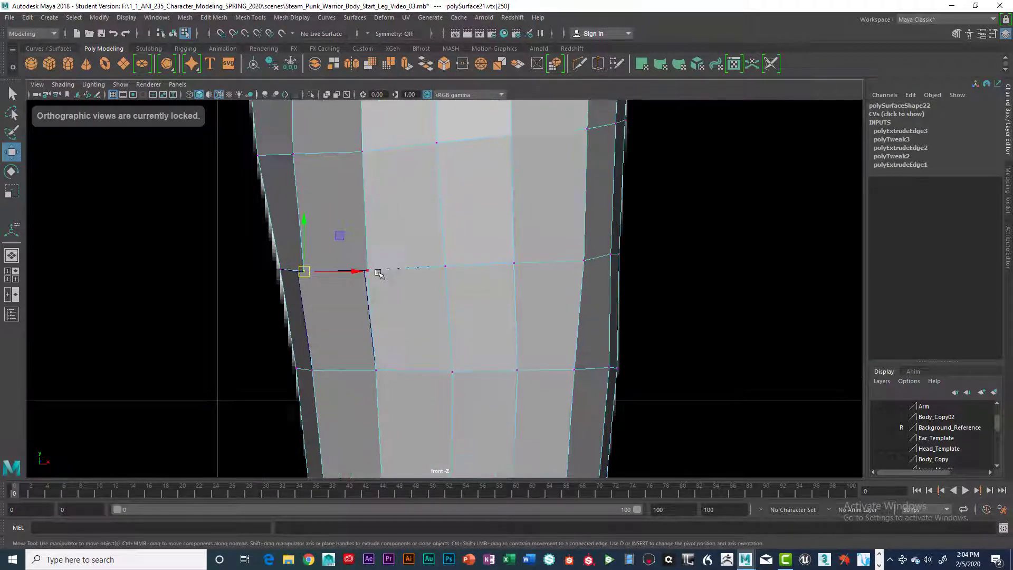
{"action": "double_click", "coordinate": [368, 299]}
{"action": "right_click_drag", "start_coordinate": [341, 289], "coordinate": [333, 315]}
{"action": "key", "text": "ctrl+z"}
{"action": "key", "text": "ctrl+z"}
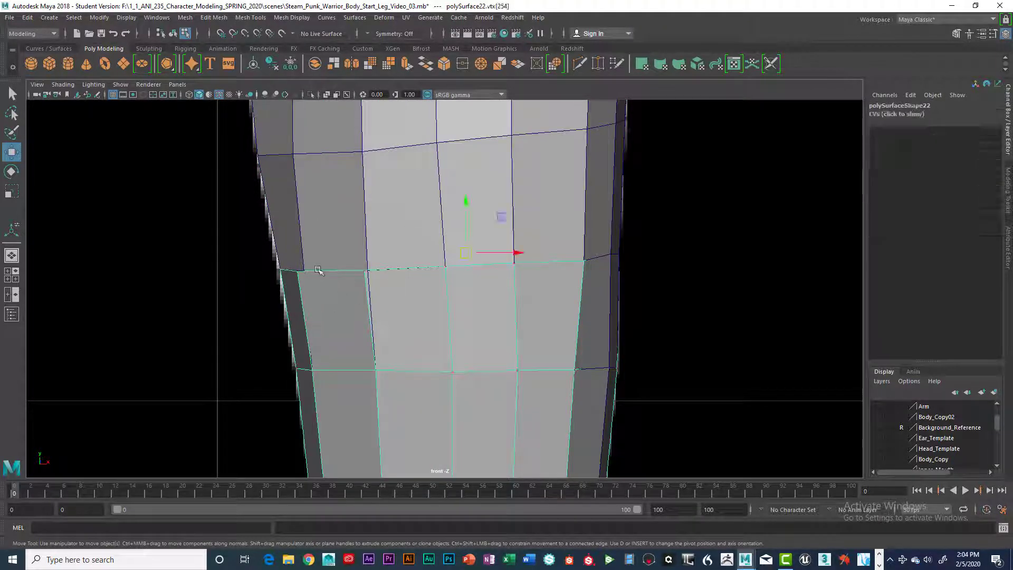
Examine the leg's rings in the front and perspective views, hiding and reshowing the Body layer
{"action": "scroll", "coordinate": [339, 262], "scroll_direction": "down", "scroll_amount": 2}
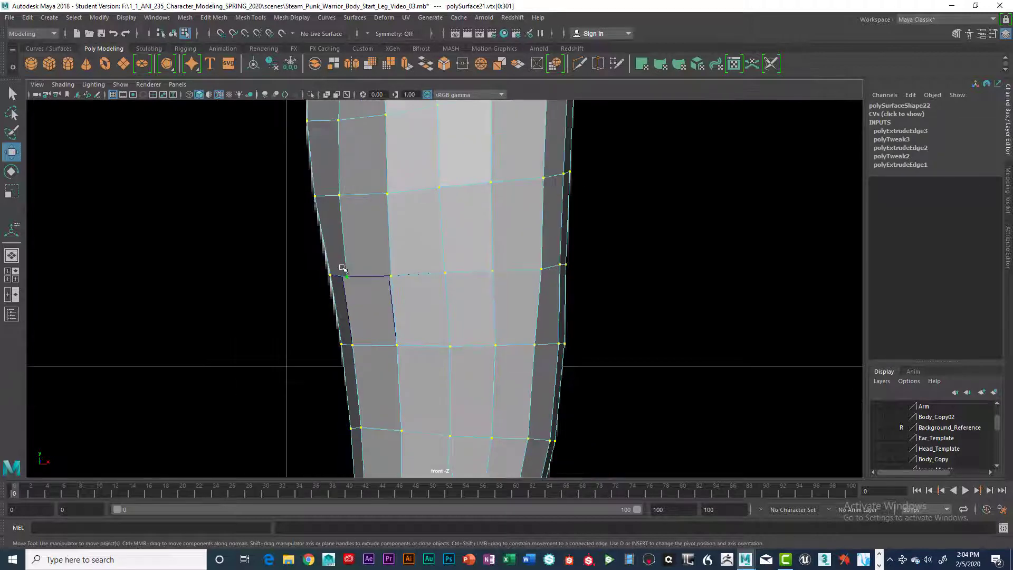
{"action": "scroll", "coordinate": [392, 298], "scroll_direction": "down", "scroll_amount": 2}
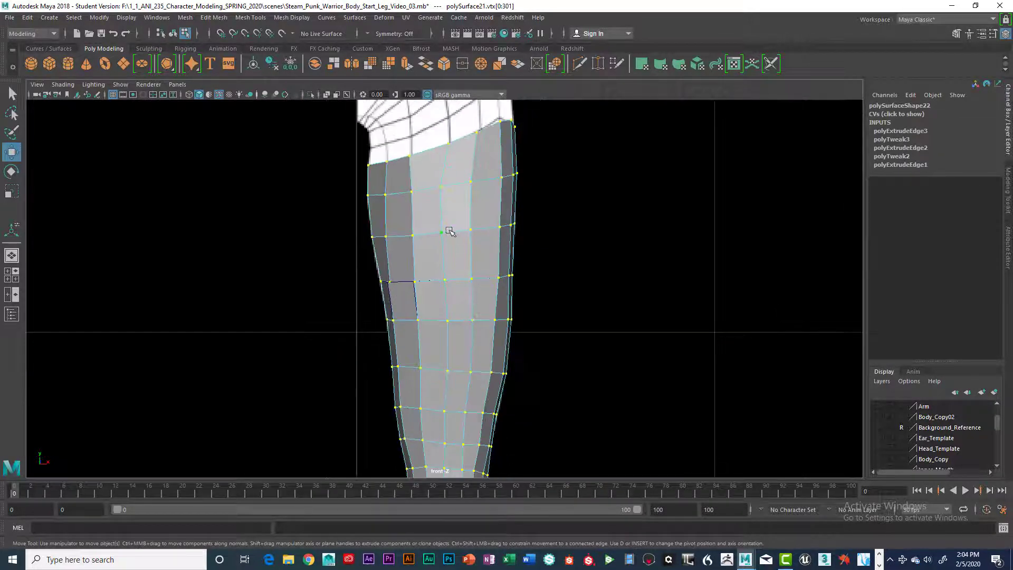
{"action": "scroll", "coordinate": [444, 253], "scroll_direction": "up", "scroll_amount": 1}
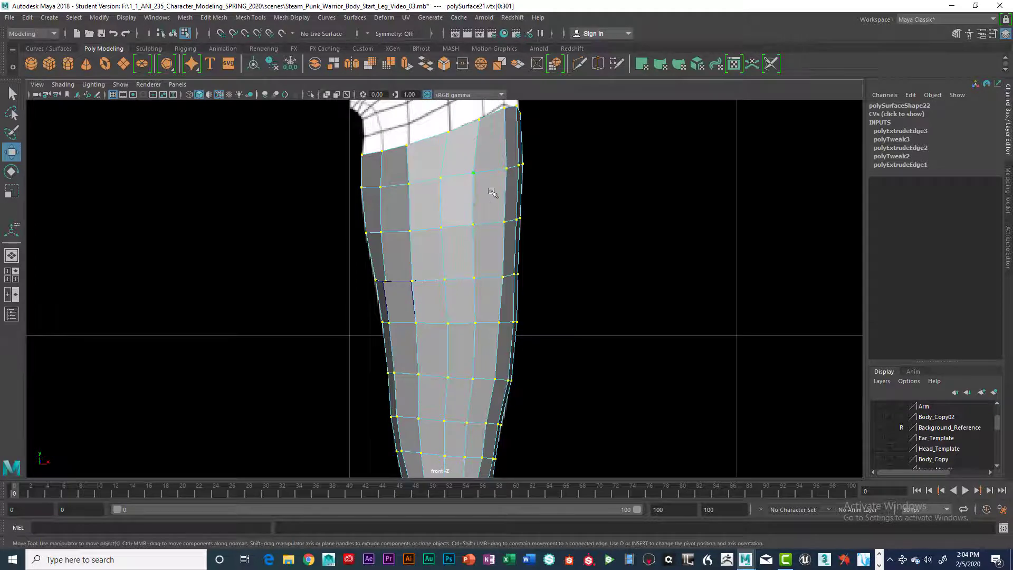
{"action": "key", "text": "space"}
{"action": "key", "text": "space"}
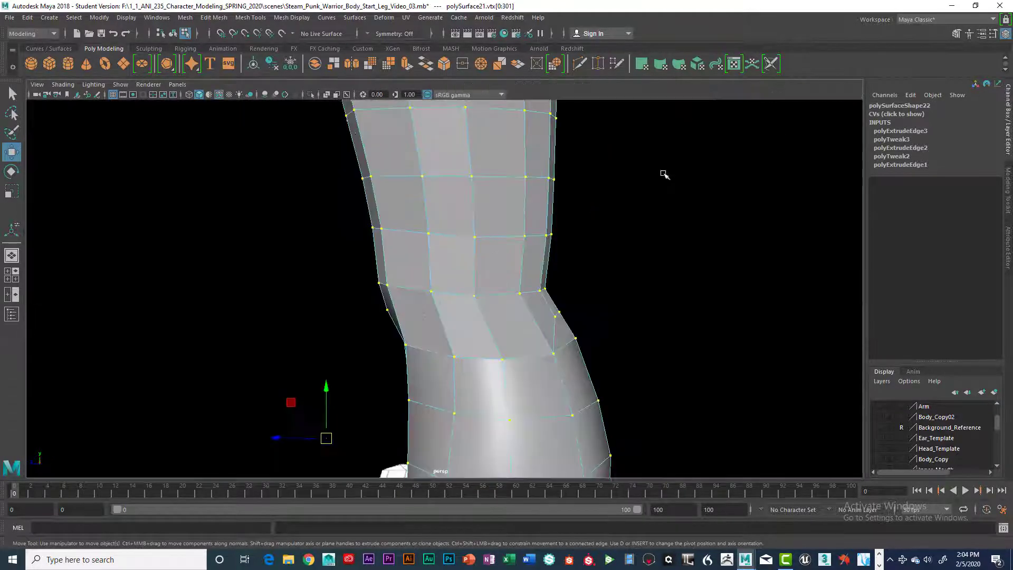
{"action": "middle_click_drag", "start_coordinate": [665, 174], "coordinate": [606, 298], "text": "alt"}
{"action": "middle_click_drag", "start_coordinate": [480, 253], "coordinate": [533, 312], "text": "alt"}
{"action": "left_click_drag", "start_coordinate": [534, 311], "coordinate": [464, 331], "text": "alt"}
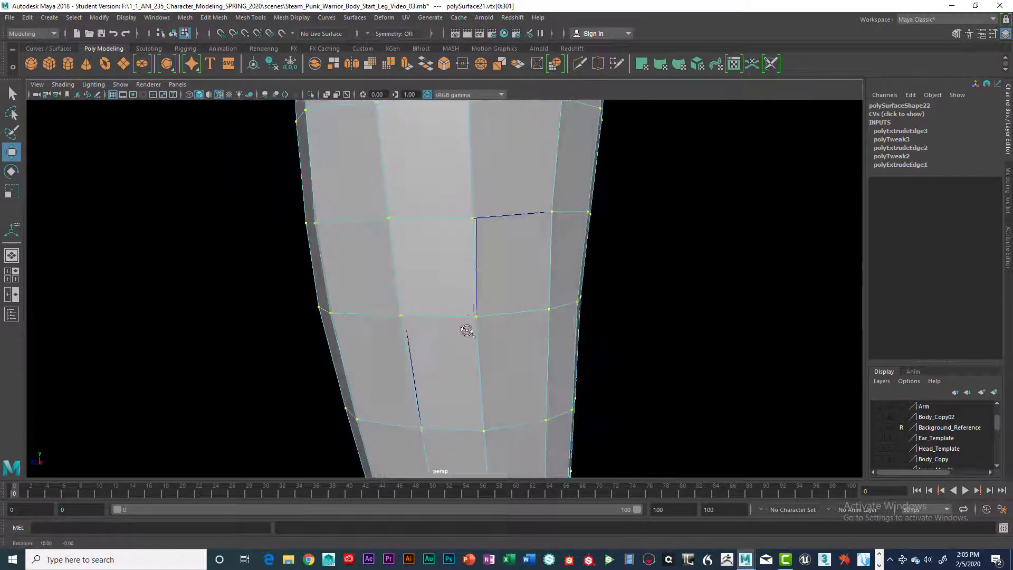
{"action": "scroll", "coordinate": [929, 440], "scroll_direction": "down", "scroll_amount": 5}
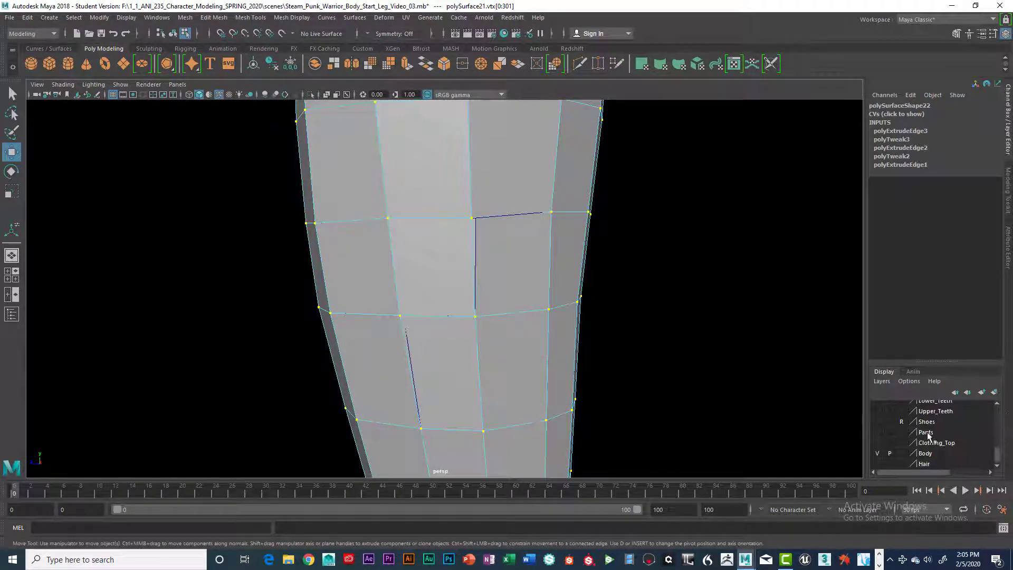
{"action": "left_click", "coordinate": [877, 454]}
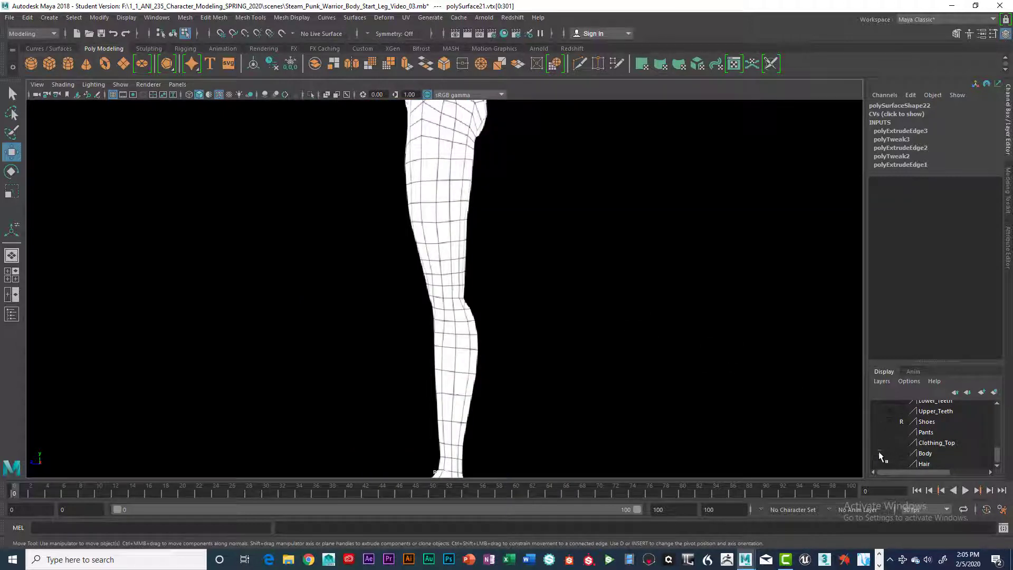
{"action": "left_click", "coordinate": [878, 454]}
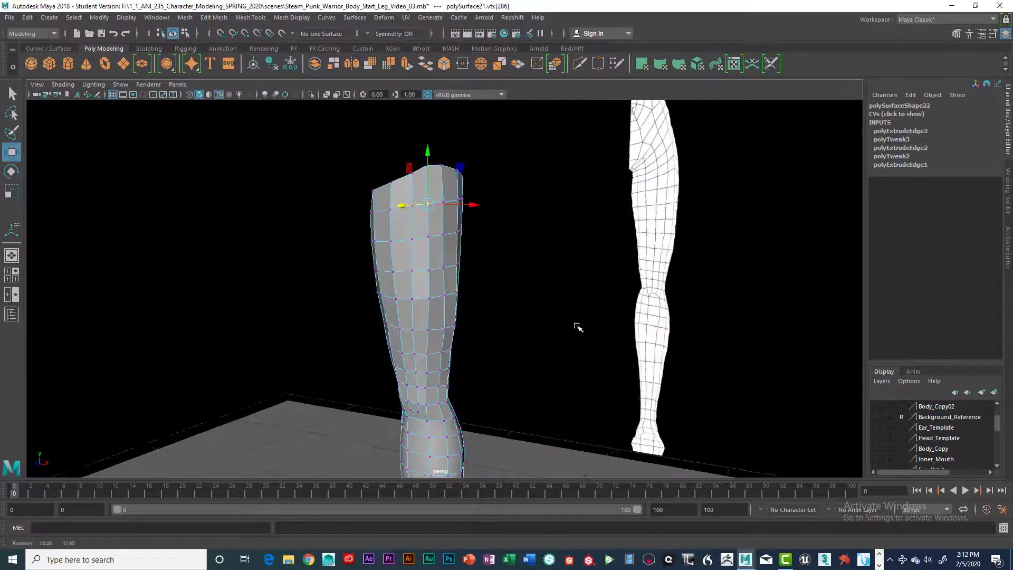
Compare the leg mesh with the front and side references from several perspective angles and check its outline from above
{"action": "mouse_move", "coordinate": [578, 325]}
{"action": "left_mouse_down", "text": "alt"}
{"action": "mouse_move", "coordinate": [615, 343]}
{"action": "mouse_move", "coordinate": [577, 344]}
{"action": "left_mouse_up", "text": "alt"}
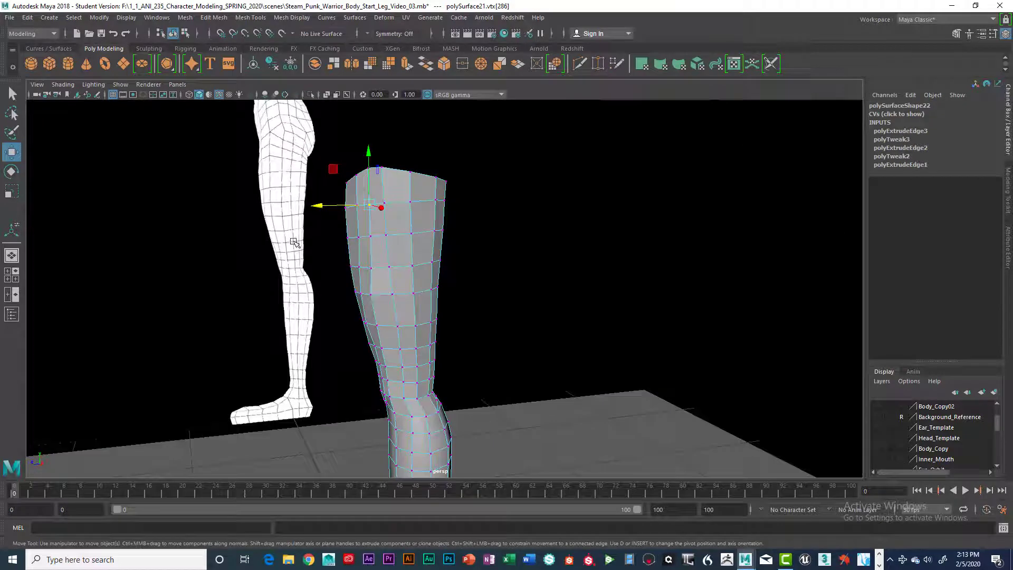
{"action": "left_click_drag", "start_coordinate": [495, 341], "coordinate": [438, 299], "text": "alt"}
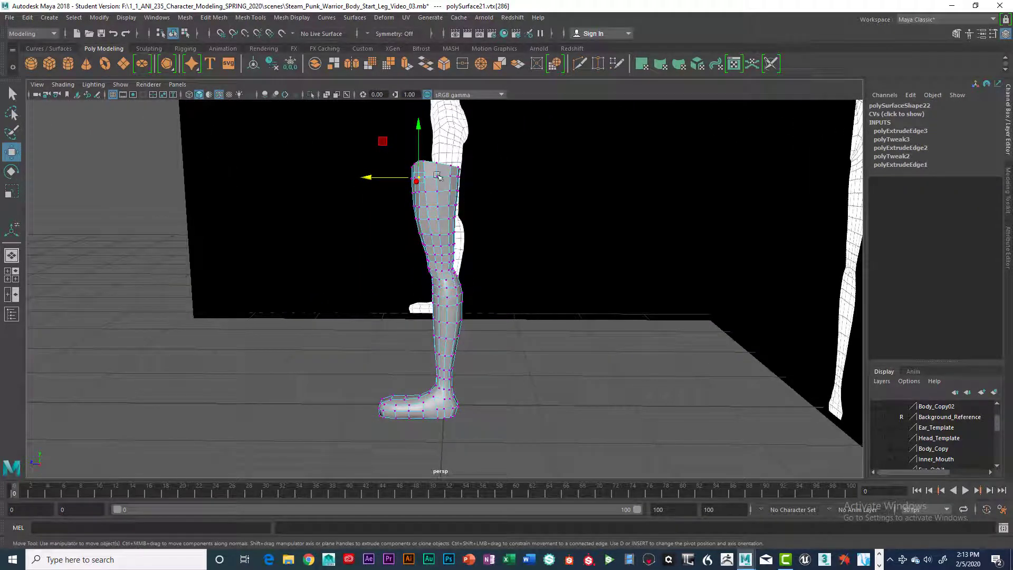
{"action": "left_click_drag", "start_coordinate": [441, 223], "coordinate": [491, 278], "text": "alt"}
{"action": "key", "text": "space"}
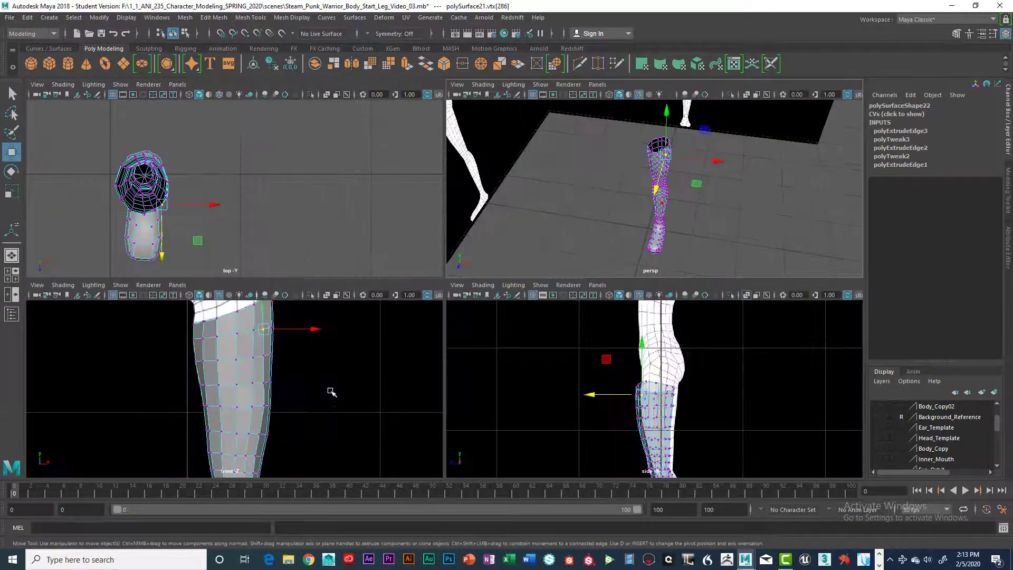
{"action": "key", "text": "space"}
{"action": "key", "text": "space"}
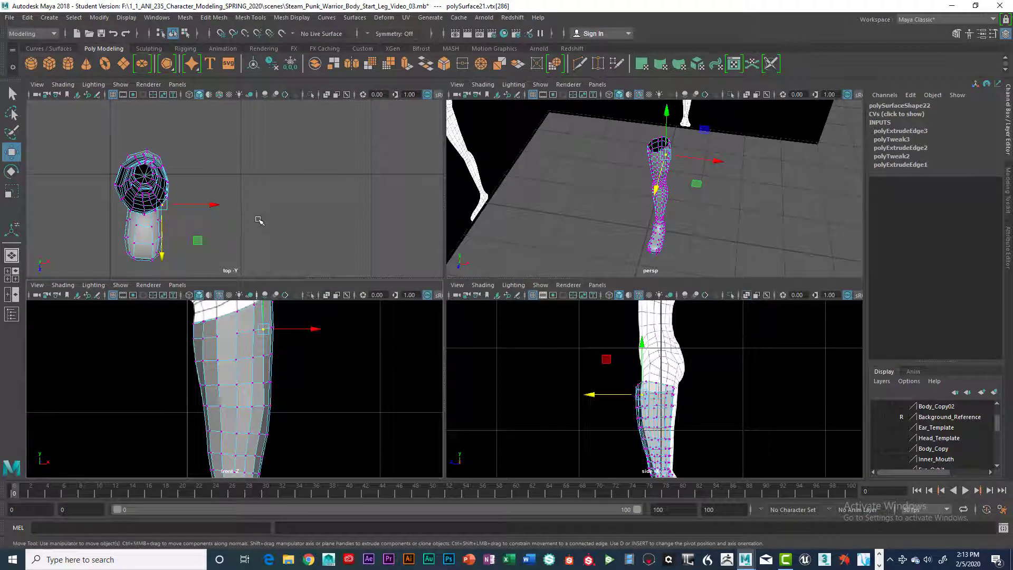
{"action": "scroll", "coordinate": [259, 221], "scroll_direction": "up", "scroll_amount": 2}
{"action": "middle_click_drag", "start_coordinate": [256, 241], "coordinate": [338, 204], "text": "alt"}
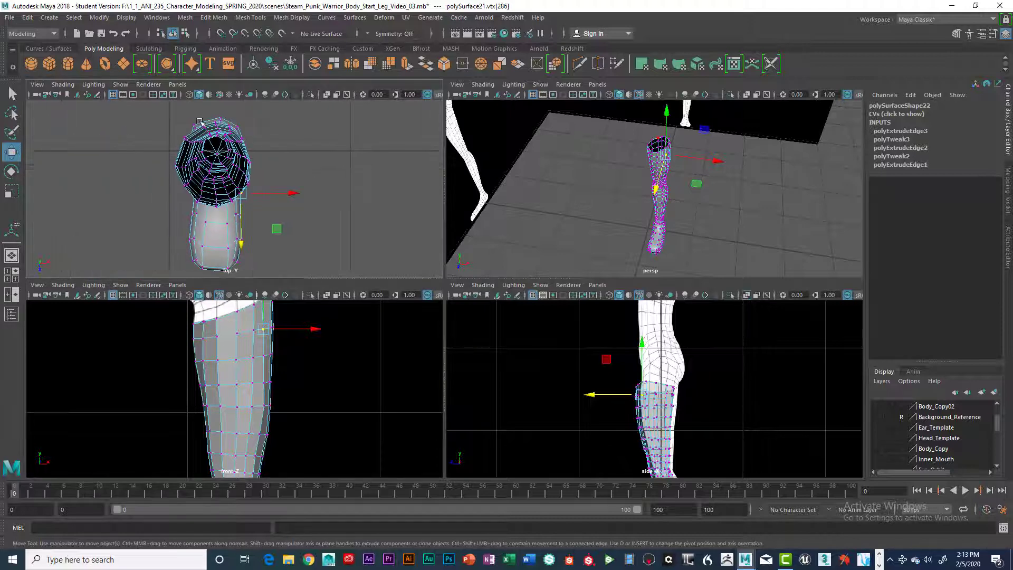
{"action": "mouse_move", "coordinate": [240, 165]}
{"action": "middle_mouse_down", "text": "alt"}
{"action": "mouse_move", "coordinate": [244, 149]}
{"action": "mouse_move", "coordinate": [247, 166]}
{"action": "middle_mouse_up", "text": "alt"}
{"action": "scroll", "coordinate": [224, 150], "scroll_direction": "down", "scroll_amount": 2}
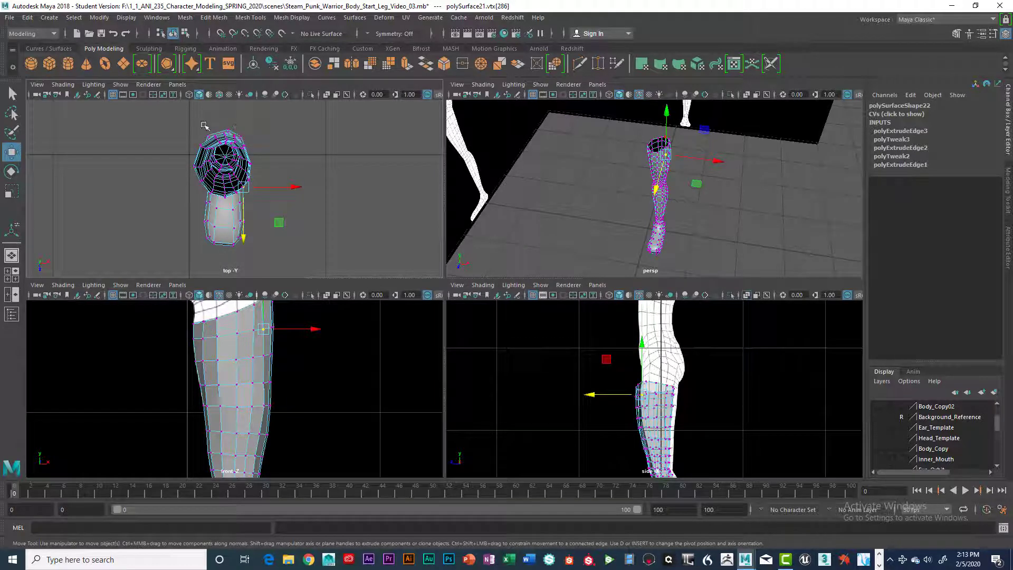
Select the outer half of the leg's vertices from above, isolate them in the side view to examine the ring flow, and end the isolation
{"action": "left_click_drag", "start_coordinate": [223, 111], "coordinate": [276, 269]}
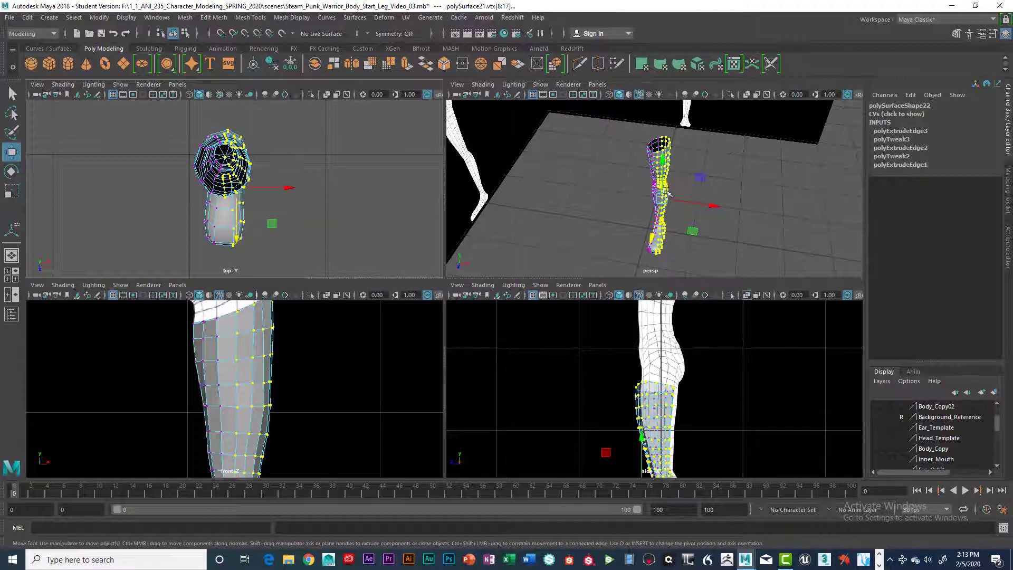
{"action": "mouse_move", "coordinate": [706, 369]}
{"action": "middle_mouse_down", "text": "alt"}
{"action": "mouse_move", "coordinate": [699, 324]}
{"action": "mouse_move", "coordinate": [704, 353]}
{"action": "middle_mouse_up", "text": "alt"}
{"action": "scroll", "coordinate": [705, 354], "scroll_direction": "down", "scroll_amount": 1}
{"action": "scroll", "coordinate": [706, 355], "scroll_direction": "down", "scroll_amount": 4}
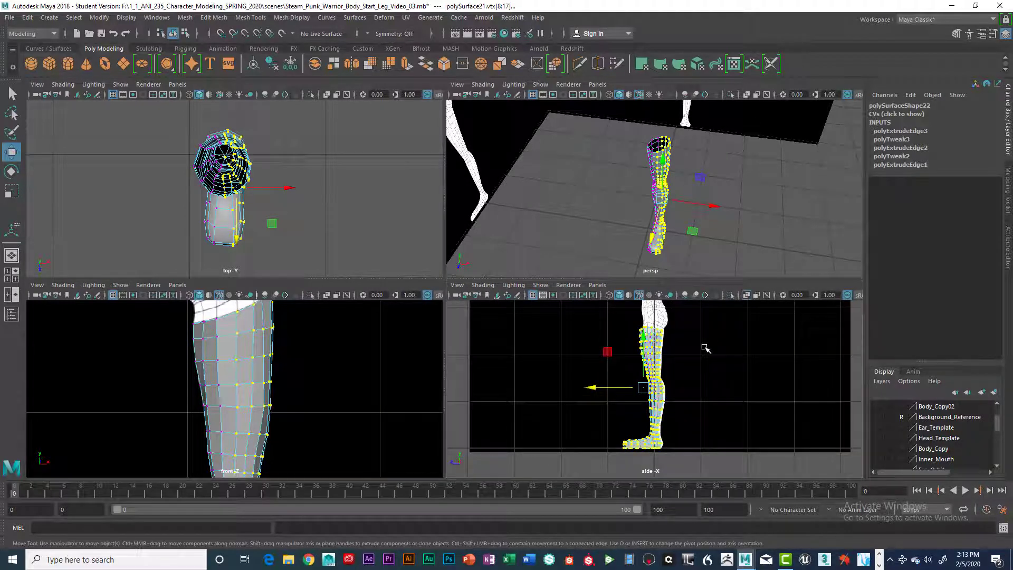
{"action": "key", "text": "ctrl+1"}
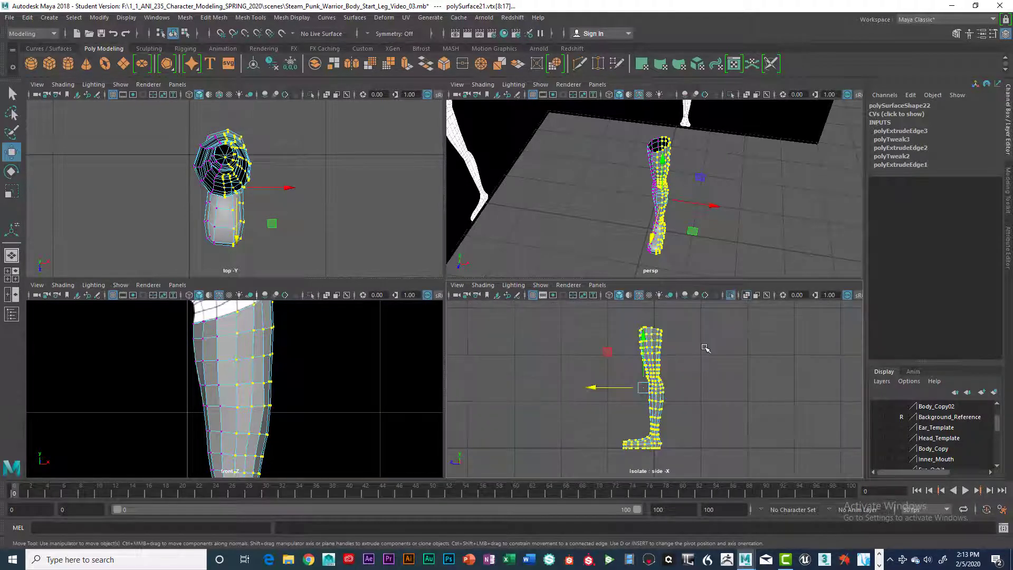
{"action": "scroll", "coordinate": [706, 349], "scroll_direction": "up", "scroll_amount": 8}
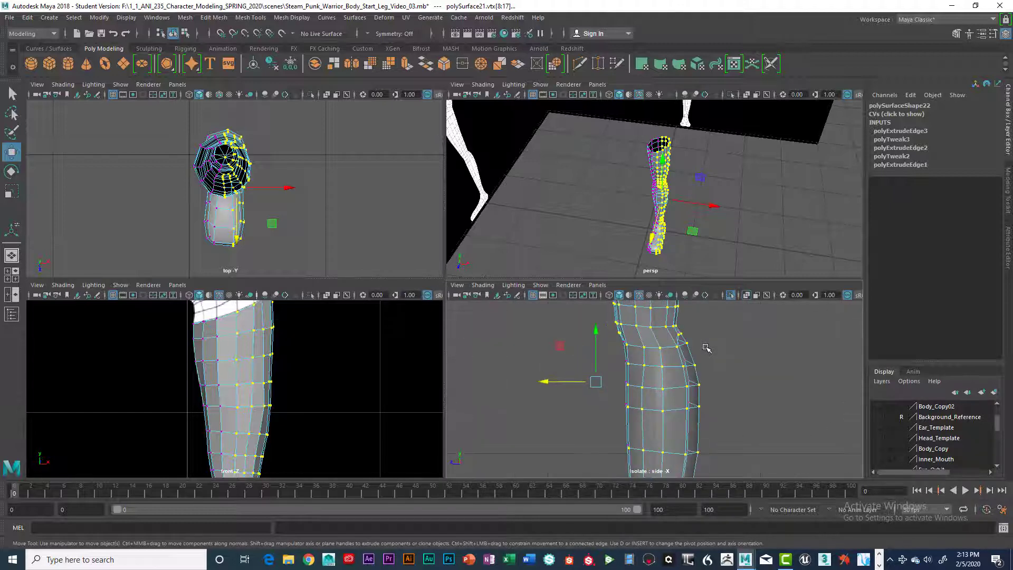
{"action": "scroll", "coordinate": [705, 348], "scroll_direction": "down", "scroll_amount": 6}
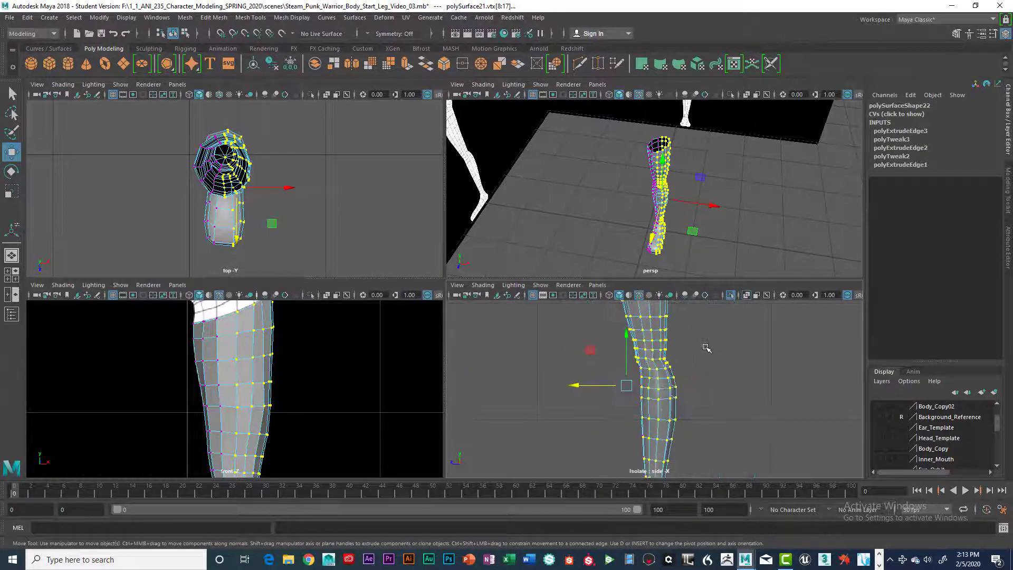
{"action": "key", "text": "space"}
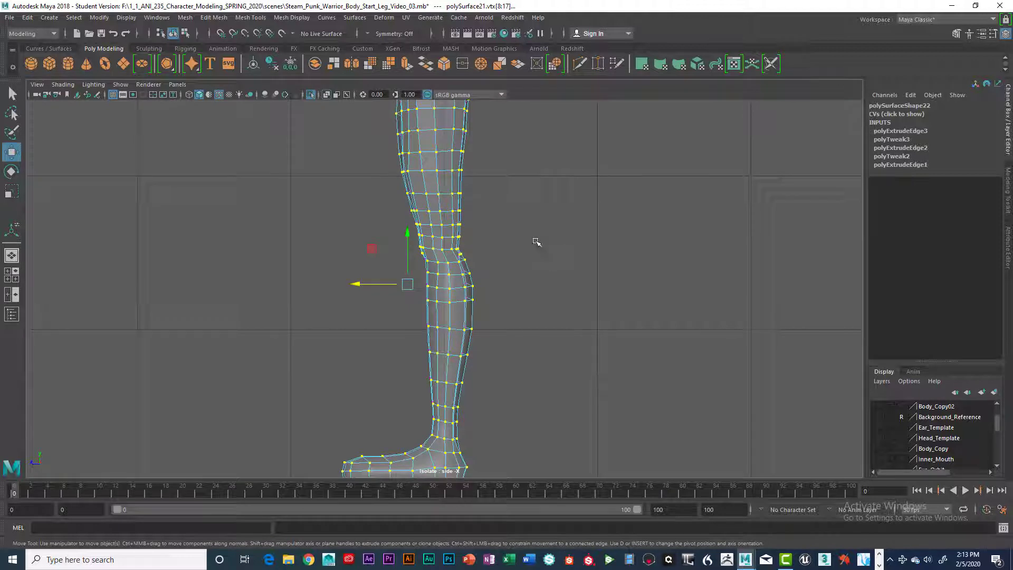
{"action": "scroll", "coordinate": [548, 310], "scroll_direction": "up", "scroll_amount": 8}
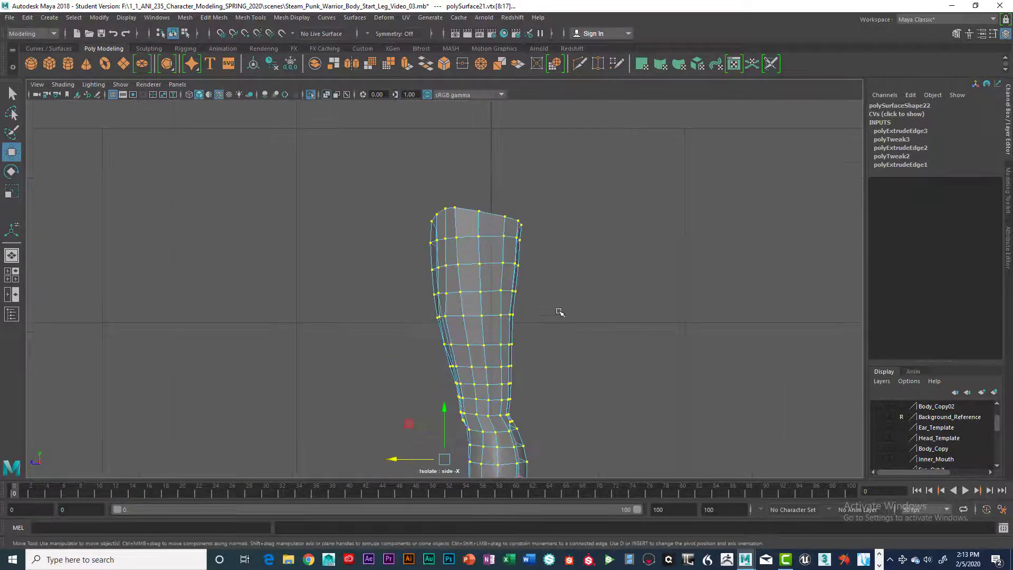
{"action": "scroll", "coordinate": [474, 317], "scroll_direction": "up", "scroll_amount": 2}
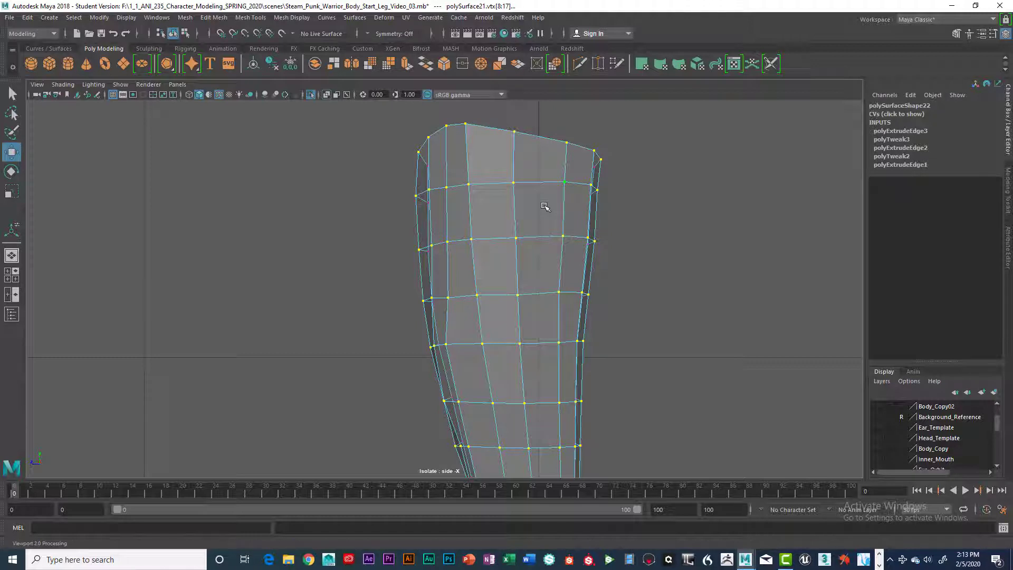
{"action": "key", "text": "ctrl+1"}
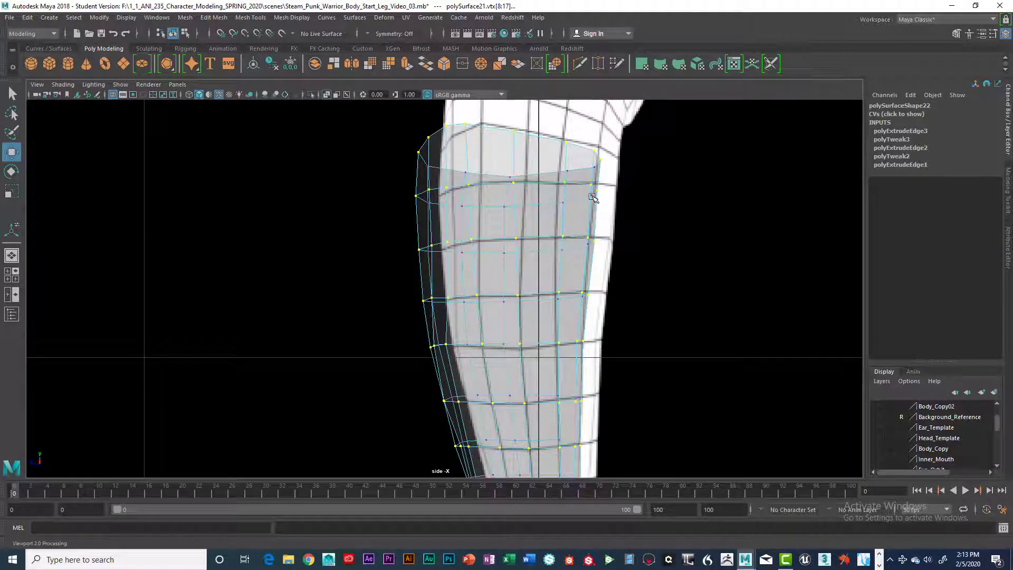
Return the leg mesh to Object Mode and set its Translate Z to 0 to realign it with the side reference
{"action": "right_click", "coordinate": [518, 243]}
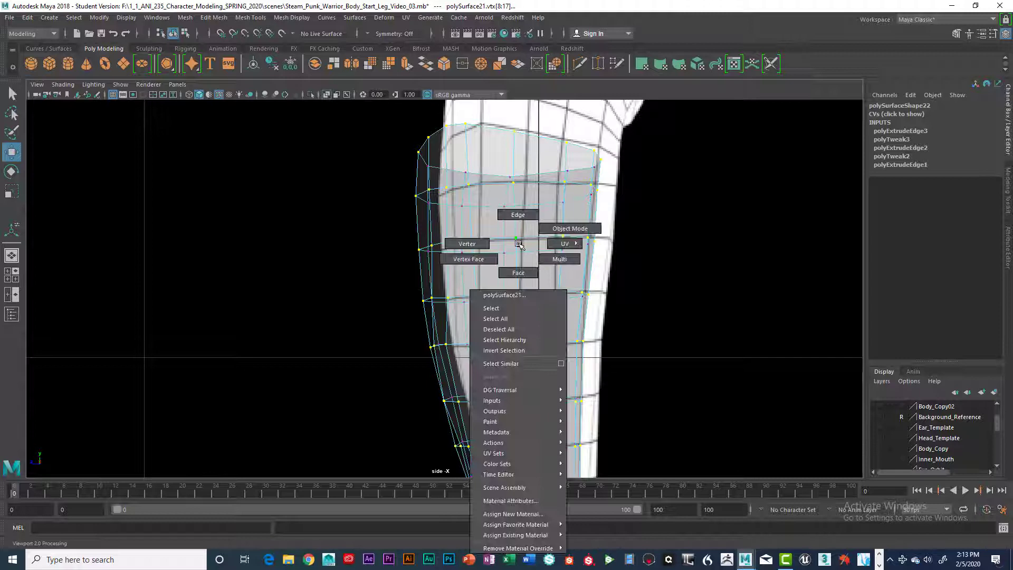
{"action": "left_click", "coordinate": [515, 302]}
{"action": "double_click", "coordinate": [980, 131]}
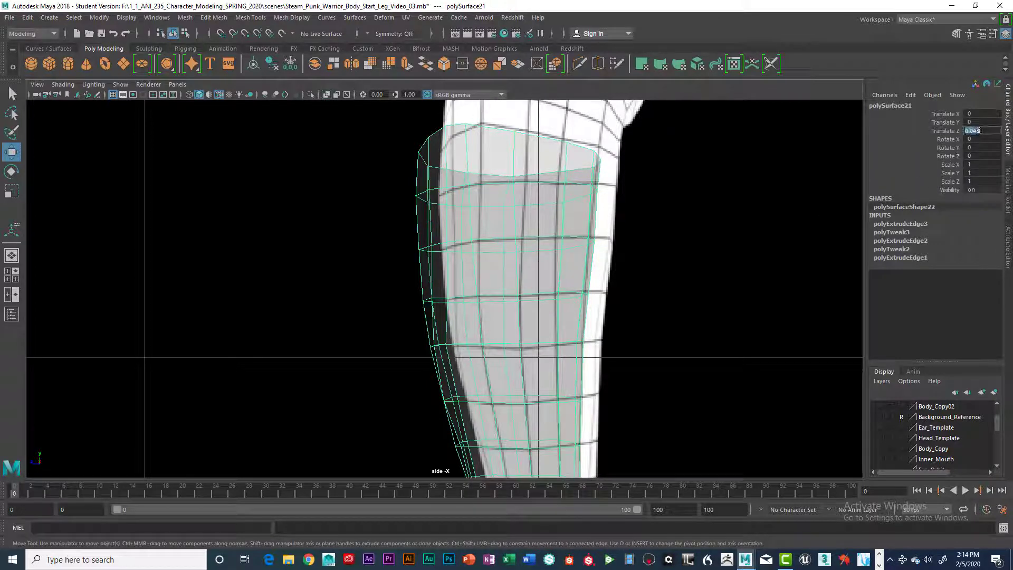
{"action": "type", "text": "0"}
{"action": "key", "text": "Return"}
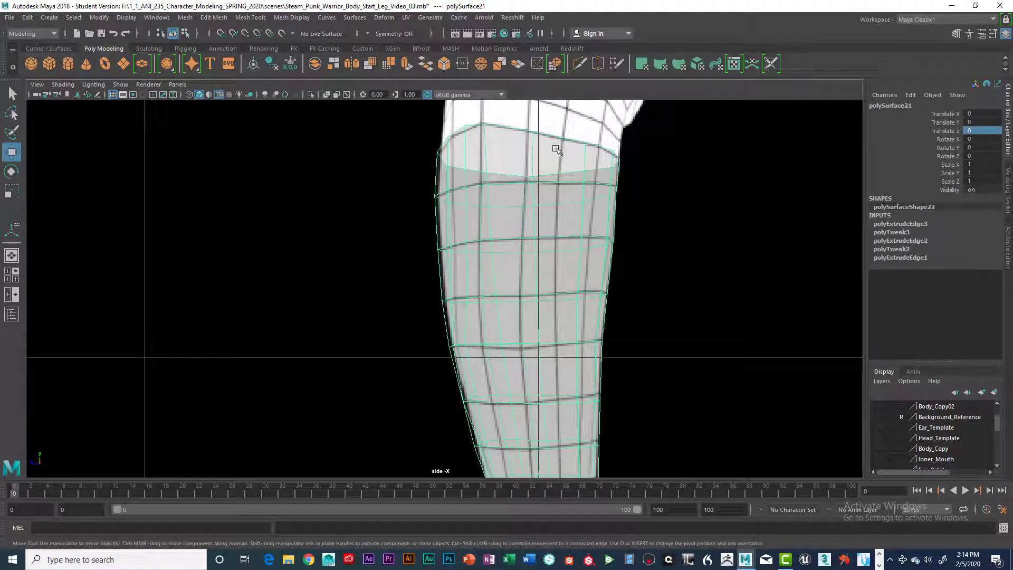
{"action": "key", "text": "space"}
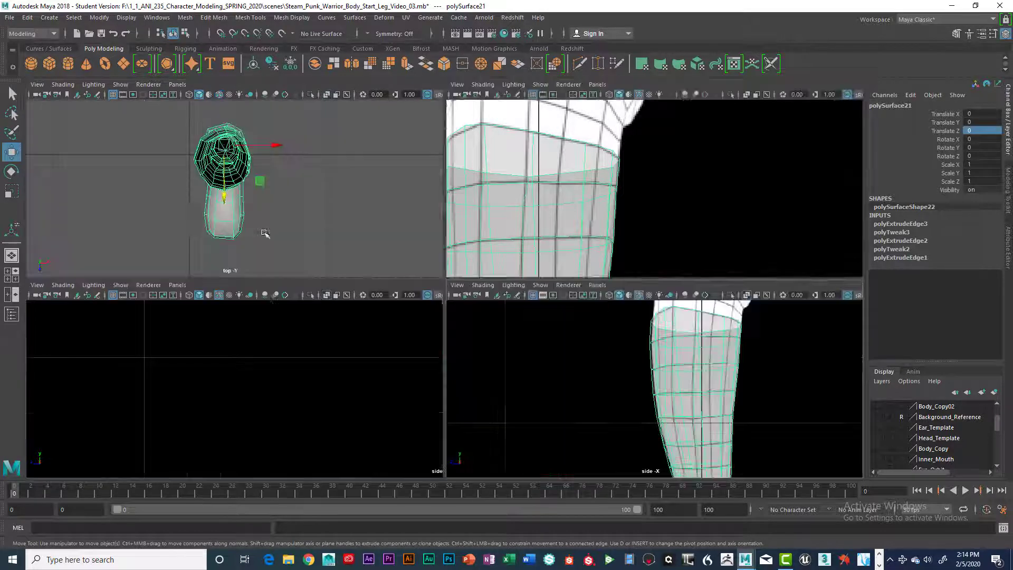
Toggle the Background_Reference layer on and off to check its images against the leg, and look through the layer list
{"action": "scroll", "coordinate": [233, 187], "scroll_direction": "up", "scroll_amount": 3}
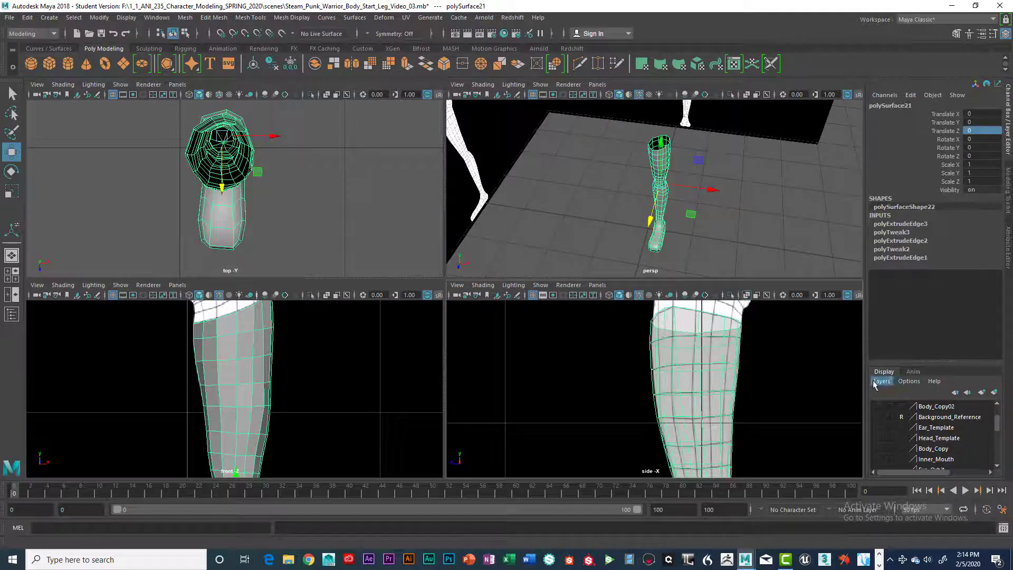
{"action": "left_click", "coordinate": [877, 417]}
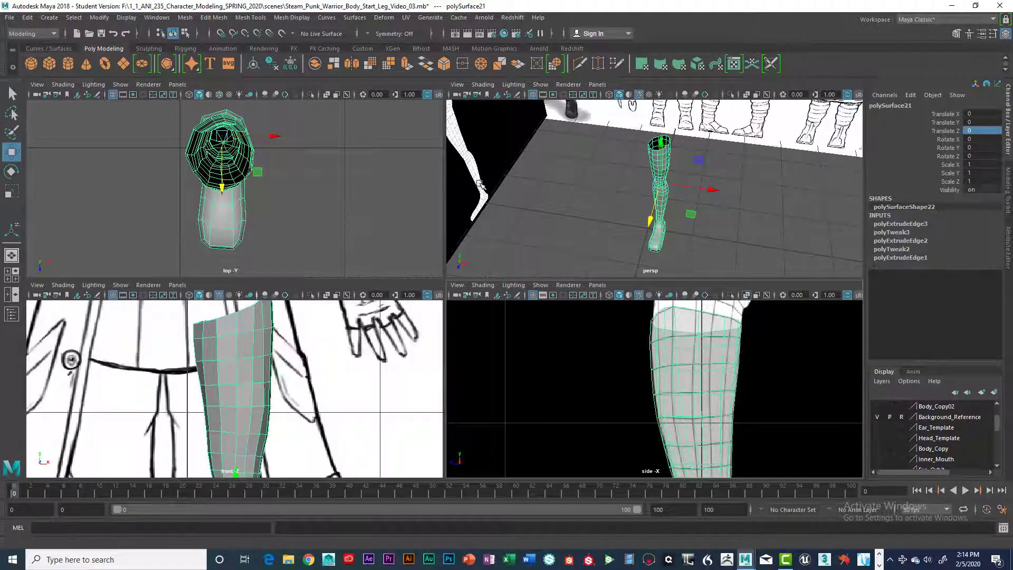
{"action": "left_click", "coordinate": [496, 171]}
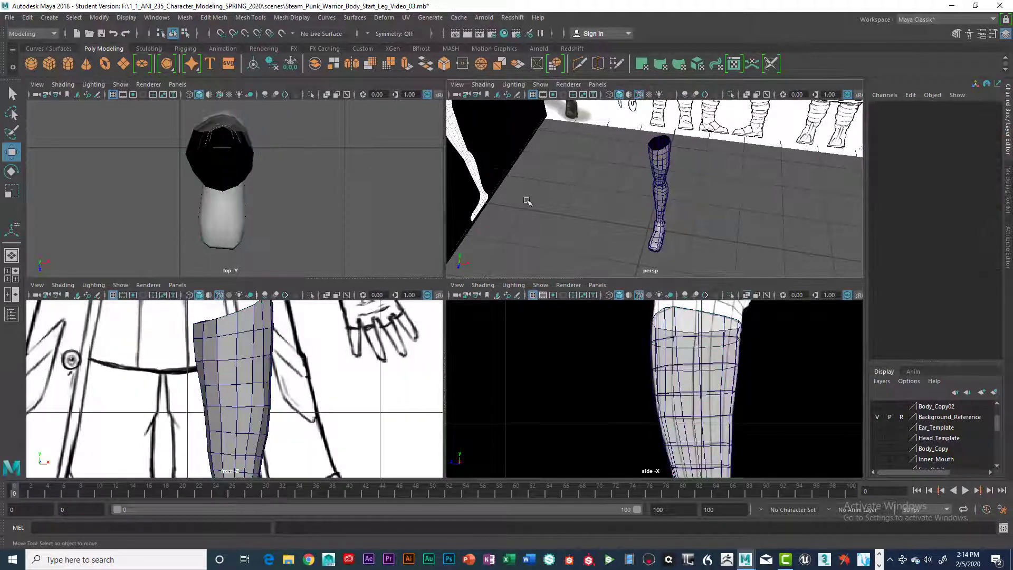
{"action": "left_click", "coordinate": [877, 417]}
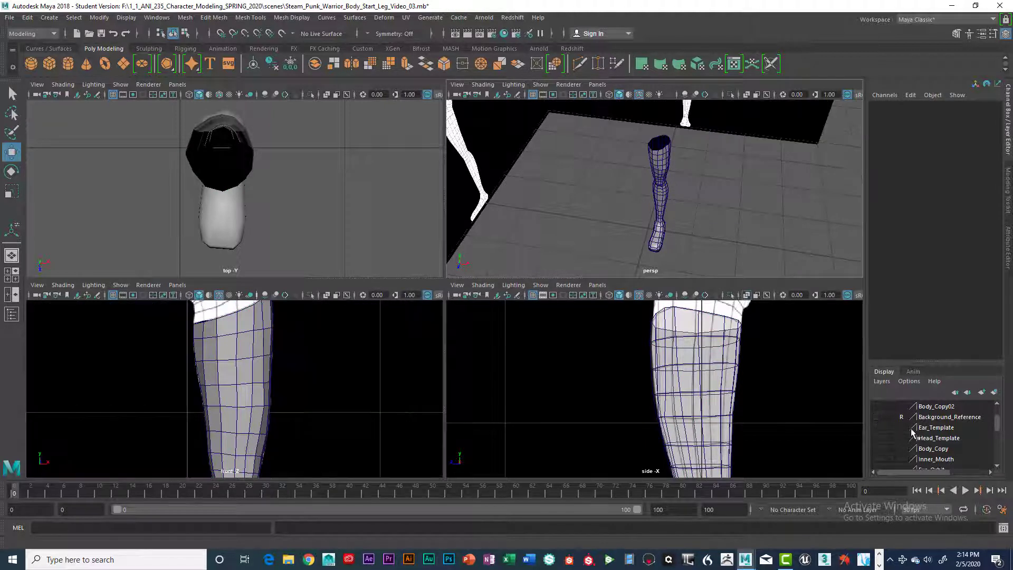
{"action": "scroll", "coordinate": [940, 422], "scroll_direction": "down", "scroll_amount": 1}
{"action": "scroll", "coordinate": [941, 423], "scroll_direction": "up", "scroll_amount": 2}
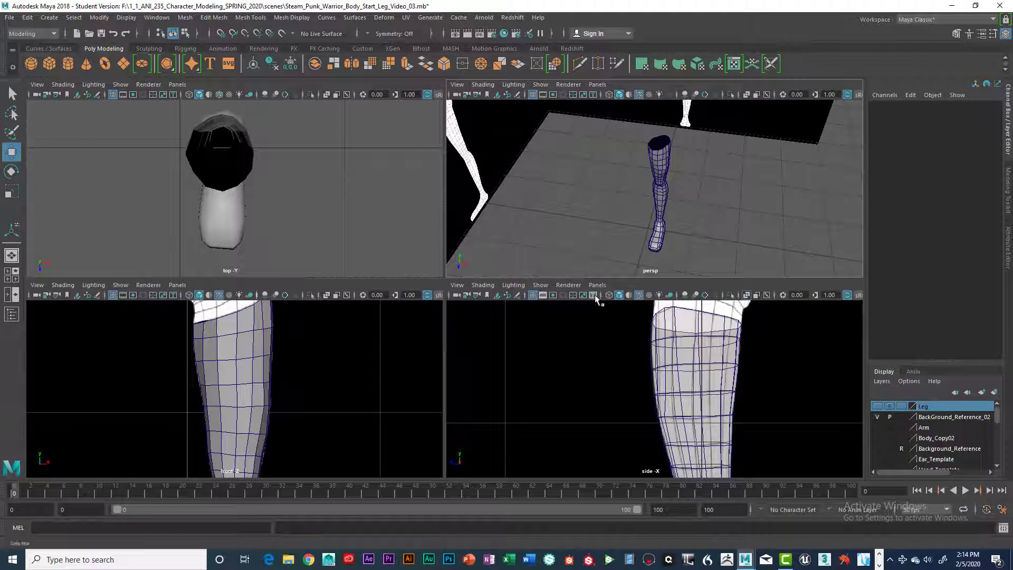
Put the leg mesh in vertex mode and select the vertices of its outer half from above
{"action": "left_click", "coordinate": [495, 153]}
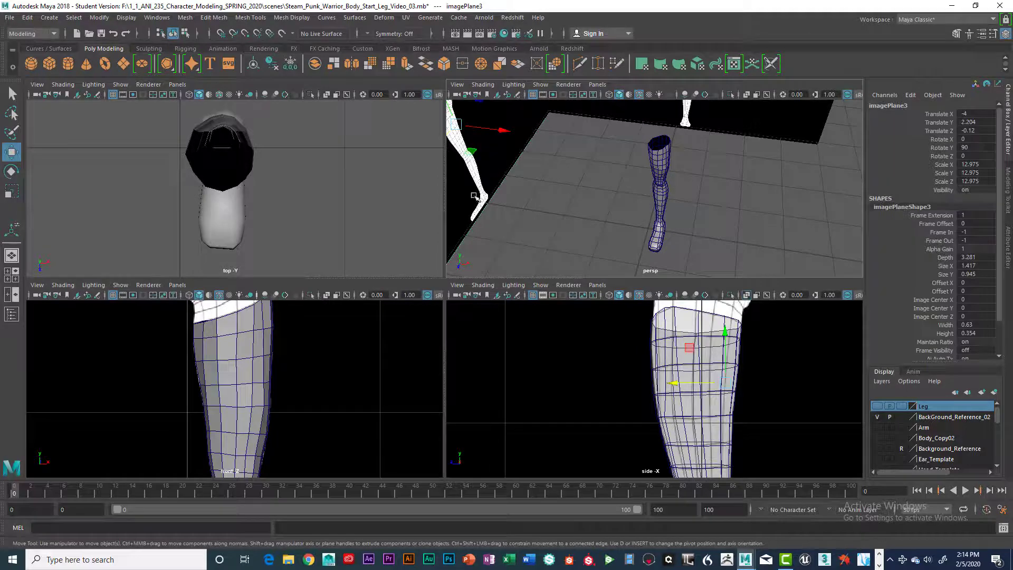
{"action": "left_click", "coordinate": [244, 173]}
{"action": "left_click", "coordinate": [508, 161]}
{"action": "right_click", "coordinate": [243, 152], "text": "shift"}
{"action": "right_click_drag", "start_coordinate": [234, 144], "coordinate": [242, 193], "text": "shift"}
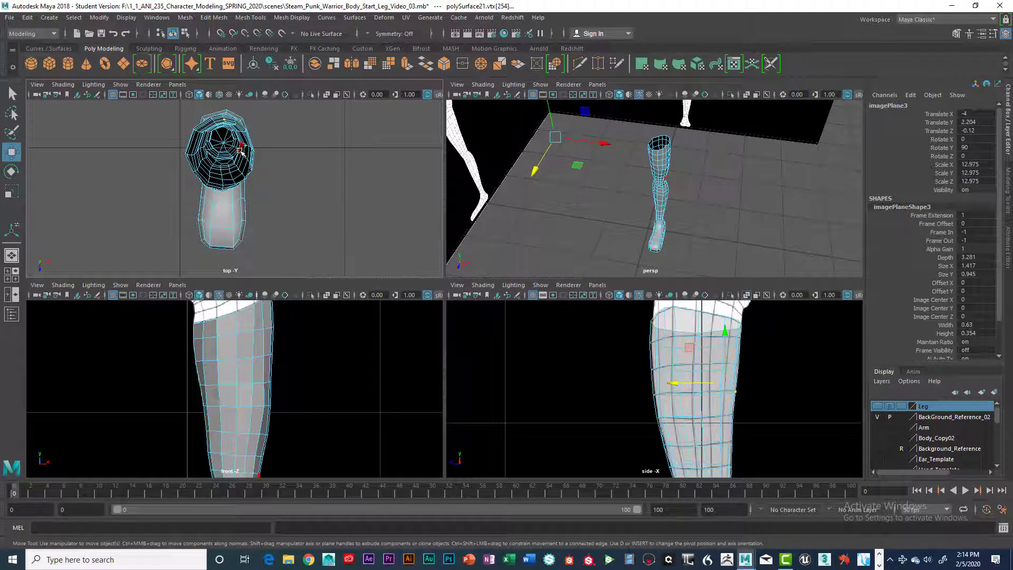
{"action": "right_click_drag", "start_coordinate": [241, 148], "coordinate": [242, 150], "text": "shift"}
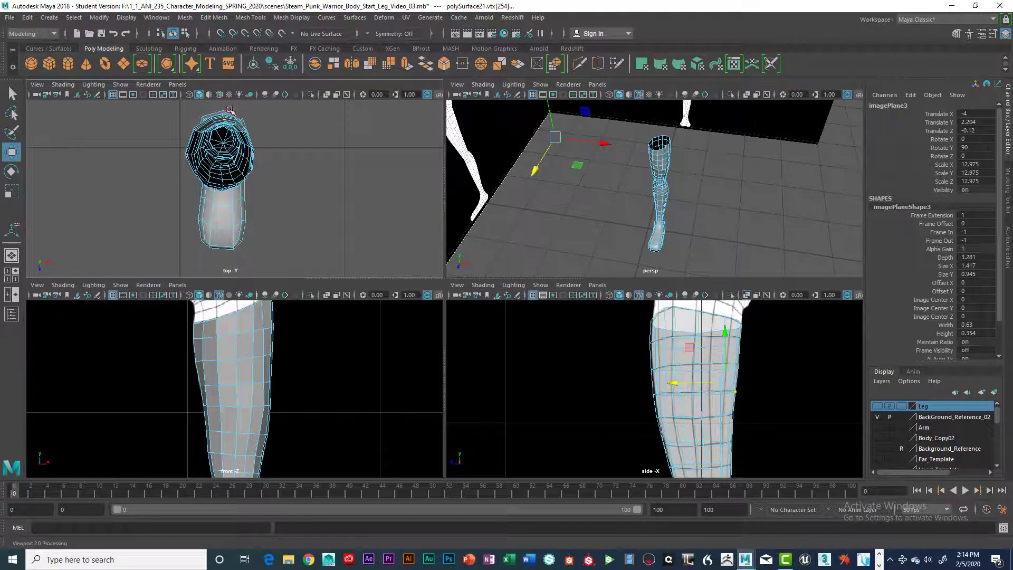
{"action": "left_click_drag", "start_coordinate": [218, 106], "coordinate": [289, 260]}
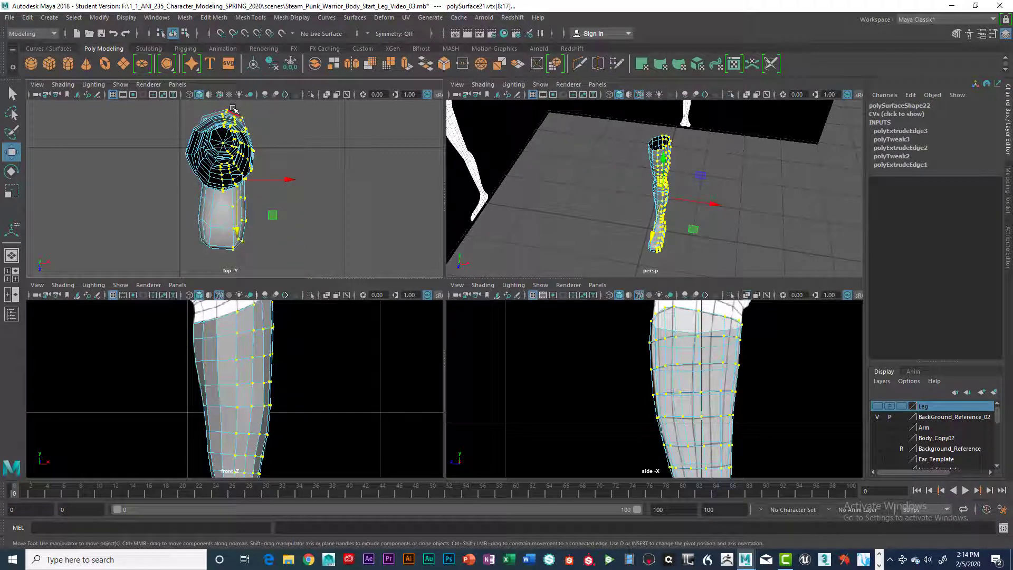
{"action": "left_click_drag", "start_coordinate": [231, 107], "coordinate": [277, 262]}
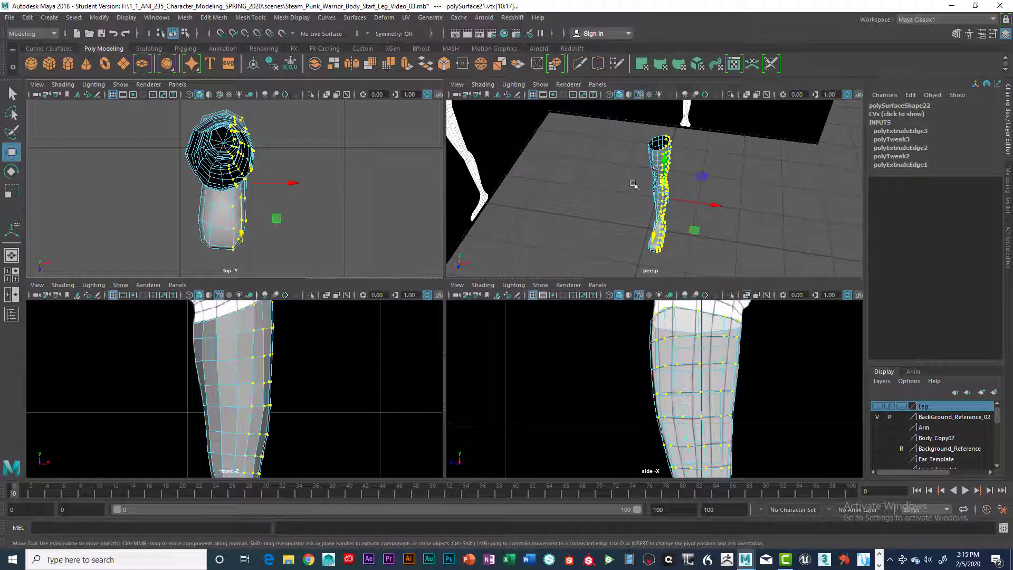
Add the side reference image plane to the vertex selection and isolate both in an enlarged side view
{"action": "left_click_drag", "start_coordinate": [703, 193], "coordinate": [598, 188], "text": "alt"}
{"action": "left_click", "coordinate": [566, 176]}
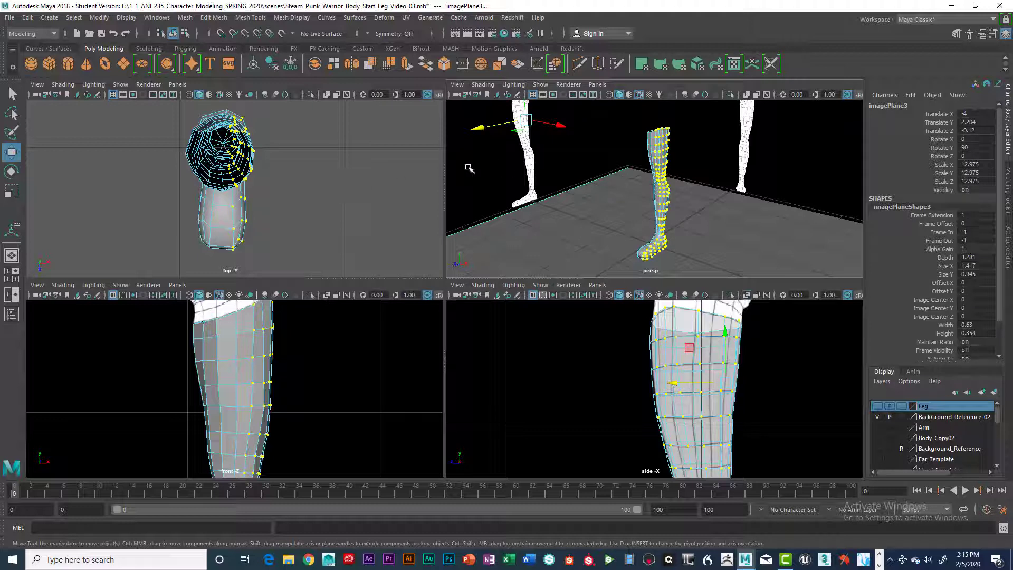
{"action": "key", "text": "ctrl+1"}
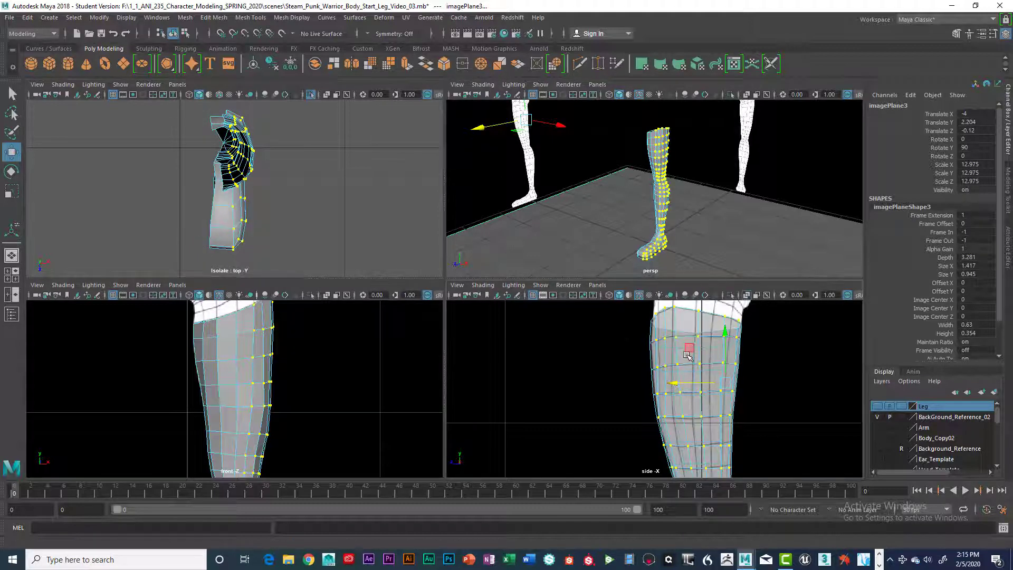
{"action": "key", "text": "ctrl+1"}
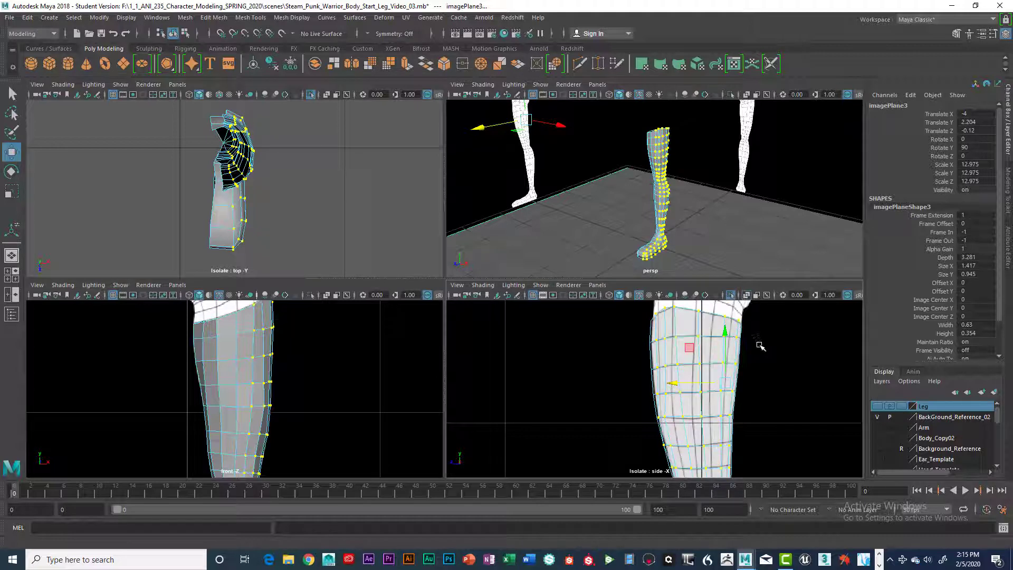
{"action": "key", "text": "space"}
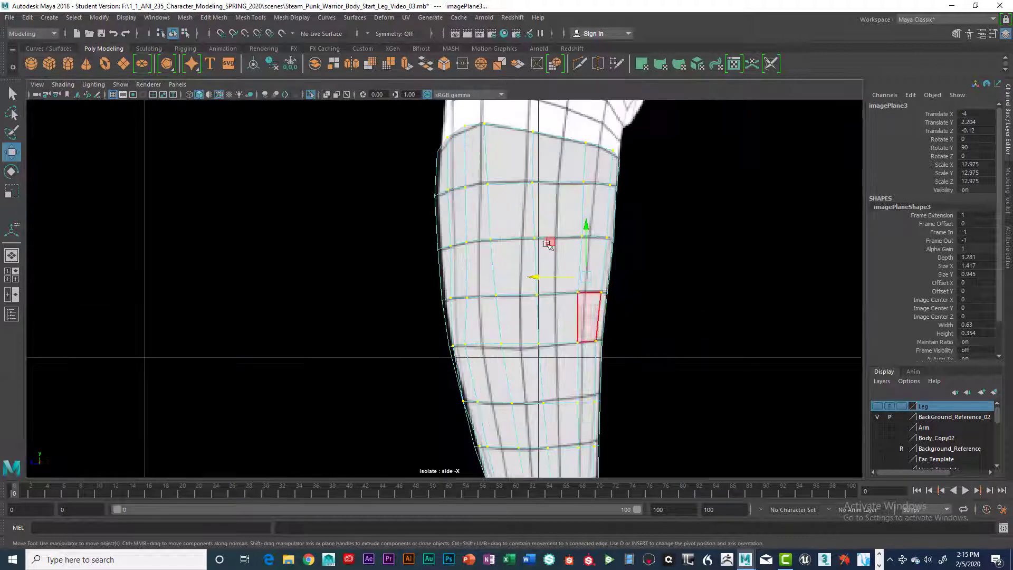
Shift the middle column of vertices on the thigh's top six rings backward onto the side reference's edge line
{"action": "right_click", "coordinate": [514, 127]}
{"action": "right_click_drag", "start_coordinate": [500, 133], "coordinate": [499, 133]}
{"action": "left_click", "coordinate": [534, 133]}
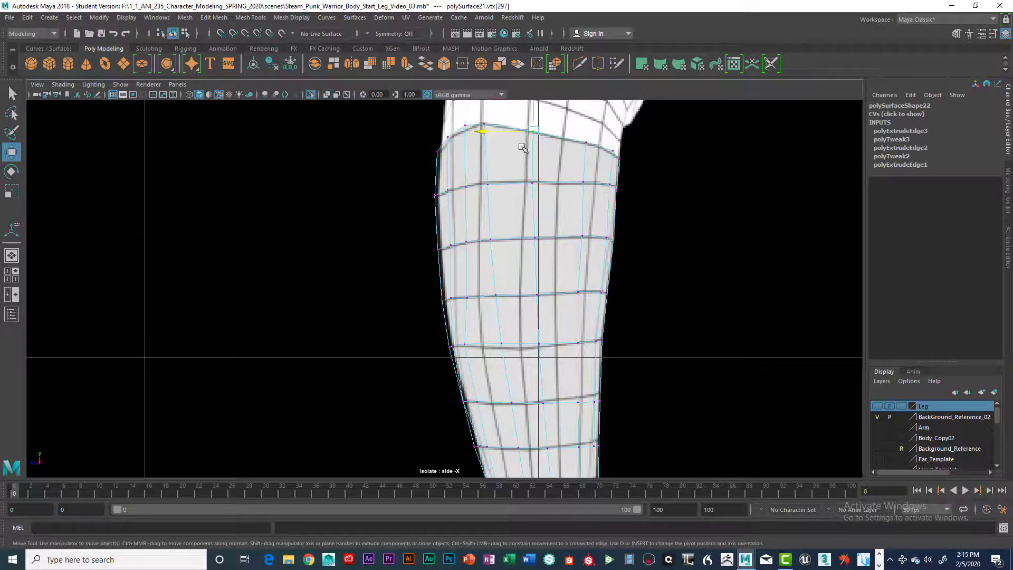
{"action": "middle_click_drag", "start_coordinate": [532, 189], "coordinate": [564, 231], "text": "alt"}
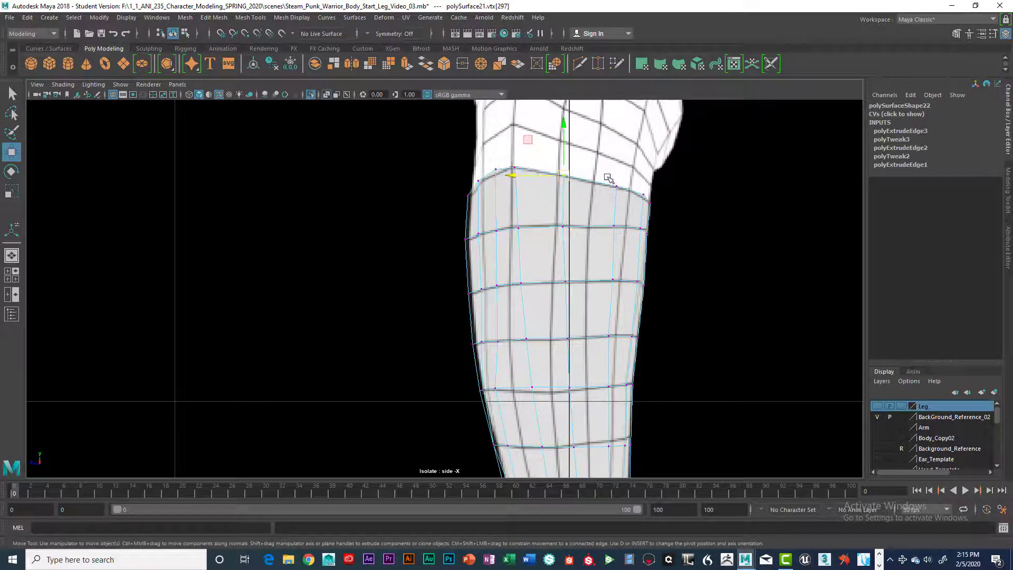
{"action": "left_click_drag", "start_coordinate": [564, 175], "coordinate": [594, 182]}
{"action": "left_click", "coordinate": [564, 227]}
{"action": "left_click_drag", "start_coordinate": [563, 227], "coordinate": [586, 229]}
{"action": "left_click", "coordinate": [565, 282]}
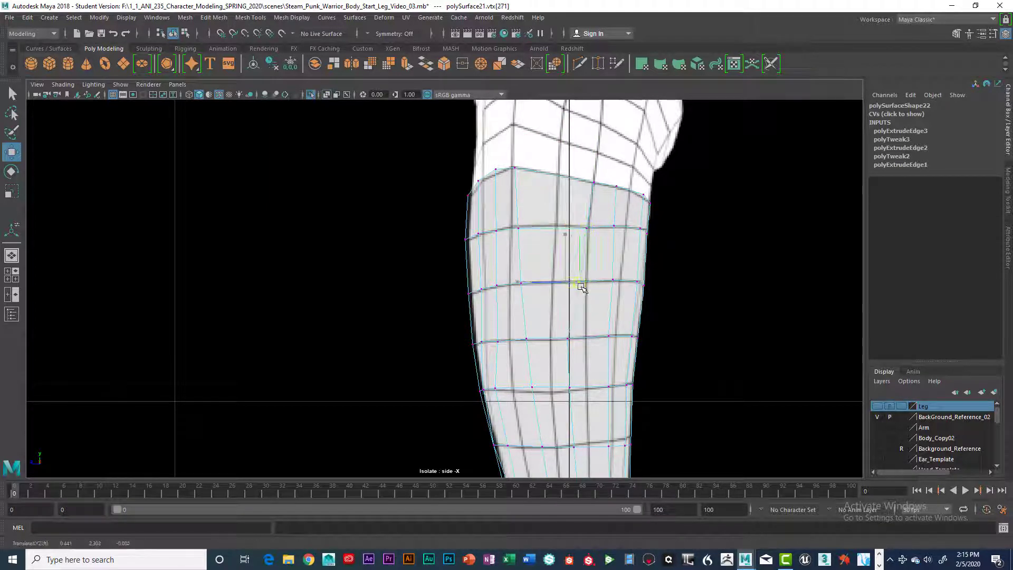
{"action": "left_click_drag", "start_coordinate": [566, 281], "coordinate": [585, 281]}
{"action": "left_click", "coordinate": [567, 338]}
{"action": "left_click_drag", "start_coordinate": [567, 338], "coordinate": [583, 338]}
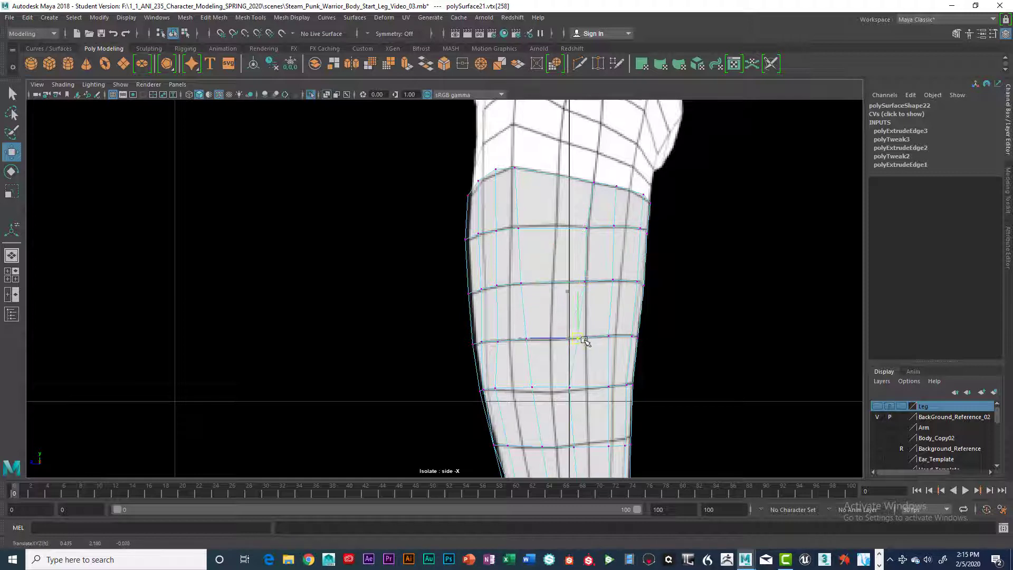
{"action": "left_click_drag", "start_coordinate": [568, 388], "coordinate": [587, 389]}
{"action": "left_click", "coordinate": [589, 443]}
{"action": "left_click_drag", "start_coordinate": [589, 443], "coordinate": [590, 442]}
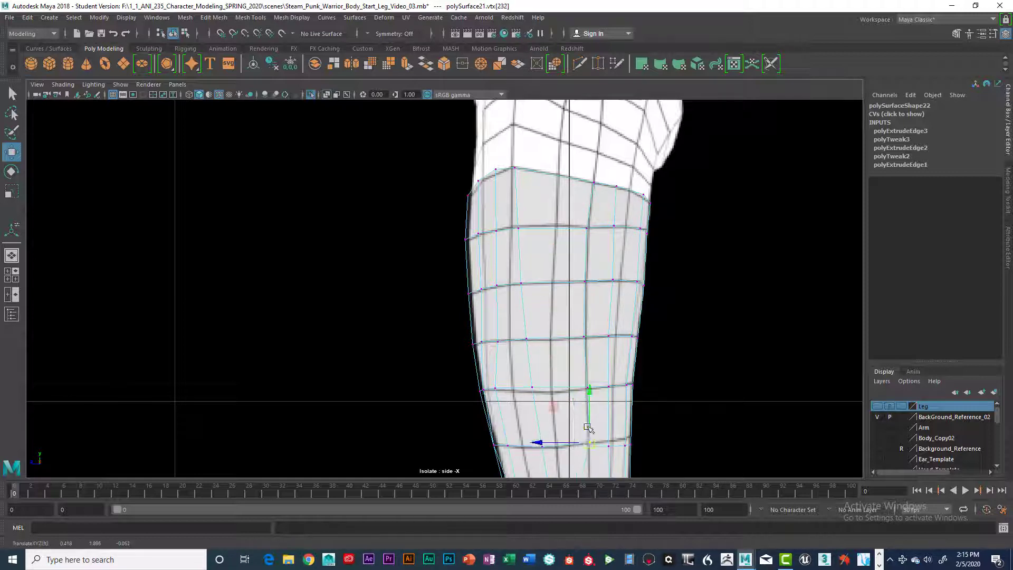
Align the same column's vertices on the lower thigh rings down toward the knee with the side reference's edge line
{"action": "middle_click_drag", "start_coordinate": [586, 369], "coordinate": [582, 208], "text": "alt"}
{"action": "left_click_drag", "start_coordinate": [569, 327], "coordinate": [575, 328]}
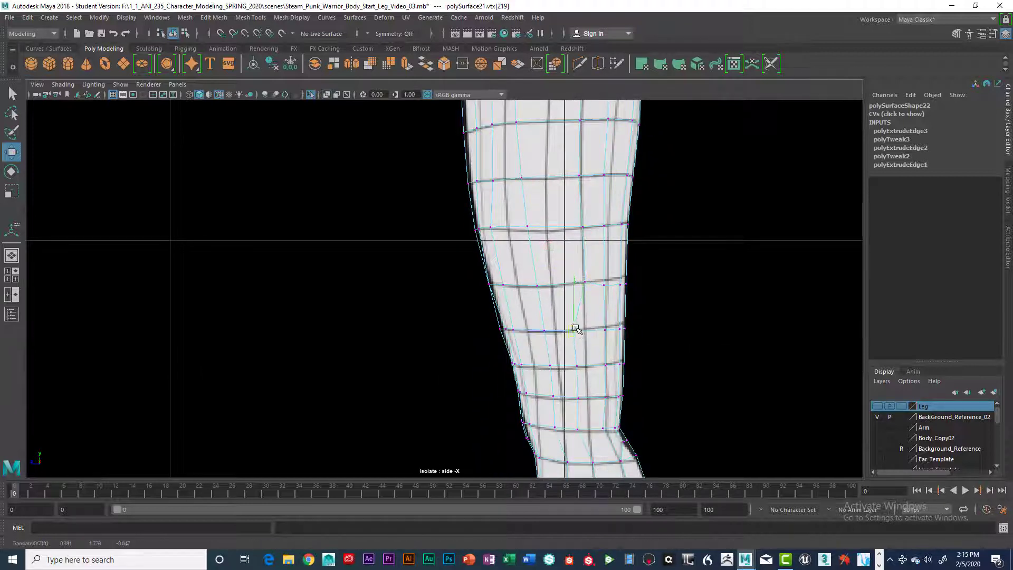
{"action": "left_click", "coordinate": [584, 365]}
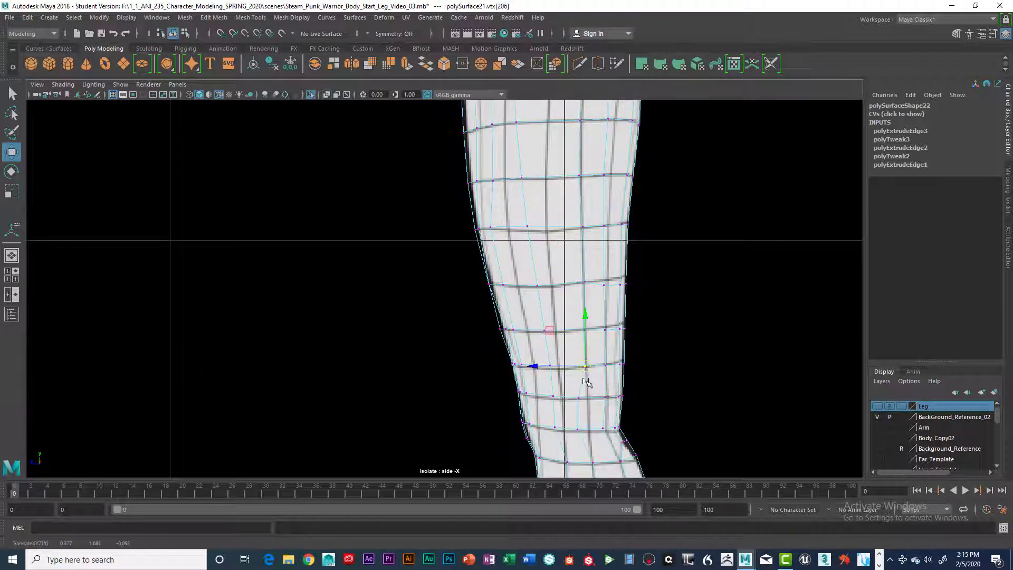
{"action": "left_click", "coordinate": [581, 399]}
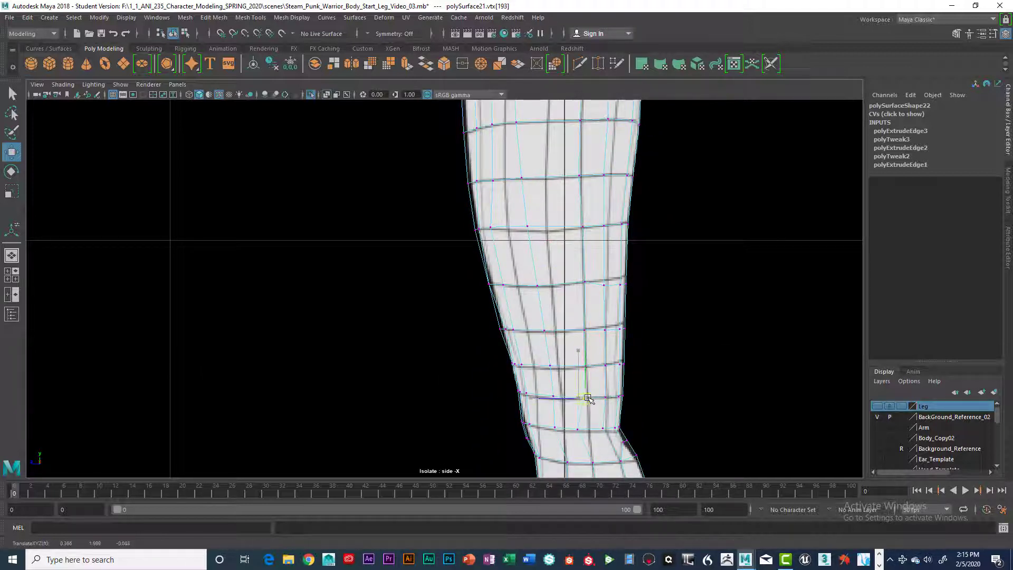
{"action": "left_click", "coordinate": [583, 429]}
Move the next column forward on the thigh's top four rings back onto the side reference's central edge line
{"action": "middle_click_drag", "start_coordinate": [562, 203], "coordinate": [564, 258], "text": "alt"}
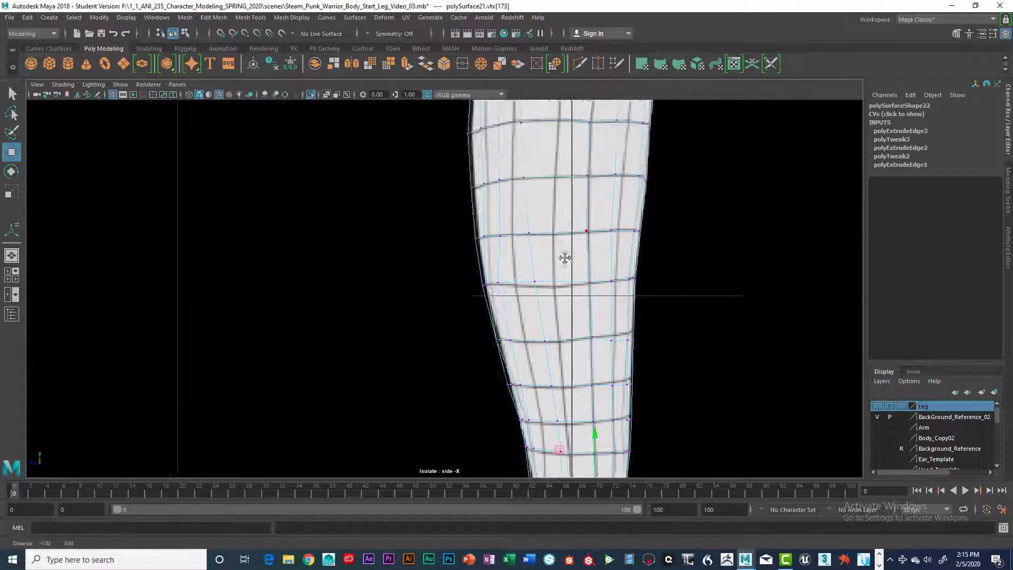
{"action": "left_click", "coordinate": [517, 218]}
{"action": "left_click_drag", "start_coordinate": [517, 218], "coordinate": [562, 223]}
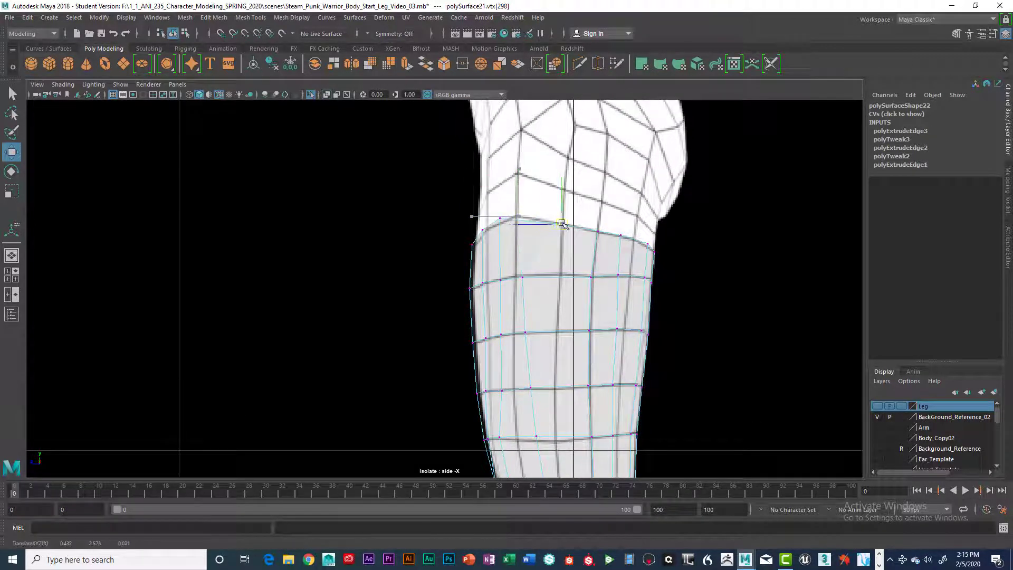
{"action": "left_click", "coordinate": [517, 278]}
{"action": "left_click_drag", "start_coordinate": [520, 278], "coordinate": [565, 279]}
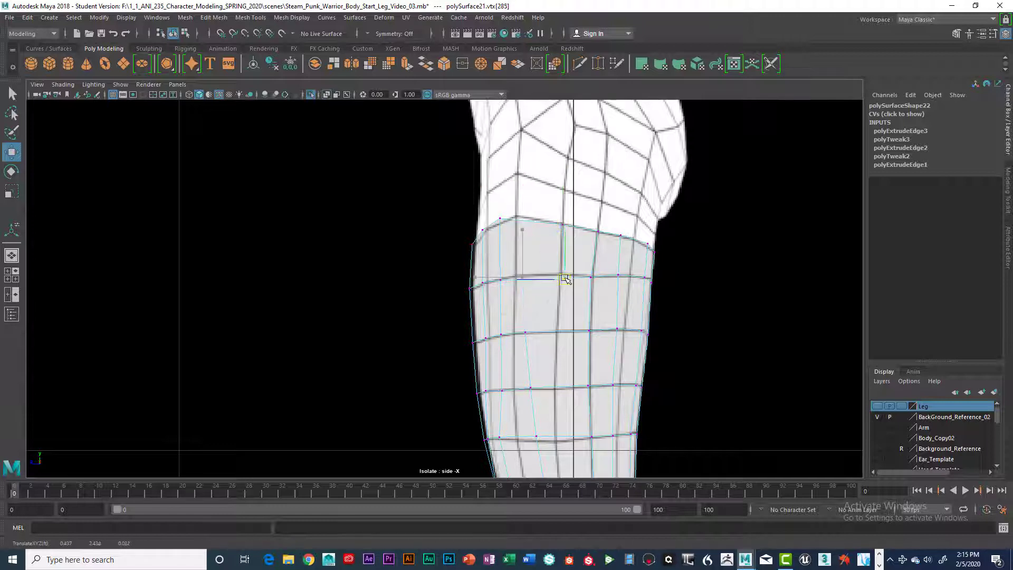
{"action": "left_click", "coordinate": [525, 332]}
{"action": "left_click_drag", "start_coordinate": [525, 333], "coordinate": [555, 331]}
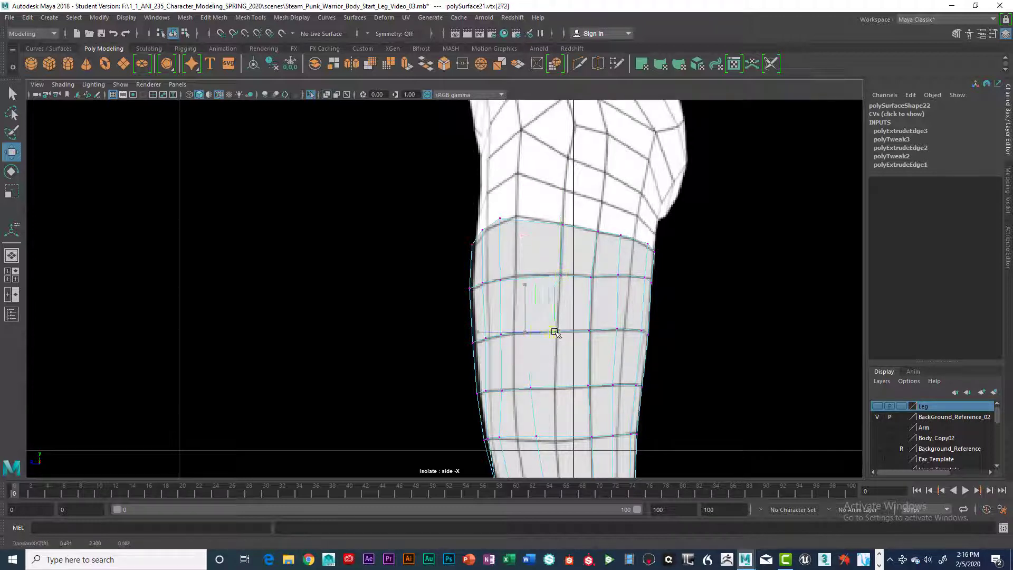
{"action": "left_click", "coordinate": [530, 386]}
{"action": "left_click_drag", "start_coordinate": [530, 387], "coordinate": [554, 387]}
Move that column's vertices on the fifth and sixth thigh rings onto the reference's central edge line
{"action": "middle_click_drag", "start_coordinate": [563, 338], "coordinate": [563, 244], "text": "alt"}
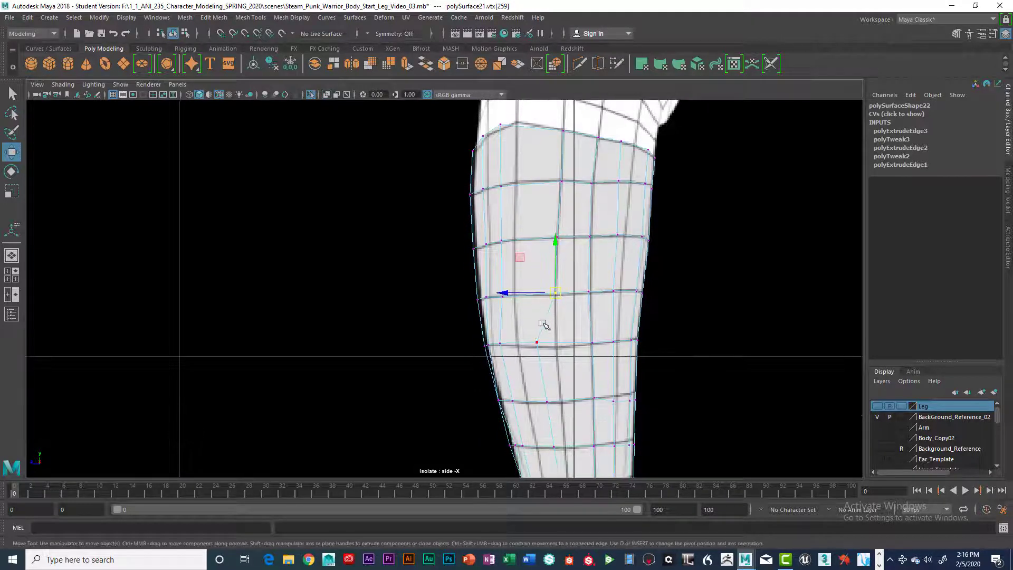
{"action": "left_click", "coordinate": [536, 344]}
{"action": "left_click_drag", "start_coordinate": [536, 344], "coordinate": [557, 347]}
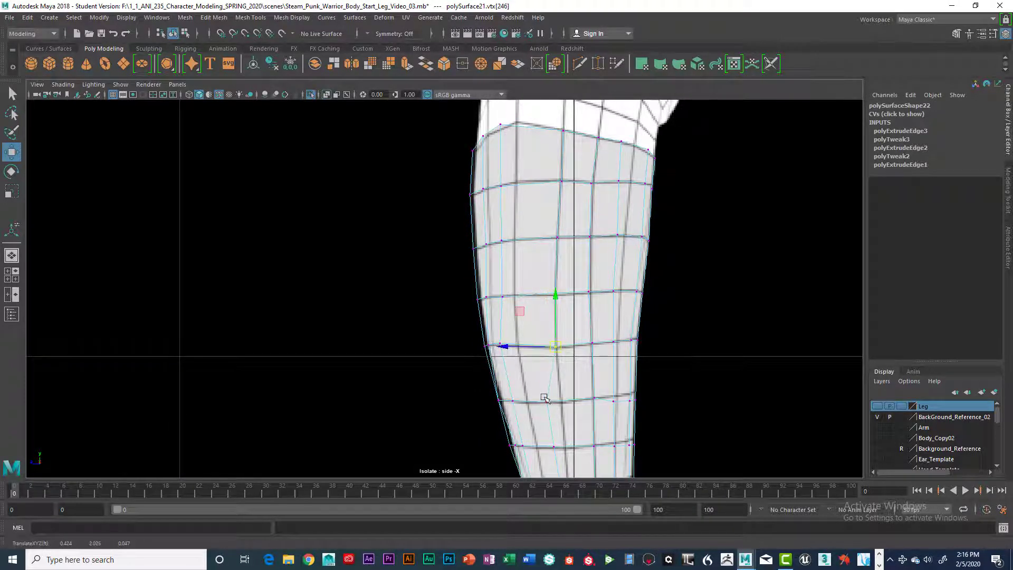
{"action": "left_click", "coordinate": [547, 401]}
{"action": "left_click_drag", "start_coordinate": [546, 402], "coordinate": [561, 400]}
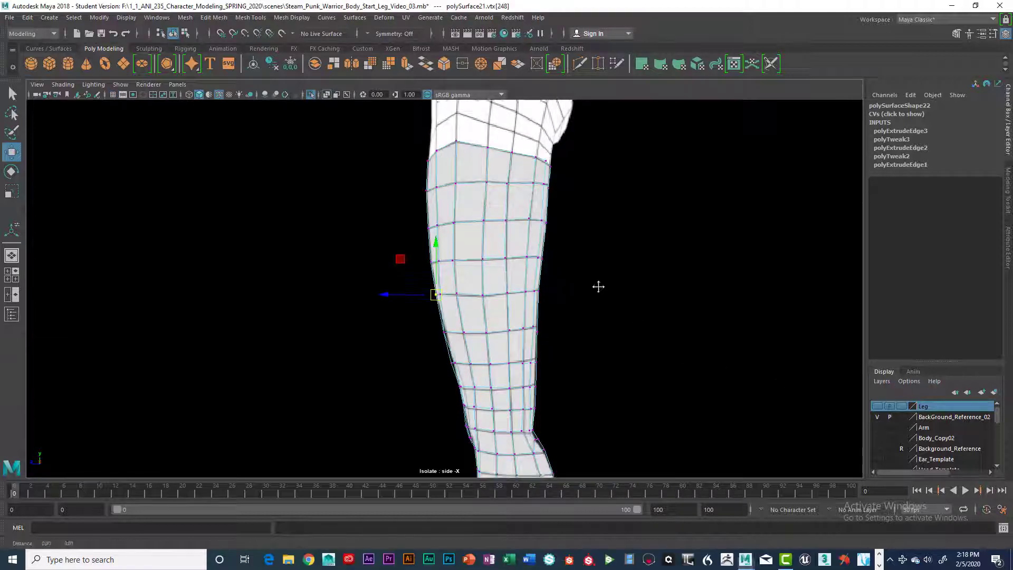
Lower the top ring's vertex beside the back of the thigh slightly to follow the side reference's edge
{"action": "scroll", "coordinate": [512, 249], "scroll_direction": "up", "scroll_amount": 3}
{"action": "middle_click_drag", "start_coordinate": [510, 259], "coordinate": [501, 296], "text": "alt"}
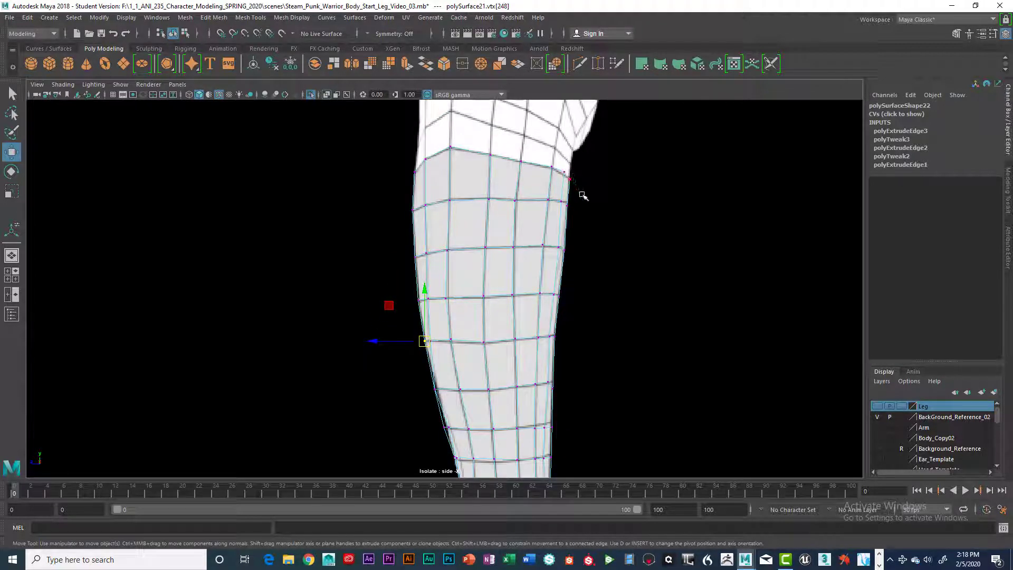
{"action": "key", "text": "F8"}
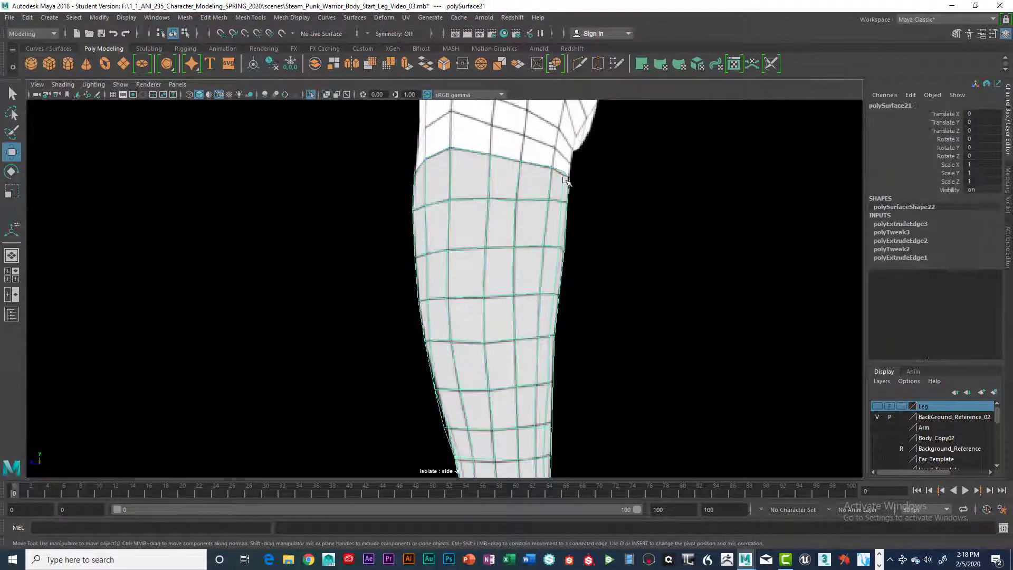
{"action": "right_click_drag", "start_coordinate": [565, 173], "coordinate": [509, 174]}
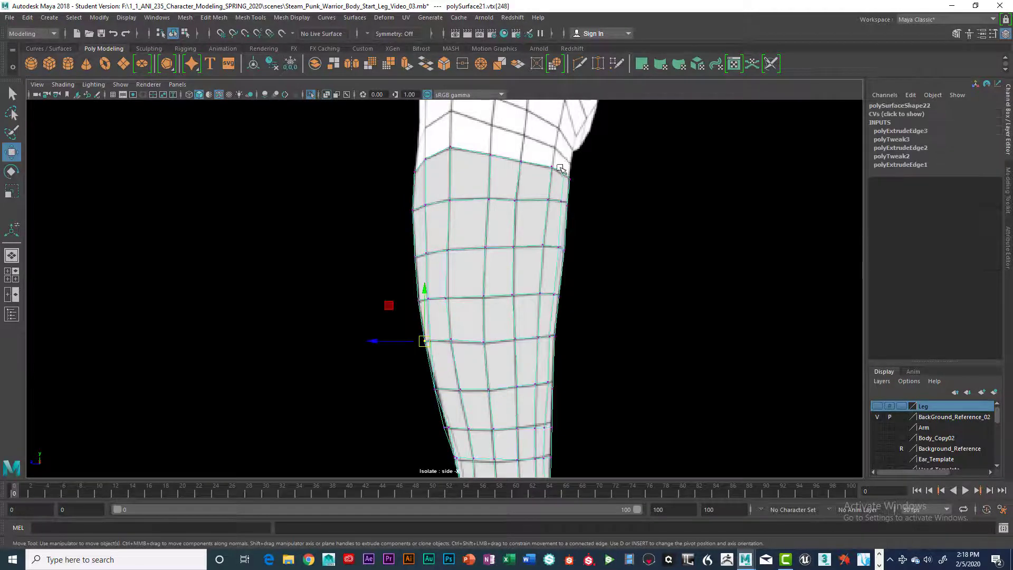
{"action": "left_click", "coordinate": [564, 170]}
{"action": "left_click_drag", "start_coordinate": [565, 171], "coordinate": [564, 175]}
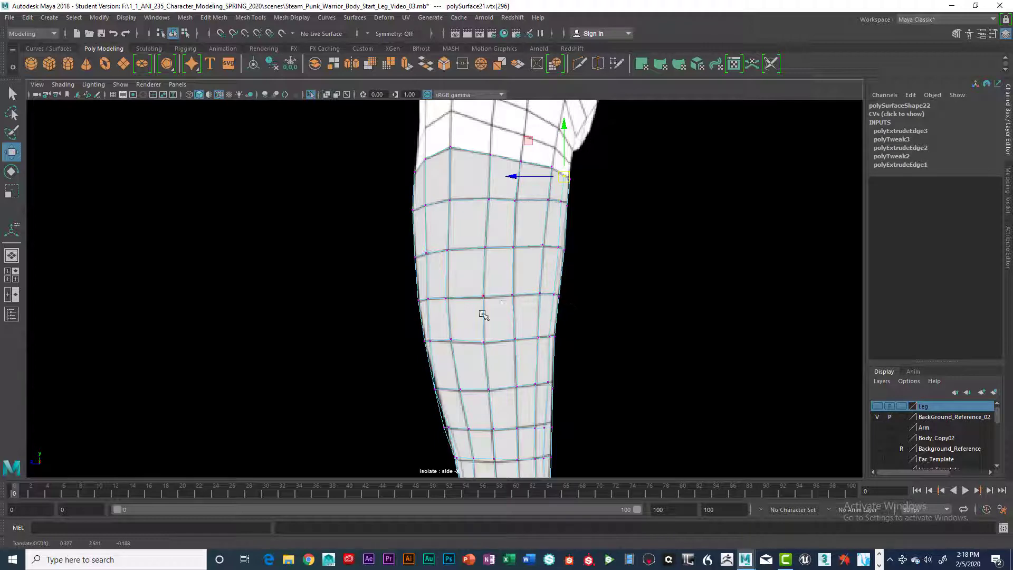
Turn off the isolated display in the top and side views to show the whole leg again
{"action": "key", "text": "space"}
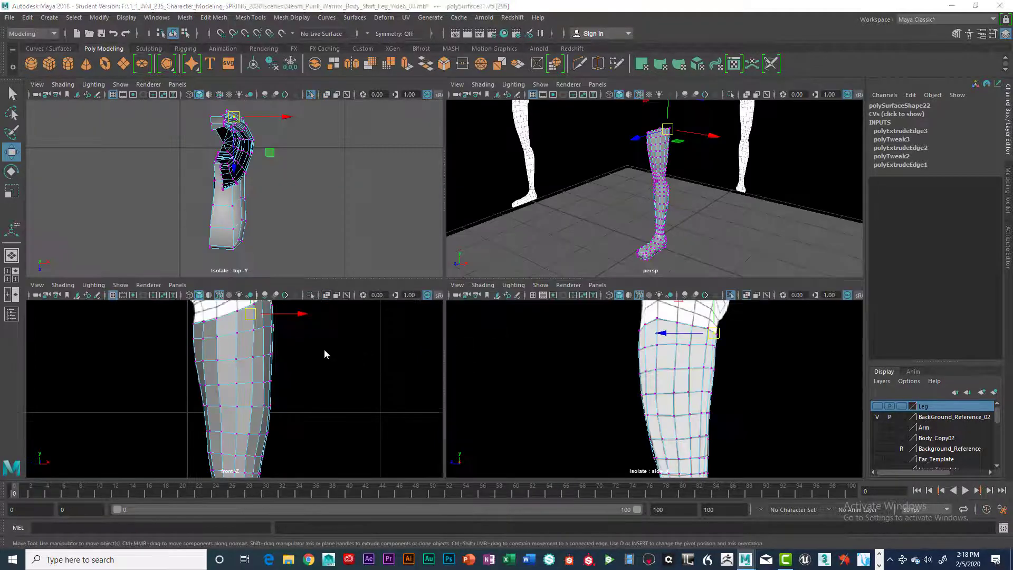
{"action": "key", "text": "space"}
{"action": "middle_click_drag", "start_coordinate": [332, 284], "coordinate": [326, 353], "text": "alt"}
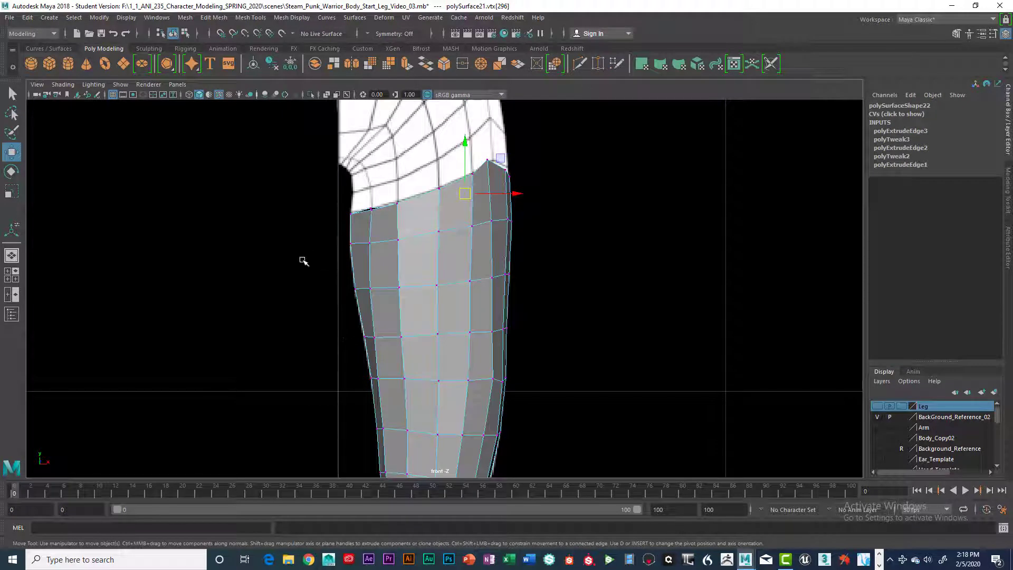
{"action": "key", "text": "space"}
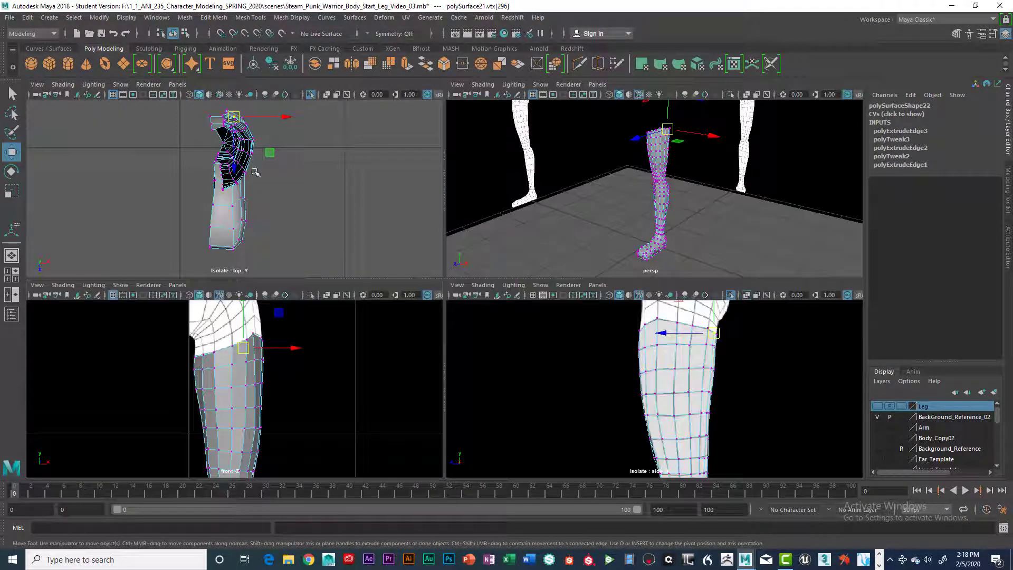
{"action": "key", "text": "ctrl+1"}
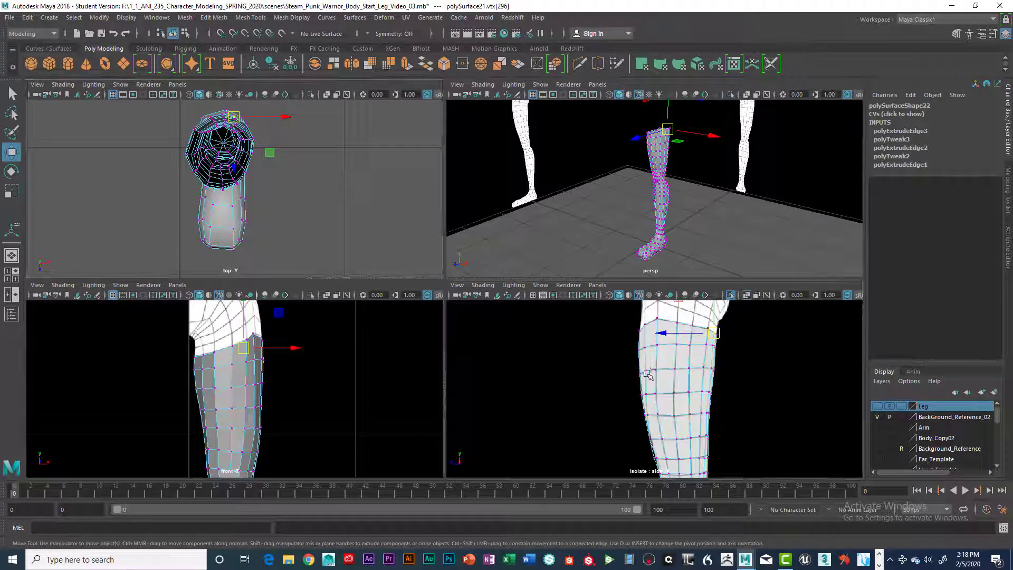
{"action": "key", "text": "ctrl+1"}
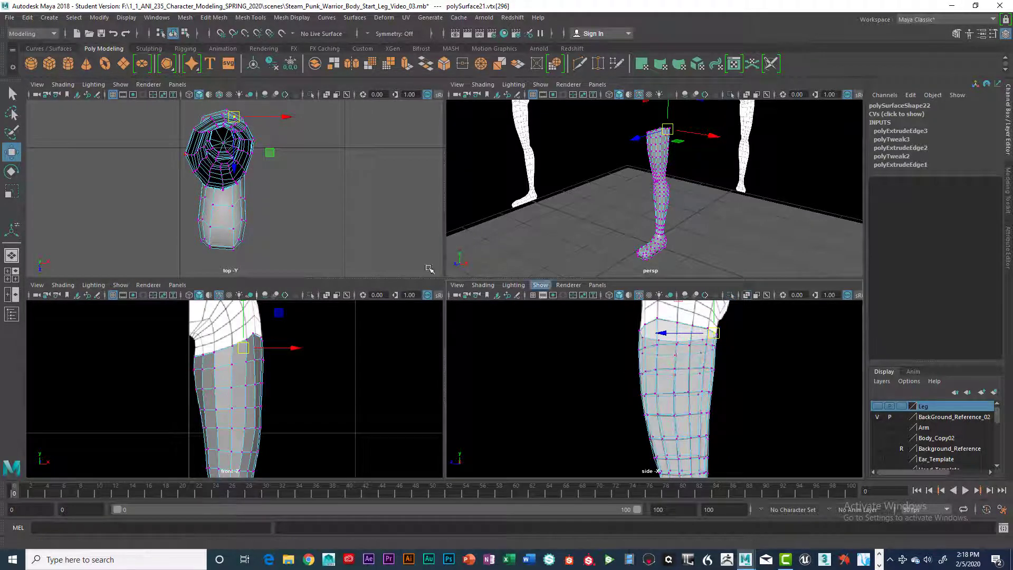
Isolate the vertices of the leg's front half together with the front reference image plane in the front view
{"action": "left_click_drag", "start_coordinate": [691, 238], "coordinate": [651, 242], "text": "alt"}
{"action": "scroll", "coordinate": [679, 226], "scroll_direction": "up", "scroll_amount": 5}
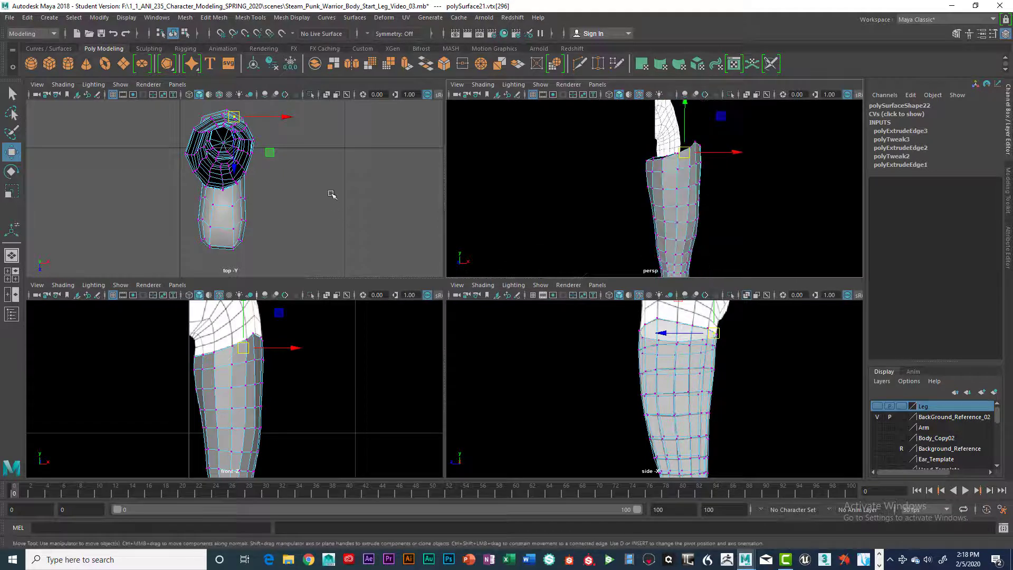
{"action": "middle_click_drag", "start_coordinate": [332, 195], "coordinate": [366, 206], "text": "alt"}
{"action": "scroll", "coordinate": [660, 315], "scroll_direction": "down", "scroll_amount": 2}
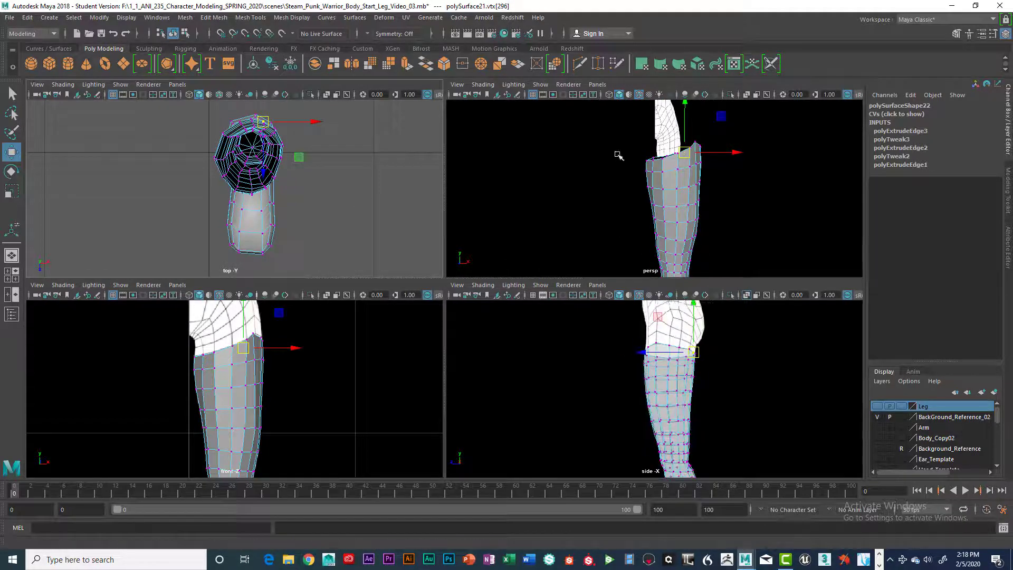
{"action": "scroll", "coordinate": [611, 153], "scroll_direction": "down", "scroll_amount": 8}
{"action": "left_click_drag", "start_coordinate": [608, 201], "coordinate": [557, 207], "text": "alt"}
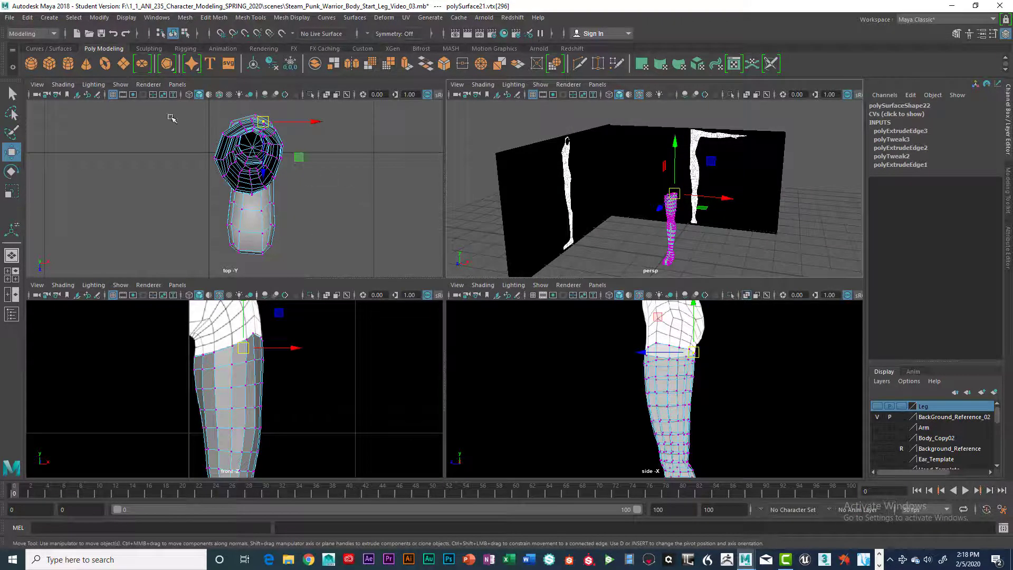
{"action": "left_click_drag", "start_coordinate": [160, 105], "coordinate": [303, 161]}
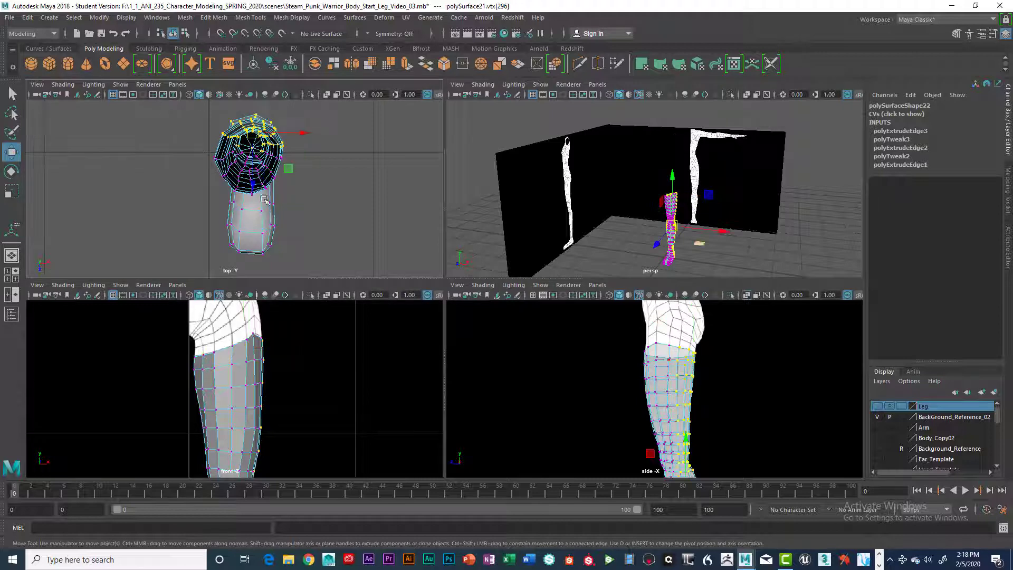
{"action": "left_click_drag", "start_coordinate": [291, 248], "coordinate": [353, 153]}
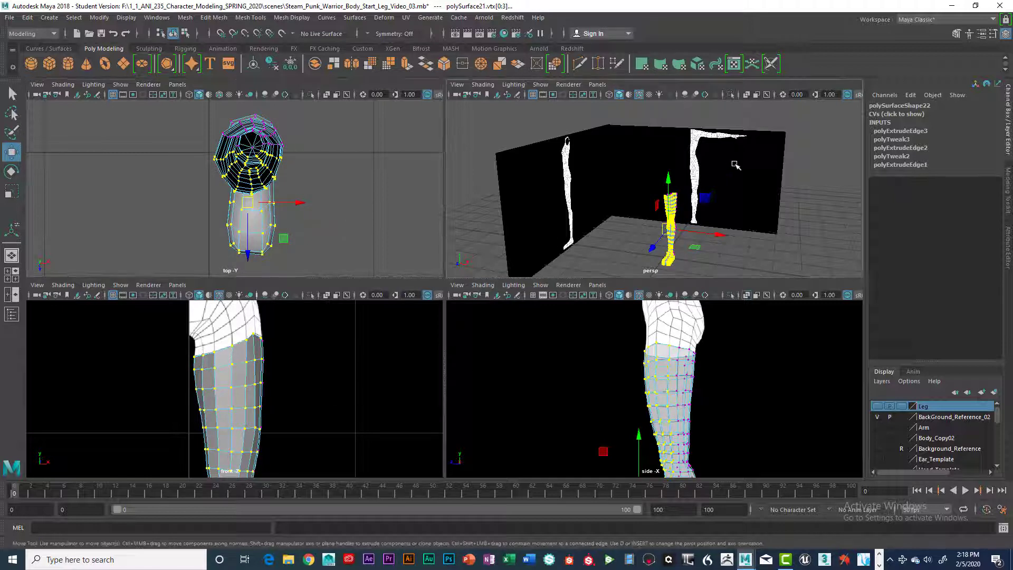
{"action": "left_click", "coordinate": [725, 139]}
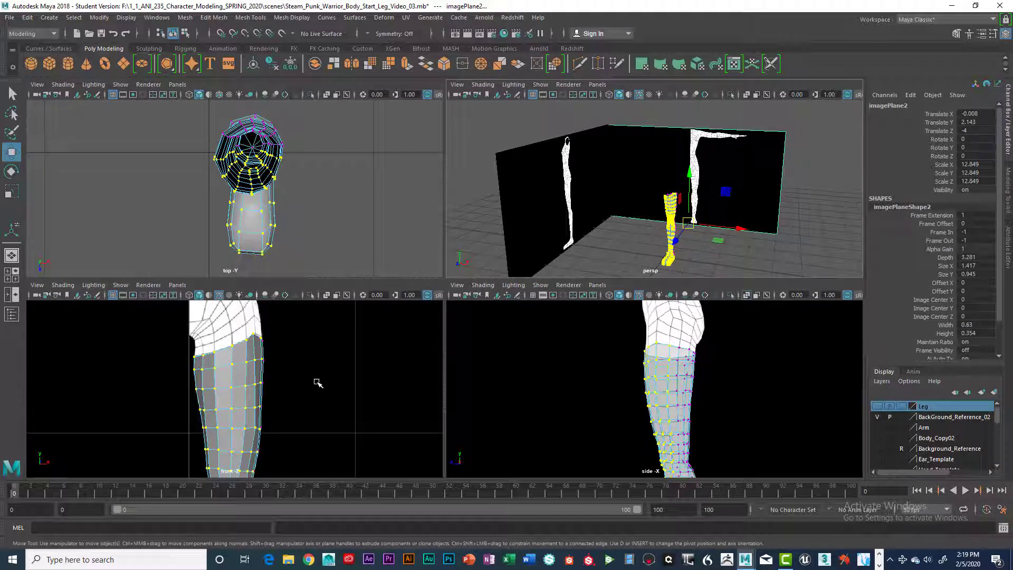
{"action": "key", "text": "ctrl+1"}
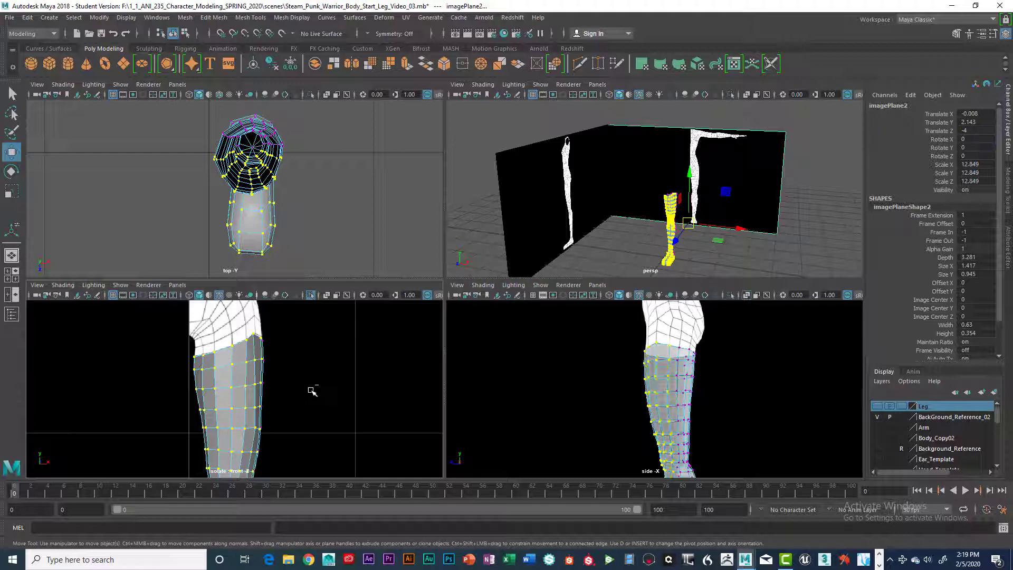
Turn on X-Ray shading in the front view and enlarge that view to fill the workspace
{"action": "left_click", "coordinate": [62, 285]}
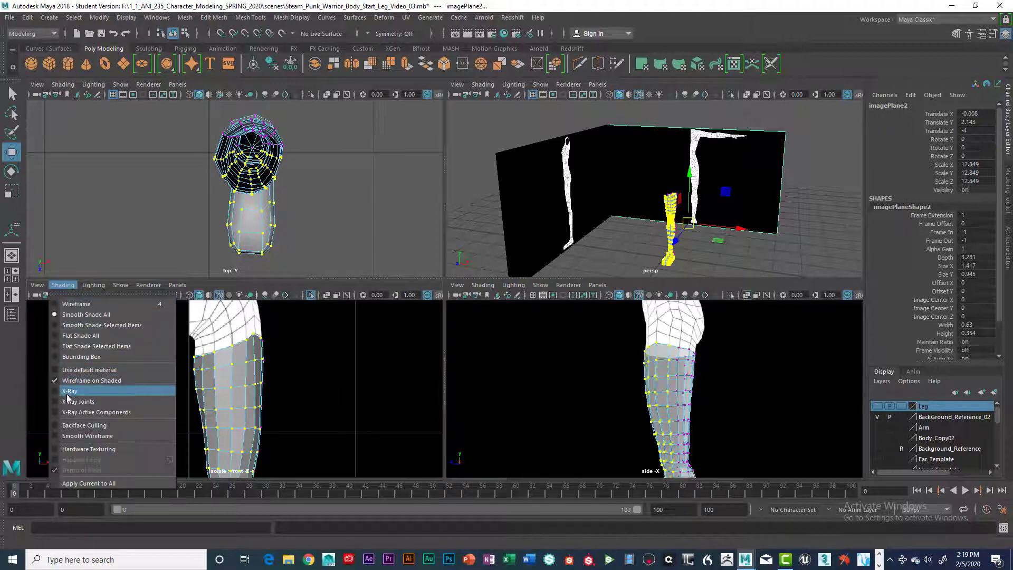
{"action": "left_click", "coordinate": [79, 399]}
{"action": "key", "text": "space"}
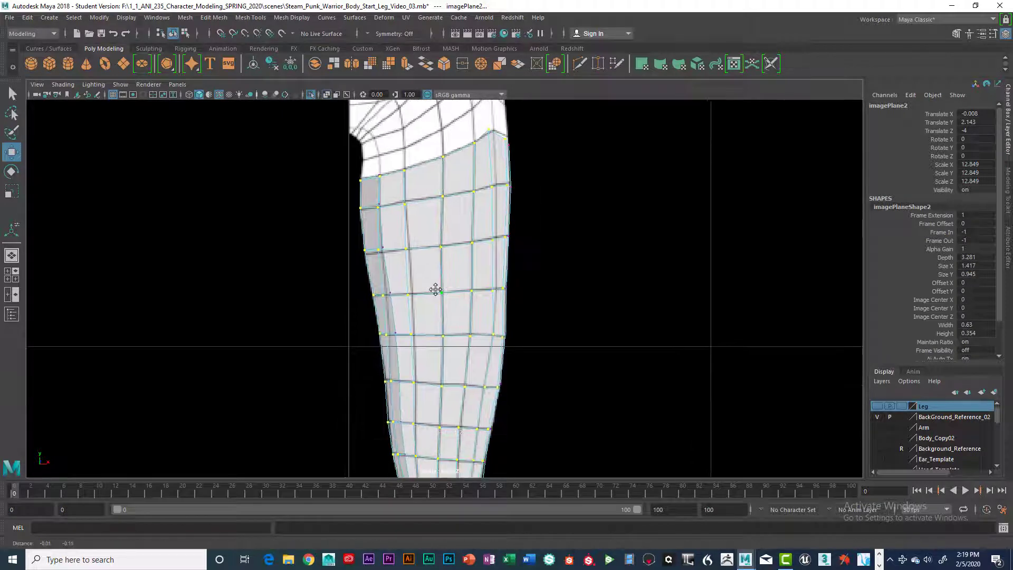
Move the vertices of the column beside the outer thigh on the top four rings onto the front reference's edge line
{"action": "middle_click_drag", "start_coordinate": [441, 226], "coordinate": [464, 213], "text": "alt"}
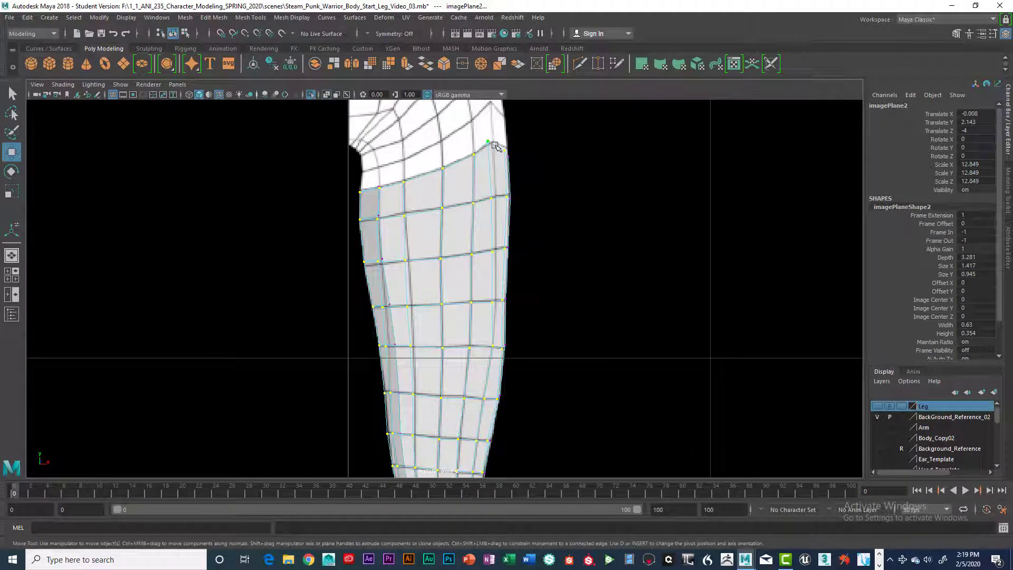
{"action": "scroll", "coordinate": [496, 158], "scroll_direction": "up", "scroll_amount": 2}
{"action": "middle_click_drag", "start_coordinate": [498, 170], "coordinate": [457, 261], "text": "alt"}
{"action": "left_click", "coordinate": [466, 188]}
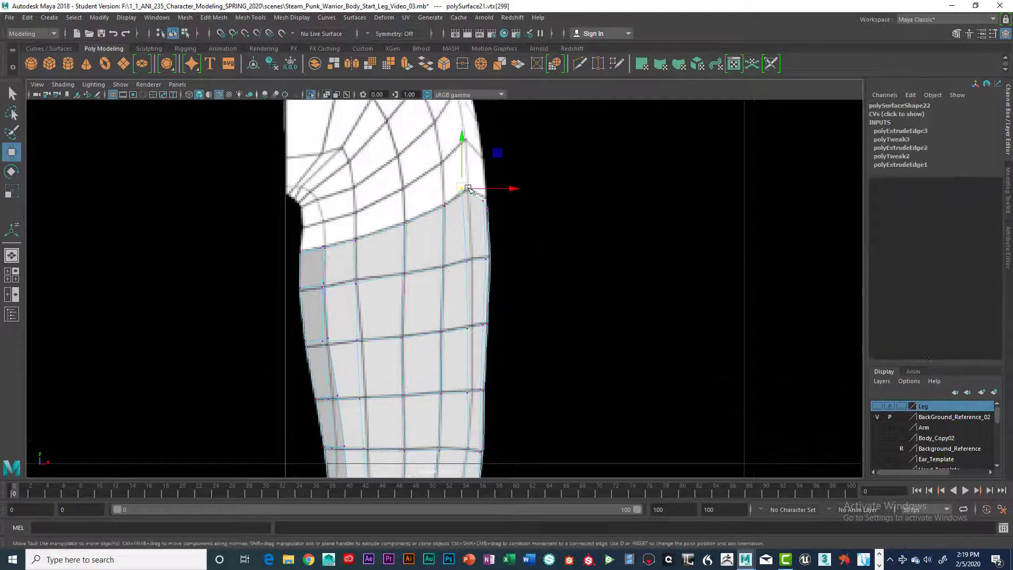
{"action": "left_click_drag", "start_coordinate": [468, 188], "coordinate": [473, 201]}
{"action": "left_click", "coordinate": [470, 258]}
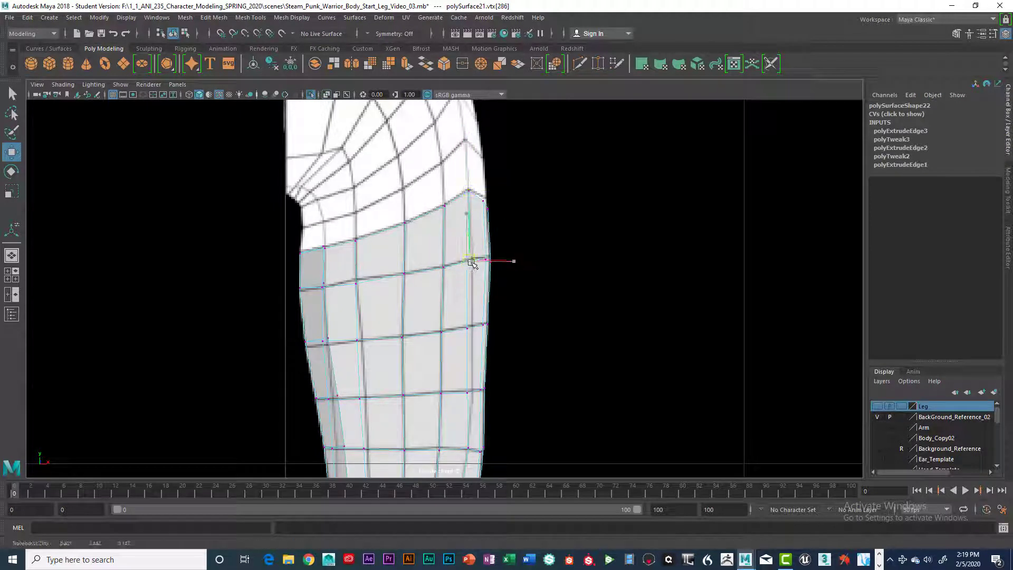
{"action": "left_click", "coordinate": [467, 329]}
{"action": "left_click_drag", "start_coordinate": [467, 329], "coordinate": [472, 325]}
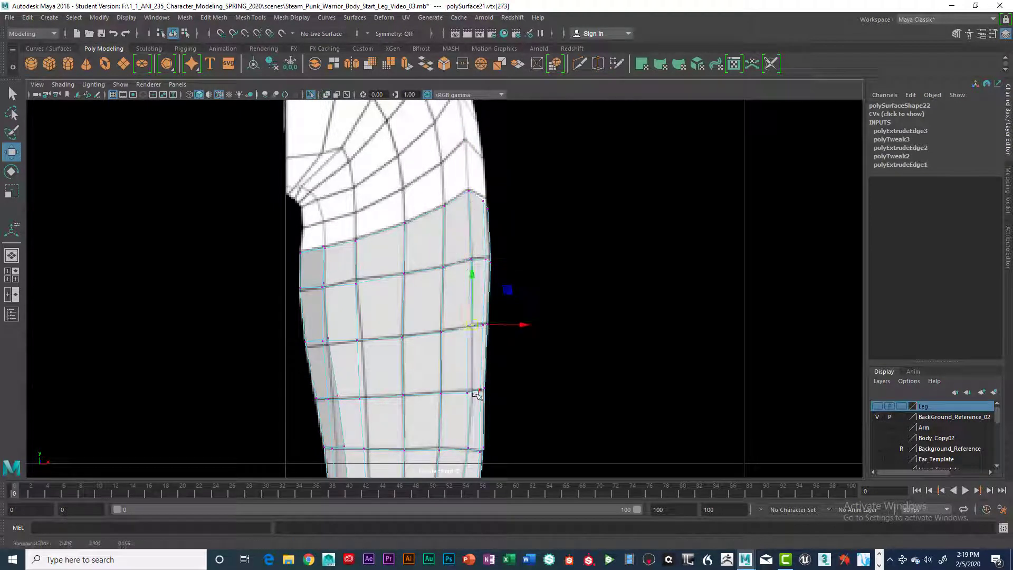
{"action": "left_click", "coordinate": [467, 393]}
{"action": "left_click_drag", "start_coordinate": [467, 393], "coordinate": [469, 392]}
Examine the thigh's edge flow in the front view and compare the leg with both reference planes in perspective
{"action": "middle_click_drag", "start_coordinate": [460, 375], "coordinate": [460, 209], "text": "alt"}
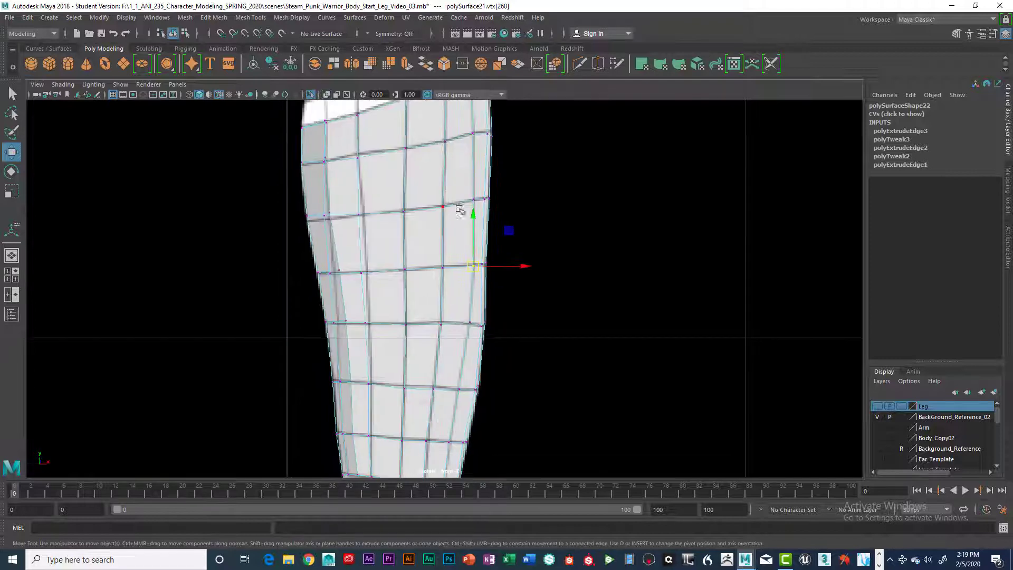
{"action": "middle_click_drag", "start_coordinate": [379, 279], "coordinate": [466, 281], "text": "alt"}
{"action": "key", "text": "space"}
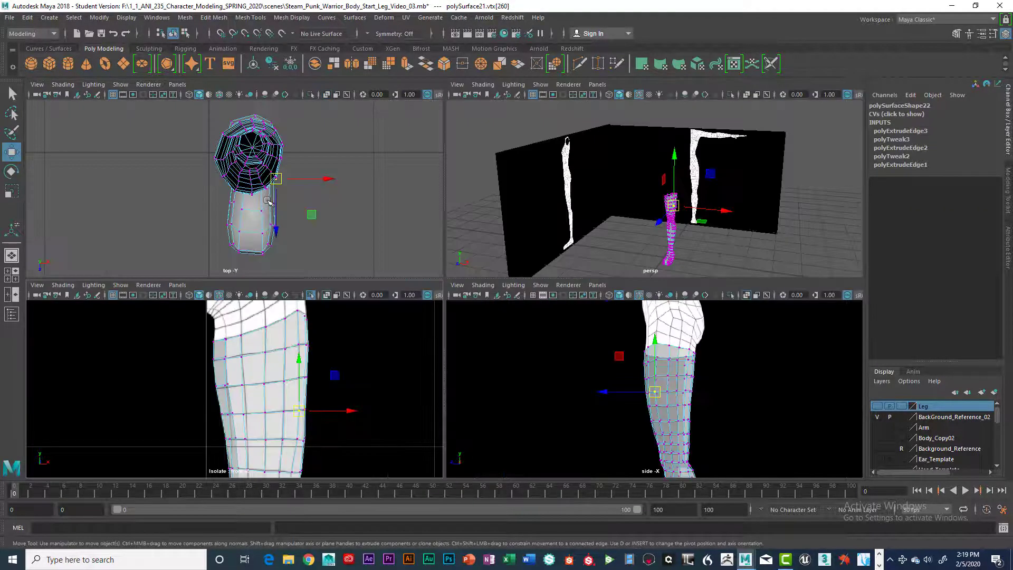
{"action": "key", "text": "space"}
{"action": "key", "text": "space"}
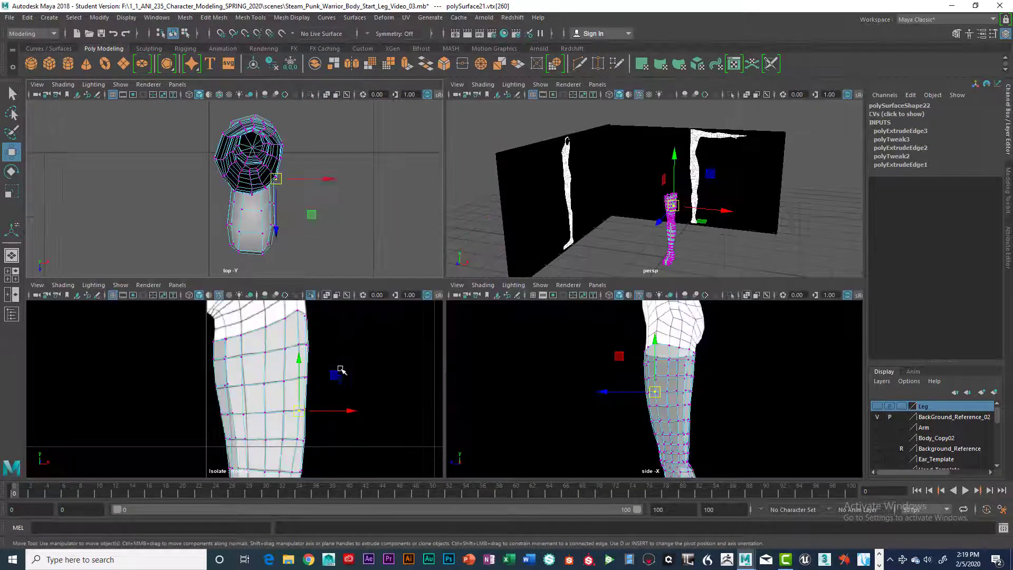
{"action": "key", "text": "space"}
{"action": "left_click_drag", "start_coordinate": [518, 293], "coordinate": [522, 302], "text": "alt"}
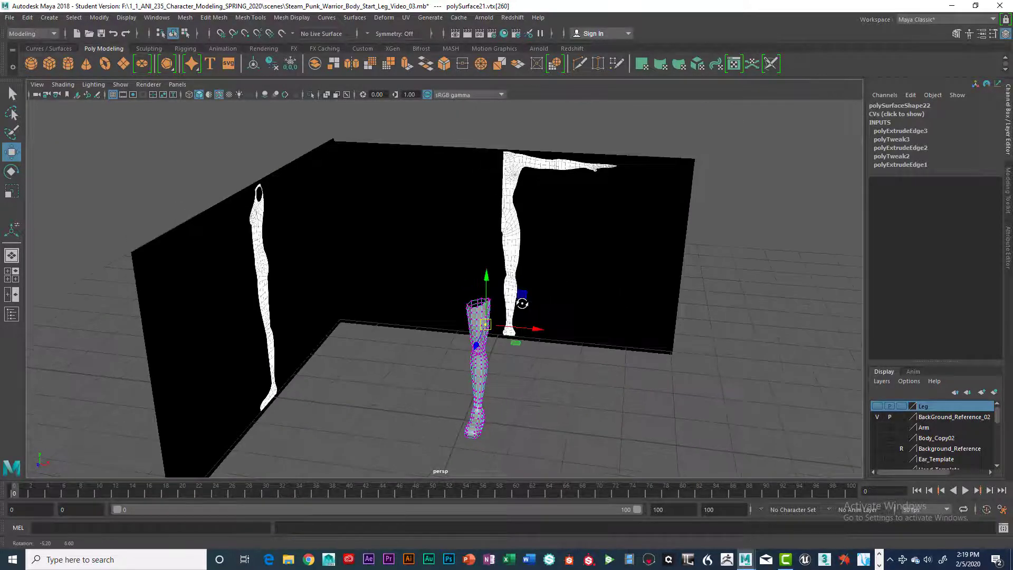
{"action": "scroll", "coordinate": [560, 294], "scroll_direction": "up", "scroll_amount": 5}
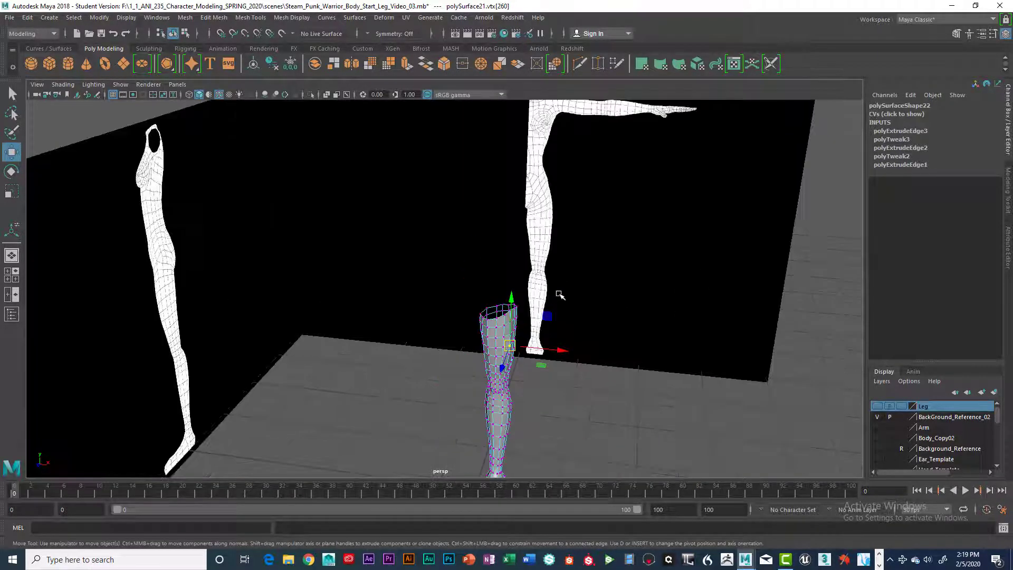
{"action": "left_click_drag", "start_coordinate": [546, 309], "coordinate": [473, 372], "text": "alt"}
Switch X-Ray shading off and back on in the front view to check the inner thigh vertex on the third ring
{"action": "key", "text": "space"}
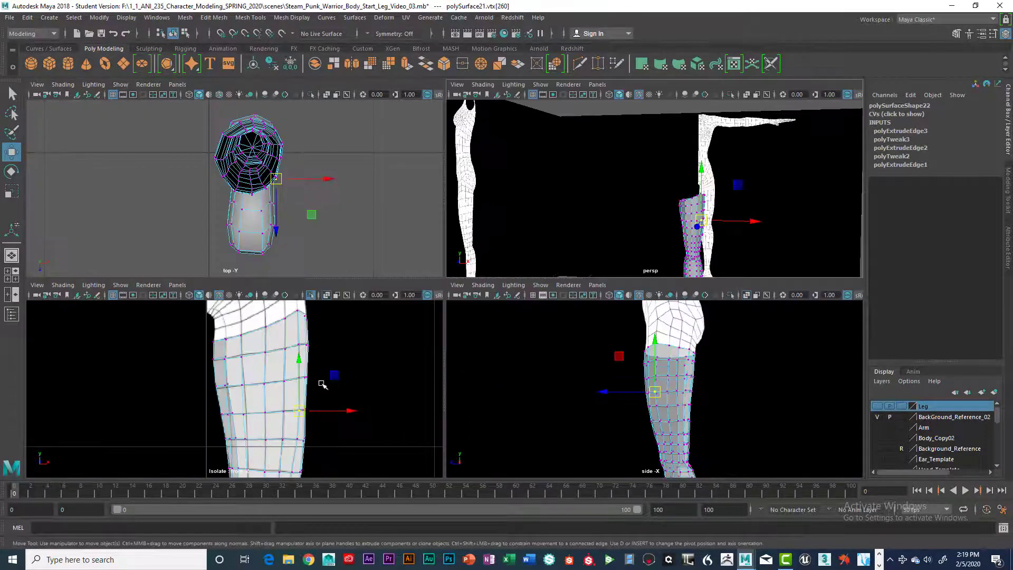
{"action": "key", "text": "space"}
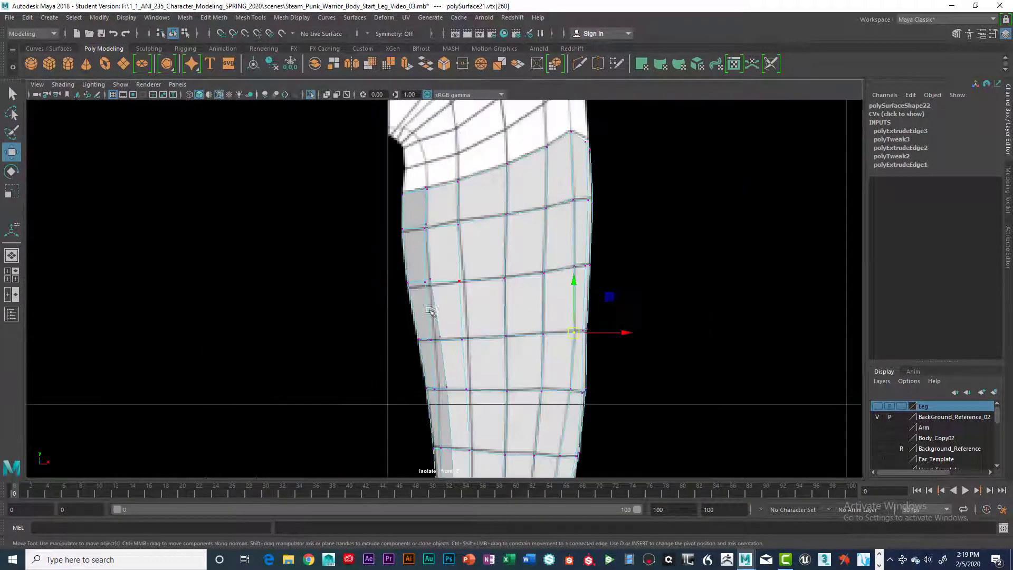
{"action": "left_click", "coordinate": [425, 283]}
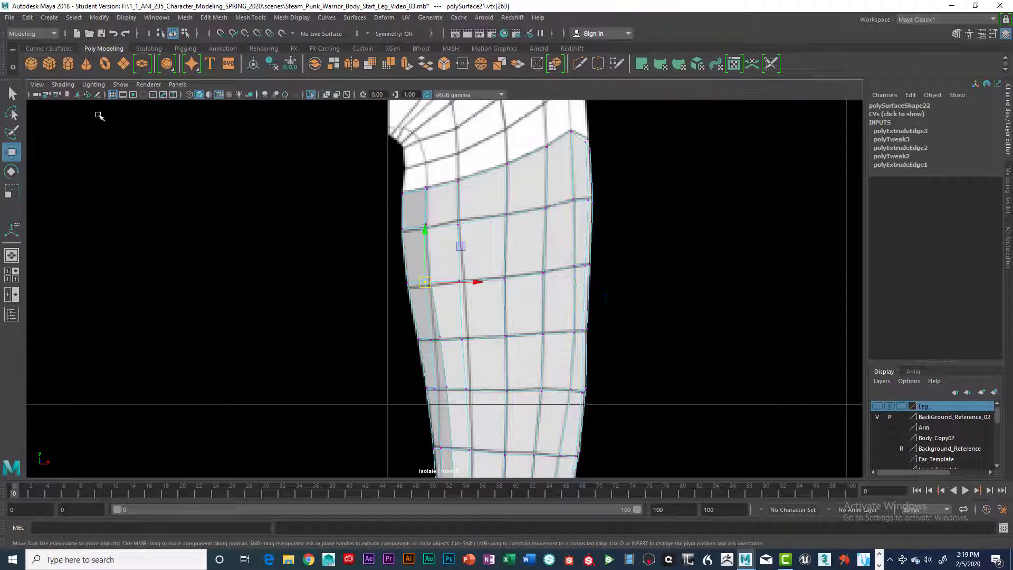
{"action": "left_click", "coordinate": [63, 85]}
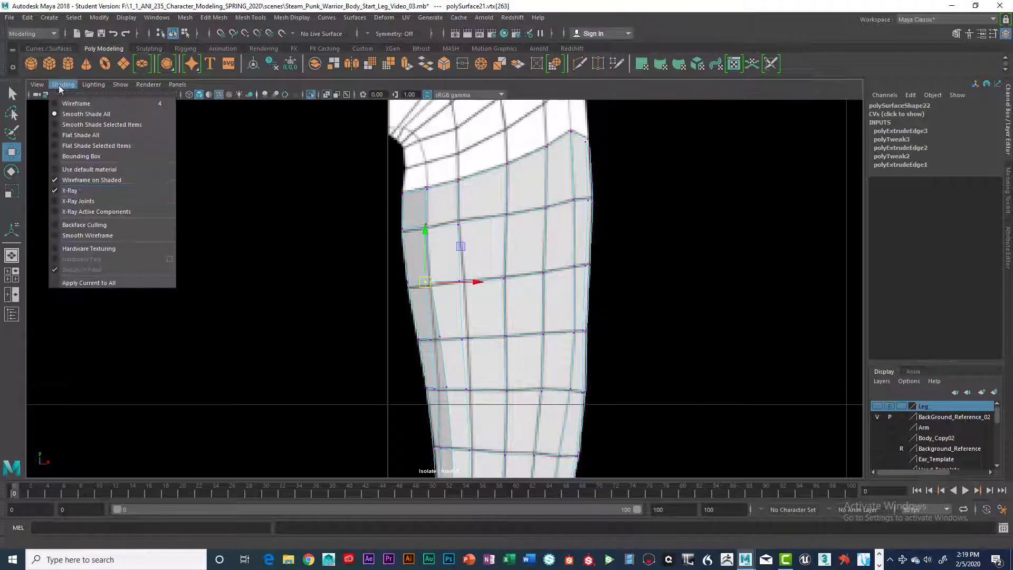
{"action": "left_click", "coordinate": [69, 191]}
{"action": "left_click", "coordinate": [63, 85]}
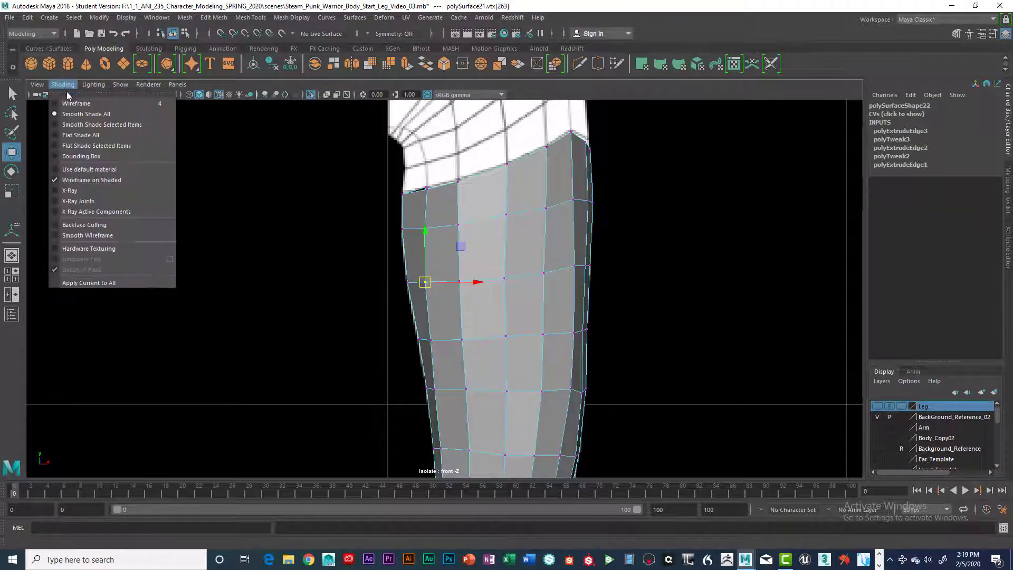
{"action": "left_click", "coordinate": [75, 191]}
Shift the inner thigh column's vertices on the third, fourth and fifth rings outward onto the front reference's edge line
{"action": "left_click_drag", "start_coordinate": [425, 285], "coordinate": [432, 287]}
{"action": "double_click", "coordinate": [432, 341]}
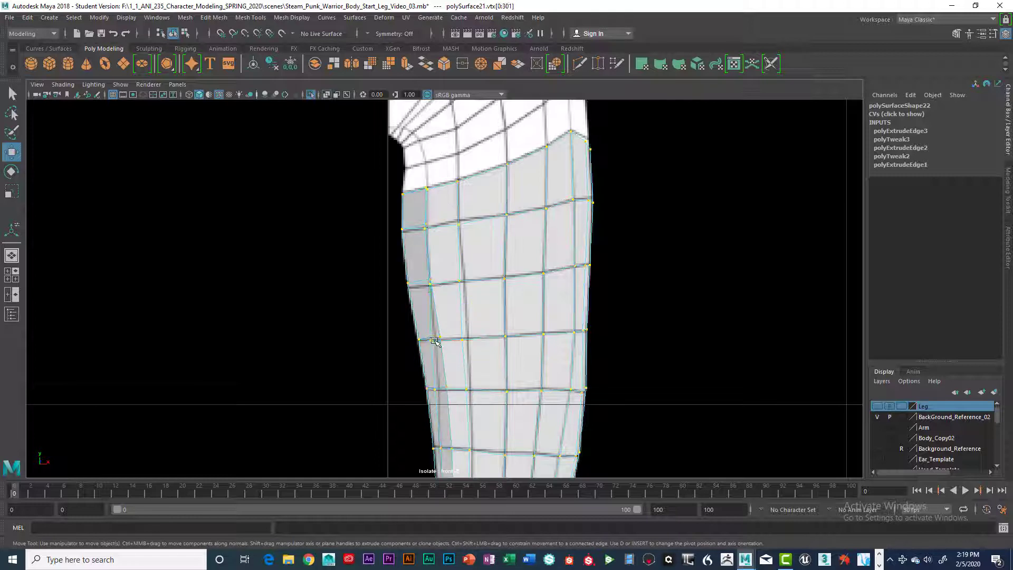
{"action": "left_click", "coordinate": [432, 340]}
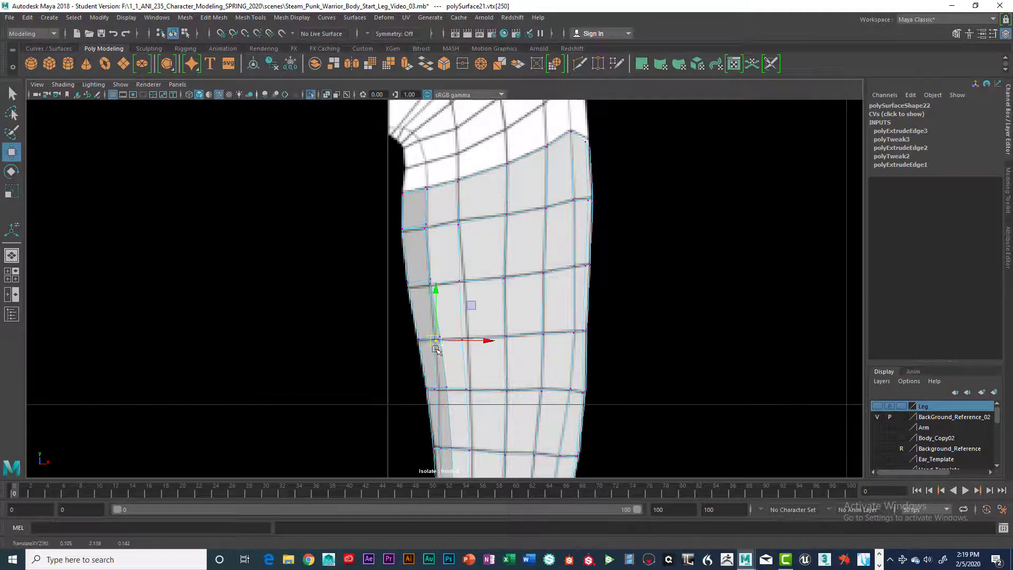
{"action": "left_click", "coordinate": [434, 389]}
{"action": "left_click_drag", "start_coordinate": [452, 389], "coordinate": [467, 371]}
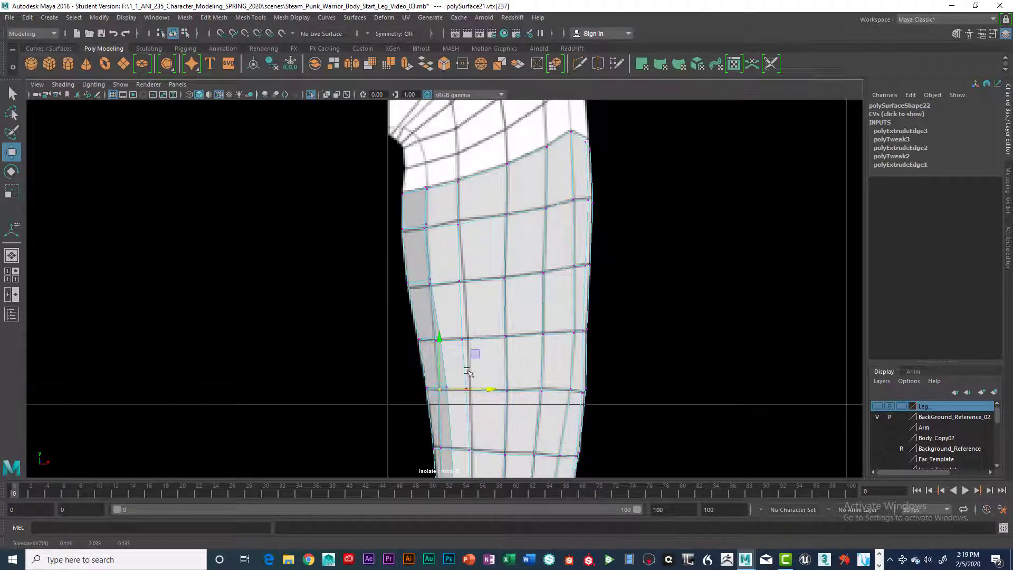
Inspect the adjusted thigh in perspective against the front and side reference planes, and return to the front view
{"action": "scroll", "coordinate": [443, 272], "scroll_direction": "down", "scroll_amount": 2}
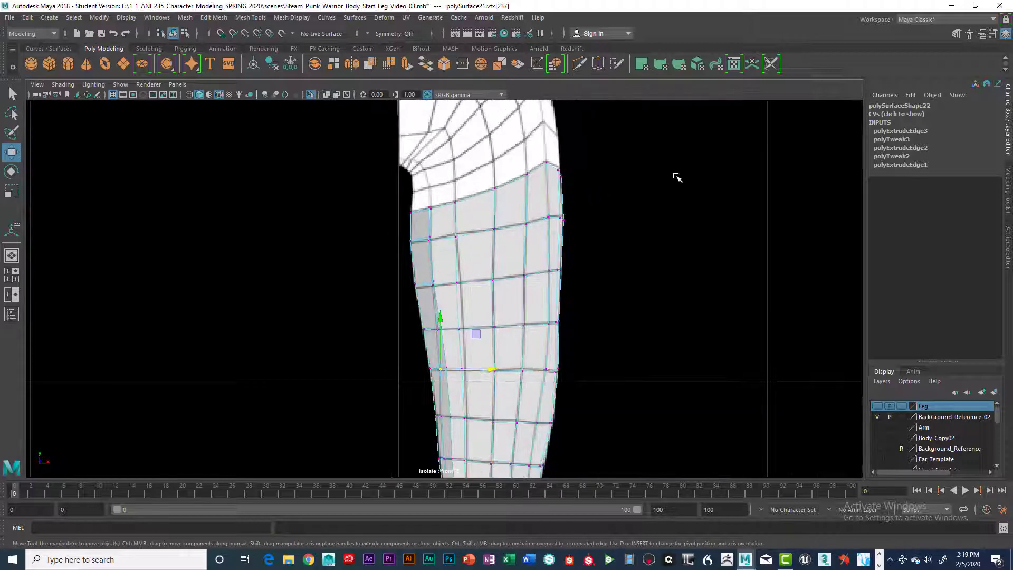
{"action": "key", "text": "space"}
{"action": "key", "text": "space"}
{"action": "left_click_drag", "start_coordinate": [572, 332], "coordinate": [553, 341], "text": "alt"}
{"action": "scroll", "coordinate": [509, 335], "scroll_direction": "down", "scroll_amount": 3}
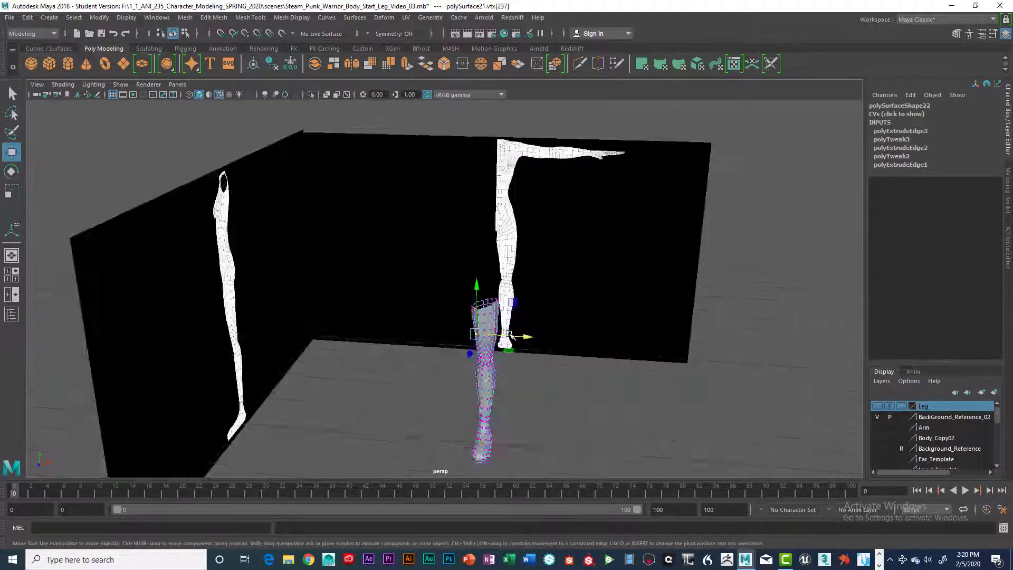
{"action": "scroll", "coordinate": [510, 335], "scroll_direction": "down", "scroll_amount": 3}
{"action": "left_click_drag", "start_coordinate": [469, 328], "coordinate": [464, 309], "text": "alt"}
{"action": "scroll", "coordinate": [463, 322], "scroll_direction": "up", "scroll_amount": 3}
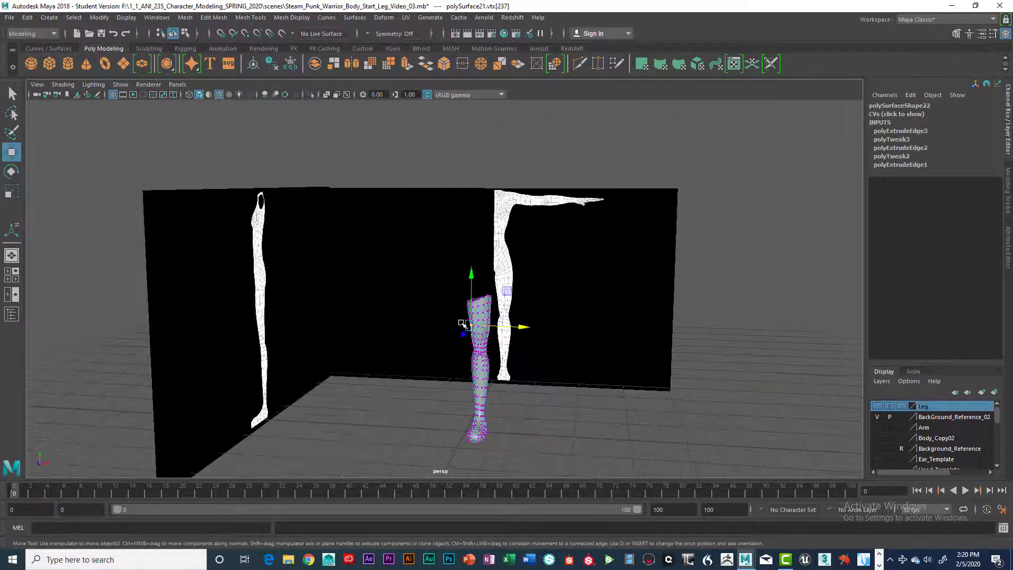
{"action": "key", "text": "space"}
{"action": "key", "text": "space"}
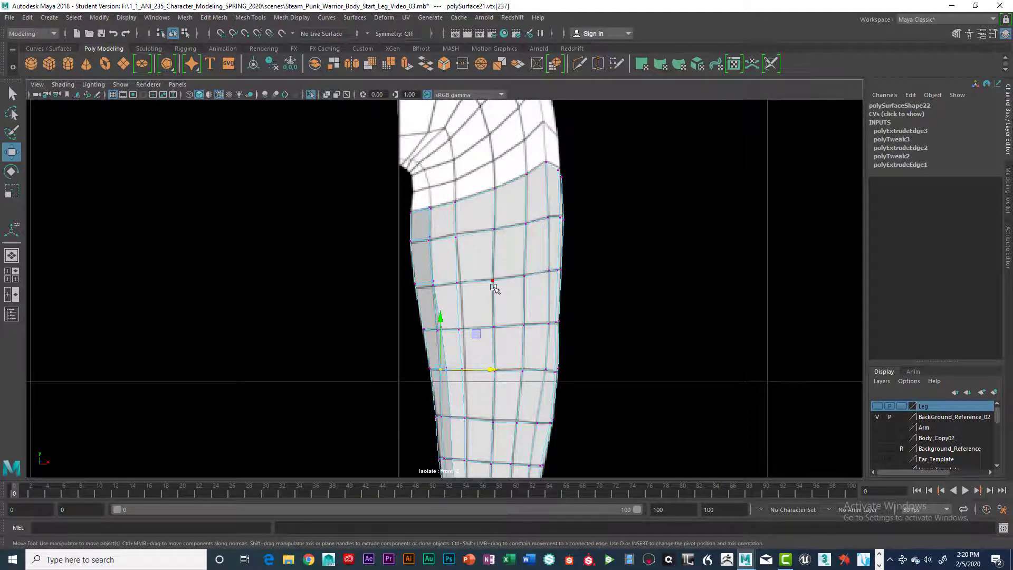
Turn off isolation in the front view, clear the vertex selection and compare the leg with the references in the perspective and side views
{"action": "key", "text": "ctrl+1"}
{"action": "right_click_drag", "start_coordinate": [465, 241], "coordinate": [395, 238], "text": "alt"}
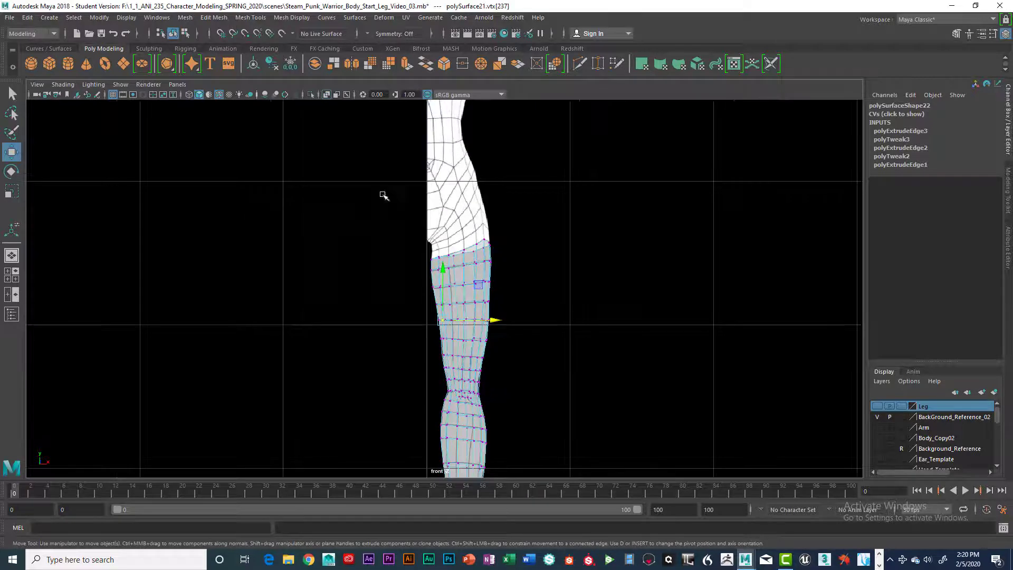
{"action": "key", "text": "space"}
{"action": "key", "text": "space"}
{"action": "key", "text": "space"}
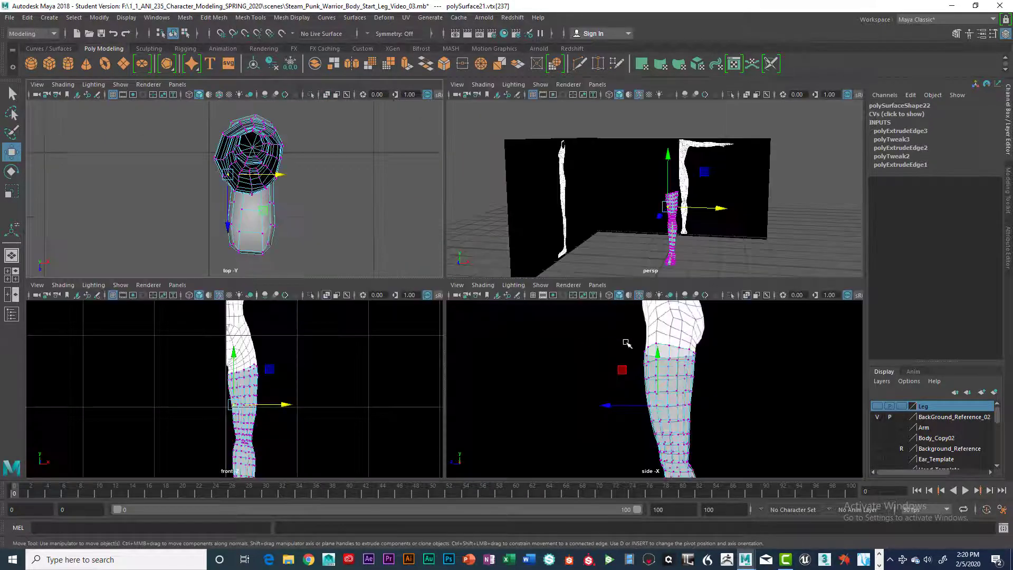
{"action": "key", "text": "space"}
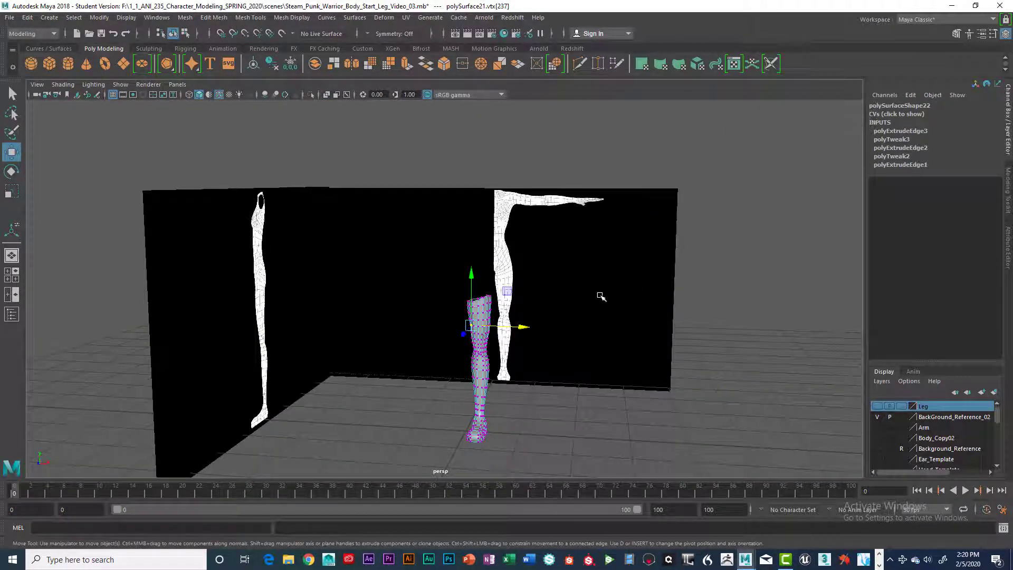
{"action": "left_click", "coordinate": [699, 342]}
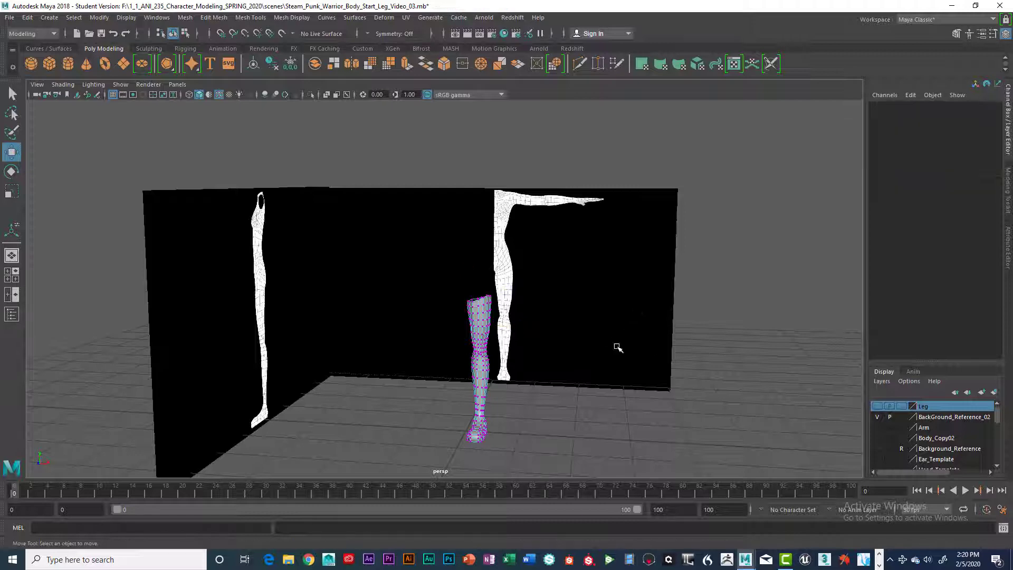
{"action": "middle_click_drag", "start_coordinate": [613, 344], "coordinate": [585, 227], "text": "alt"}
{"action": "key", "text": "space"}
{"action": "key", "text": "space"}
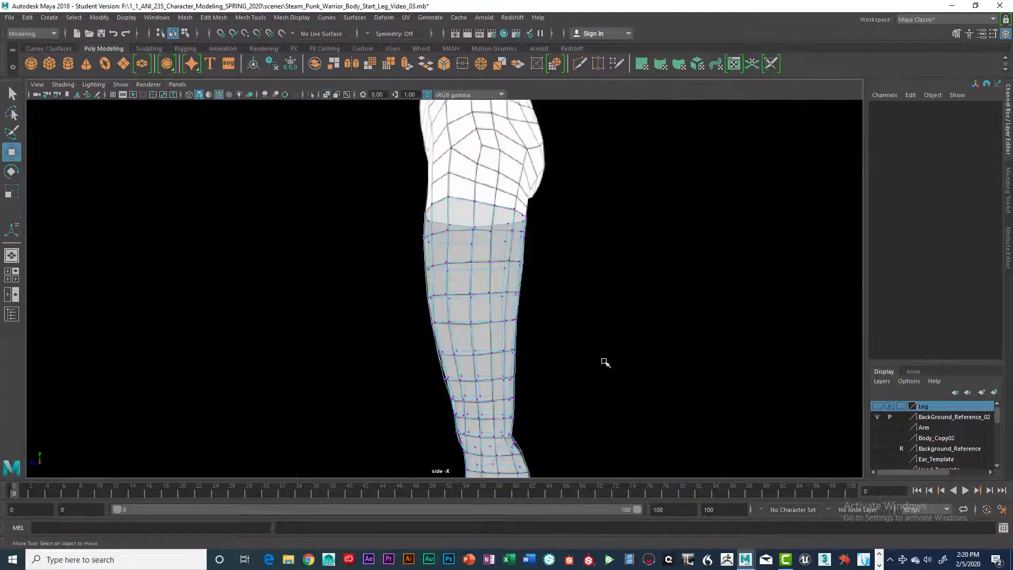
{"action": "scroll", "coordinate": [512, 338], "scroll_direction": "down", "scroll_amount": 4}
{"action": "key", "text": "space"}
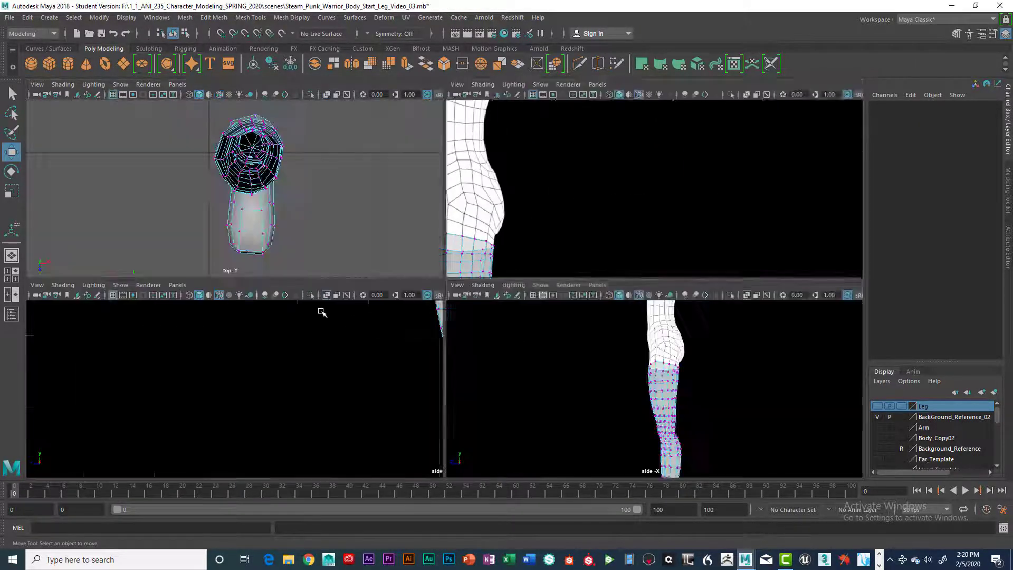
{"action": "key", "text": "space"}
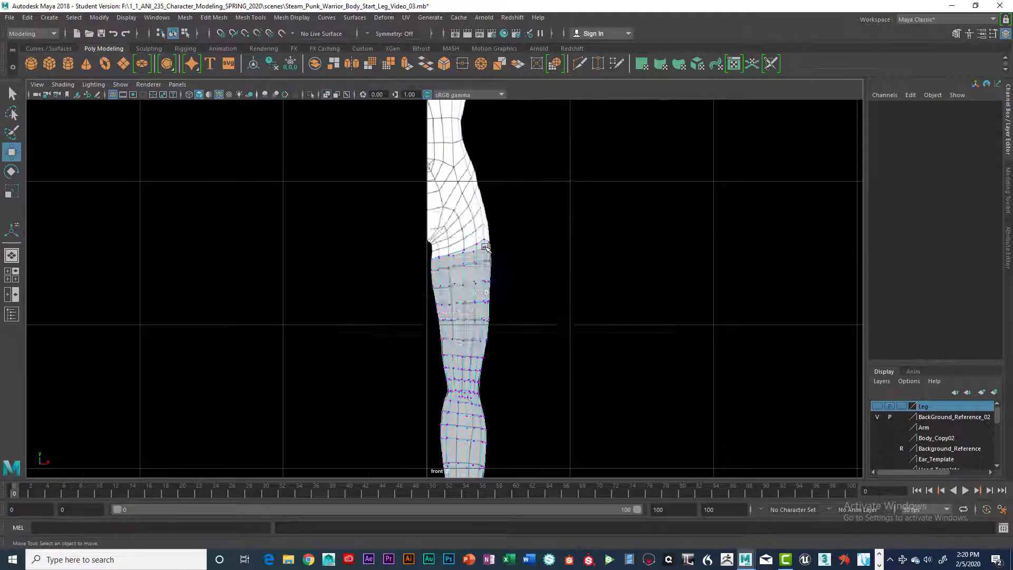
Examine the thigh's silhouette, open upper rim and edge flow in the front, perspective and side views
{"action": "key", "text": "space"}
{"action": "key", "text": "space"}
{"action": "left_click_drag", "start_coordinate": [633, 226], "coordinate": [488, 283], "text": "alt"}
{"action": "scroll", "coordinate": [489, 308], "scroll_direction": "up", "scroll_amount": 6}
{"action": "middle_click_drag", "start_coordinate": [489, 283], "coordinate": [527, 365], "text": "alt"}
{"action": "mouse_move", "coordinate": [527, 365]}
{"action": "left_mouse_down", "text": "alt"}
{"action": "mouse_move", "coordinate": [538, 358]}
{"action": "mouse_move", "coordinate": [538, 385]}
{"action": "mouse_move", "coordinate": [548, 362]}
{"action": "mouse_move", "coordinate": [584, 346]}
{"action": "mouse_move", "coordinate": [577, 338]}
{"action": "mouse_move", "coordinate": [523, 363]}
{"action": "left_mouse_up", "text": "alt"}
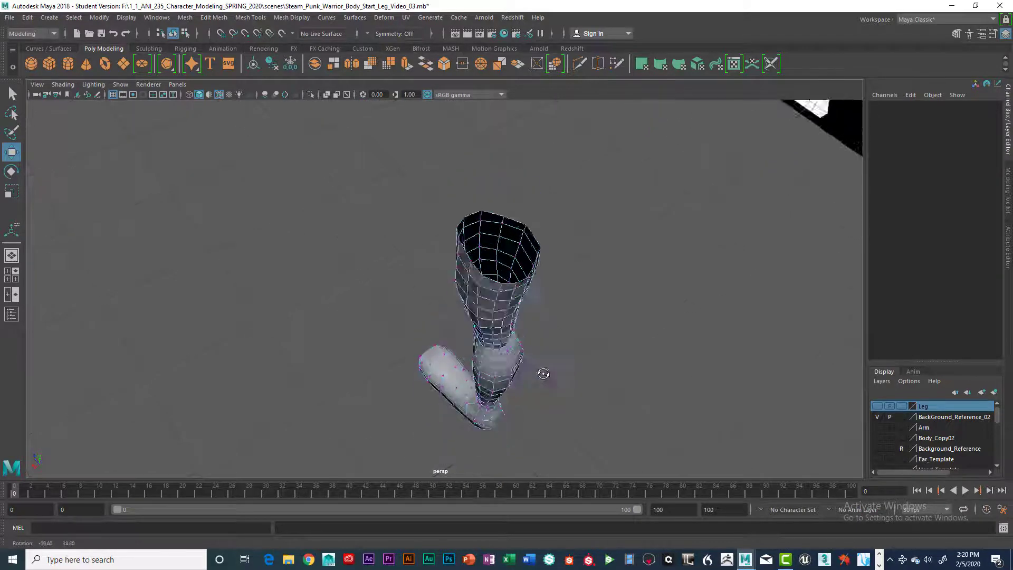
{"action": "scroll", "coordinate": [547, 362], "scroll_direction": "up", "scroll_amount": 4}
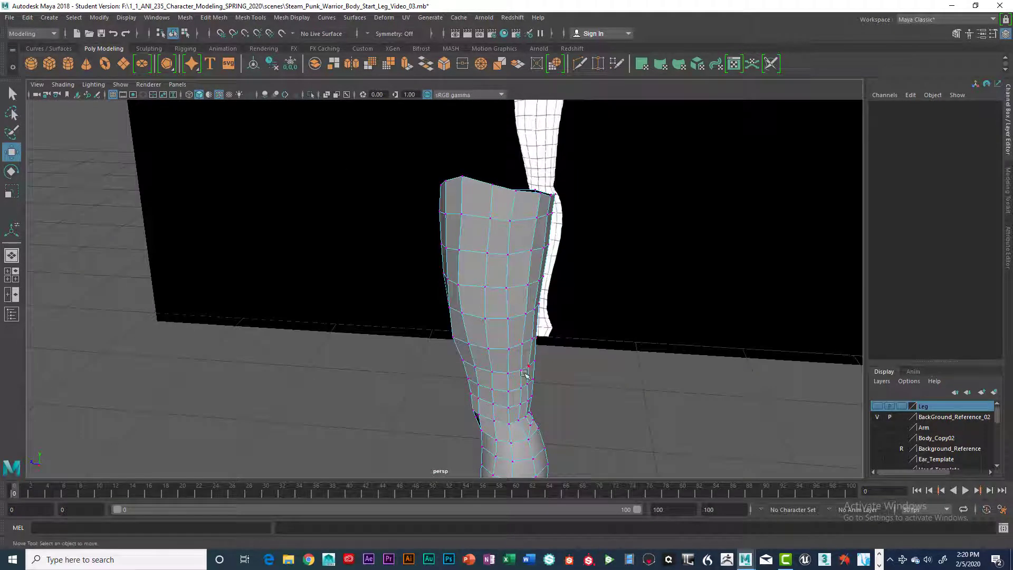
{"action": "key", "text": "space"}
{"action": "key", "text": "space"}
{"action": "key", "text": "space"}
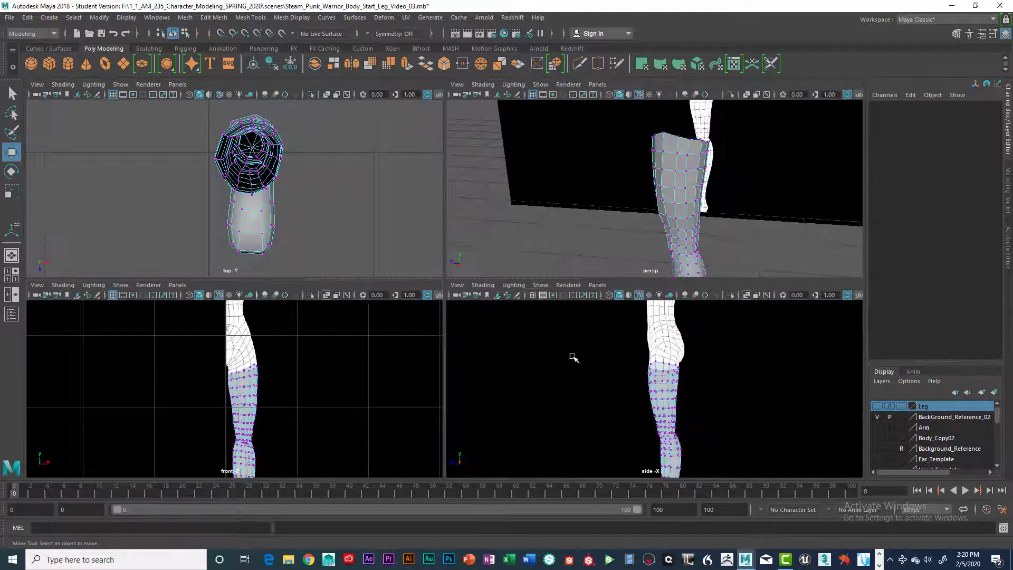
{"action": "key", "text": "space"}
{"action": "scroll", "coordinate": [559, 391], "scroll_direction": "up", "scroll_amount": 5}
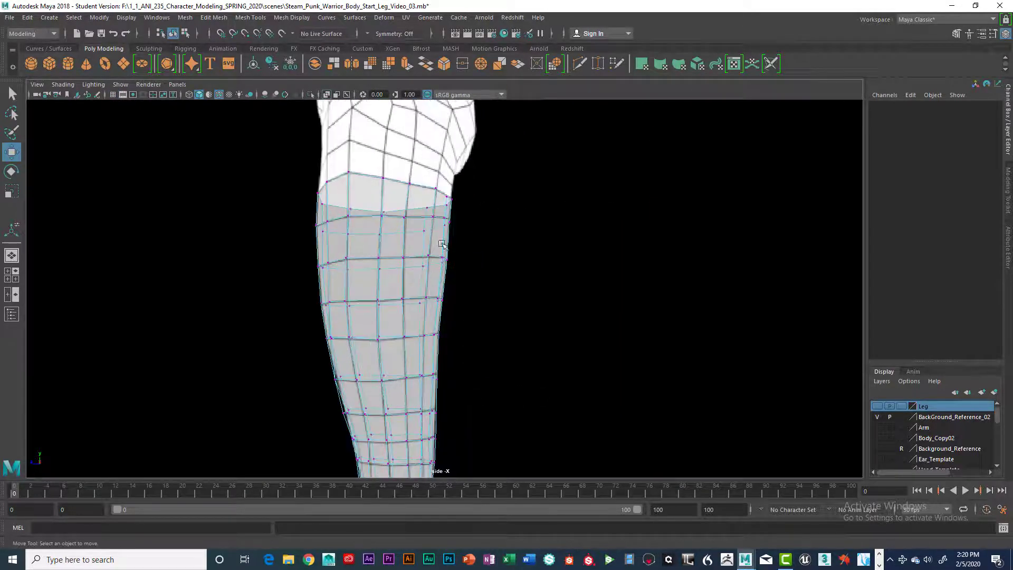
{"action": "key", "text": "space"}
{"action": "key", "text": "space"}
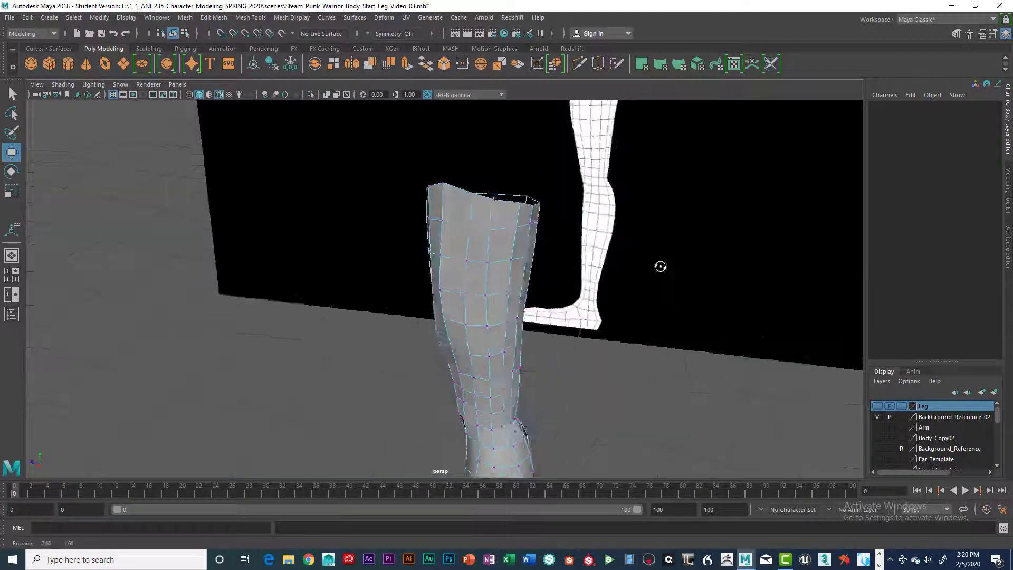
Inspect the edge columns around the back of the calf, knee and thigh in perspective
{"action": "left_click_drag", "start_coordinate": [658, 264], "coordinate": [505, 337], "text": "alt"}
{"action": "right_click_drag", "start_coordinate": [505, 337], "coordinate": [519, 335], "text": "alt"}
{"action": "middle_click_drag", "start_coordinate": [485, 321], "coordinate": [479, 331], "text": "alt"}
{"action": "left_click_drag", "start_coordinate": [479, 331], "coordinate": [545, 364], "text": "alt"}
{"action": "middle_click_drag", "start_coordinate": [450, 296], "coordinate": [468, 325], "text": "alt"}
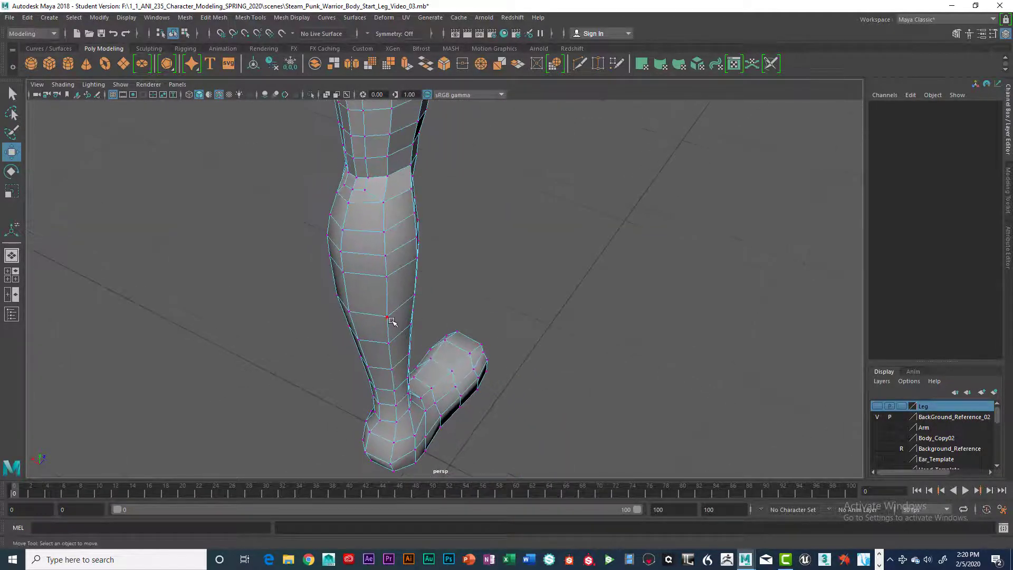
{"action": "left_click", "coordinate": [390, 319]}
{"action": "left_click_drag", "start_coordinate": [391, 320], "coordinate": [449, 337], "text": "alt"}
{"action": "middle_click_drag", "start_coordinate": [384, 289], "coordinate": [418, 337], "text": "alt"}
{"action": "left_click_drag", "start_coordinate": [419, 337], "coordinate": [419, 269], "text": "alt"}
{"action": "middle_click_drag", "start_coordinate": [419, 269], "coordinate": [425, 350], "text": "alt"}
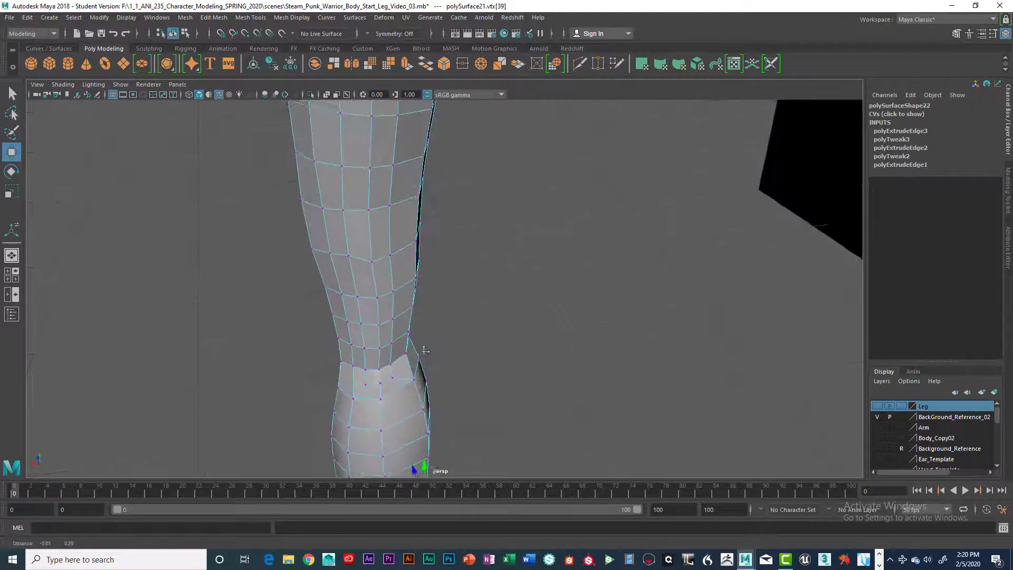
{"action": "left_click_drag", "start_coordinate": [425, 351], "coordinate": [418, 331], "text": "alt"}
{"action": "middle_click_drag", "start_coordinate": [415, 277], "coordinate": [416, 353], "text": "alt"}
{"action": "left_click_drag", "start_coordinate": [404, 381], "coordinate": [334, 215], "text": "alt"}
{"action": "left_click", "coordinate": [340, 194]}
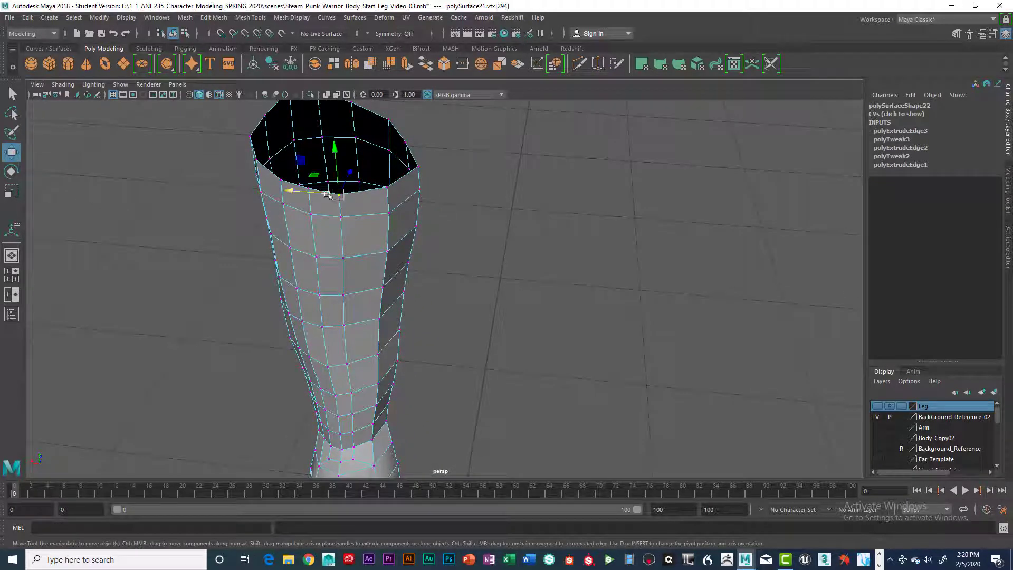
{"action": "left_click", "coordinate": [341, 216]}
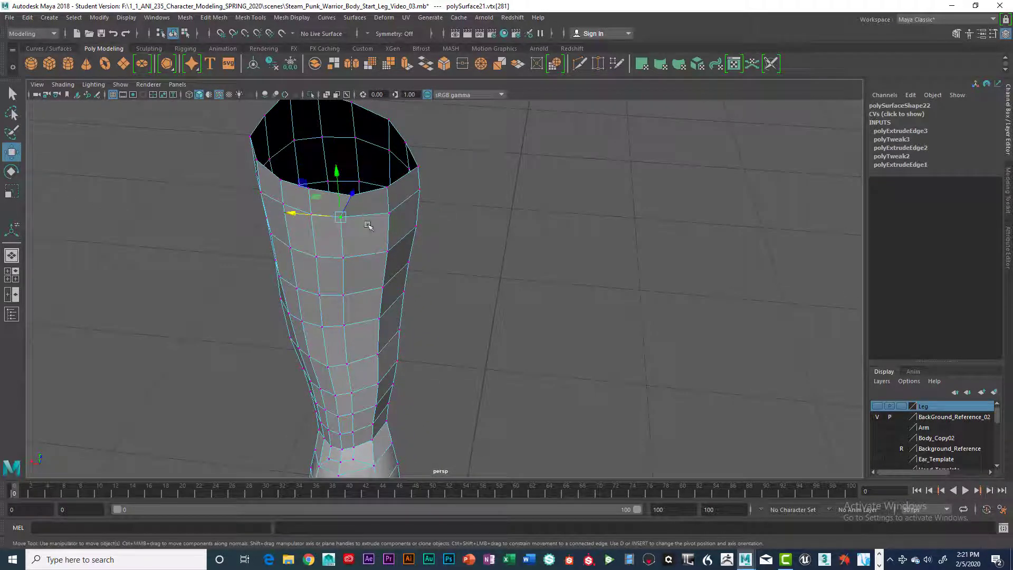
{"action": "key", "text": "ctrl+z"}
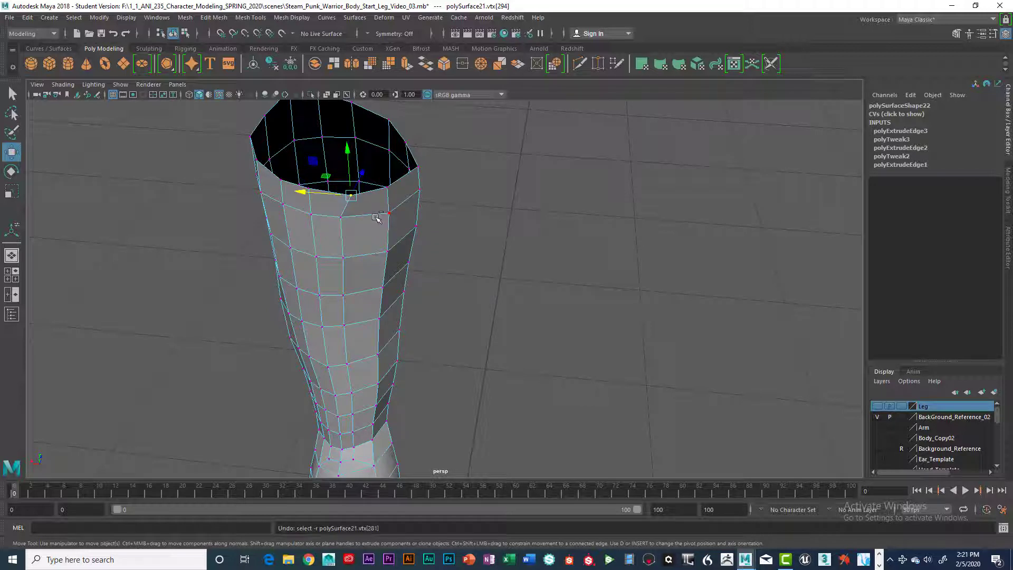
{"action": "key", "text": "ctrl+z"}
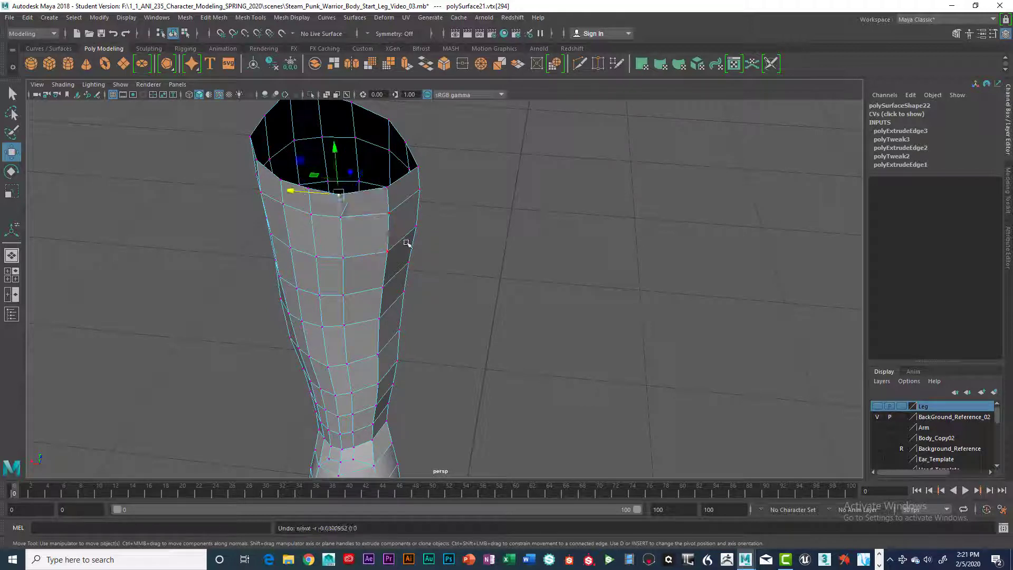
Select the vertical column of edges at the back of the thigh, from the open rim down to the knee
{"action": "left_click_drag", "start_coordinate": [407, 243], "coordinate": [386, 188], "text": "alt"}
{"action": "scroll", "coordinate": [362, 258], "scroll_direction": "up", "scroll_amount": 3}
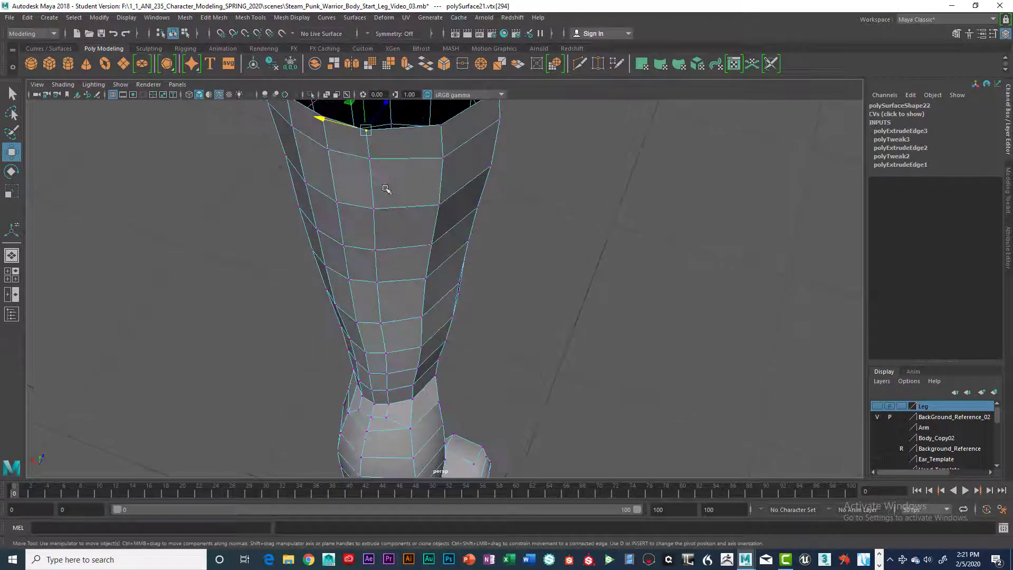
{"action": "right_click", "coordinate": [368, 144]}
{"action": "right_click_drag", "start_coordinate": [371, 163], "coordinate": [368, 115]}
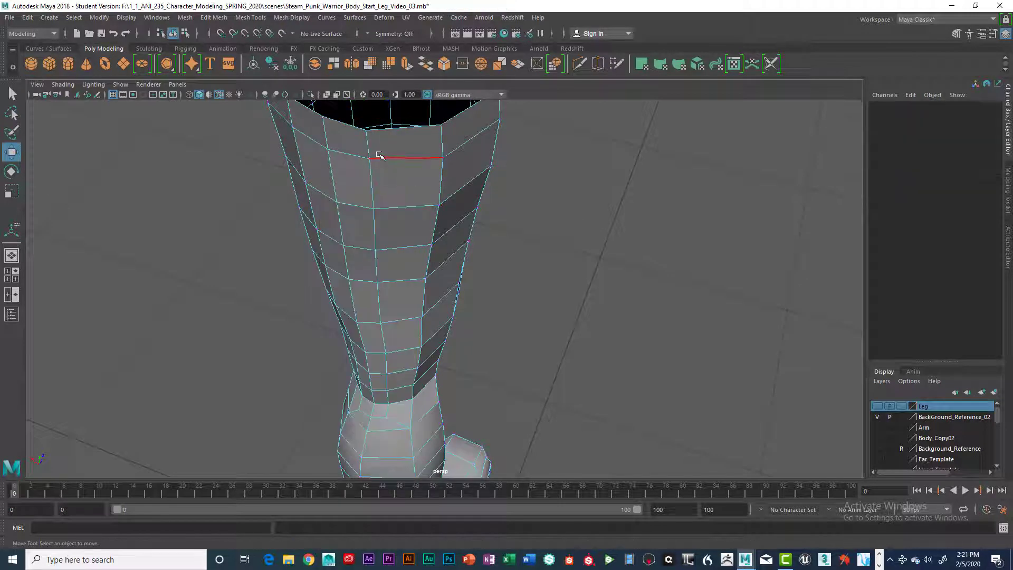
{"action": "left_click", "coordinate": [370, 145]}
{"action": "left_click", "coordinate": [373, 224]}
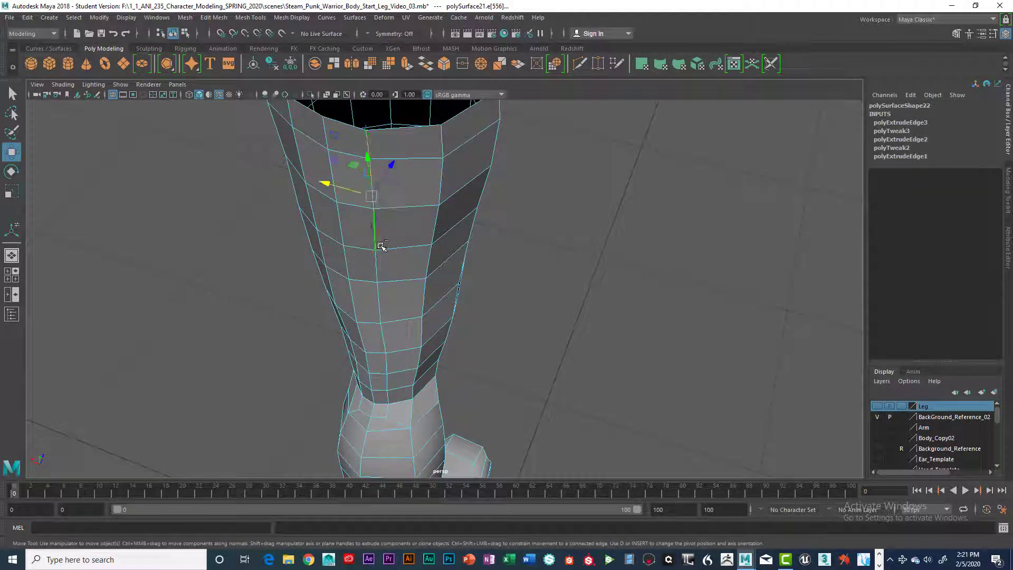
{"action": "left_click", "coordinate": [379, 266]}
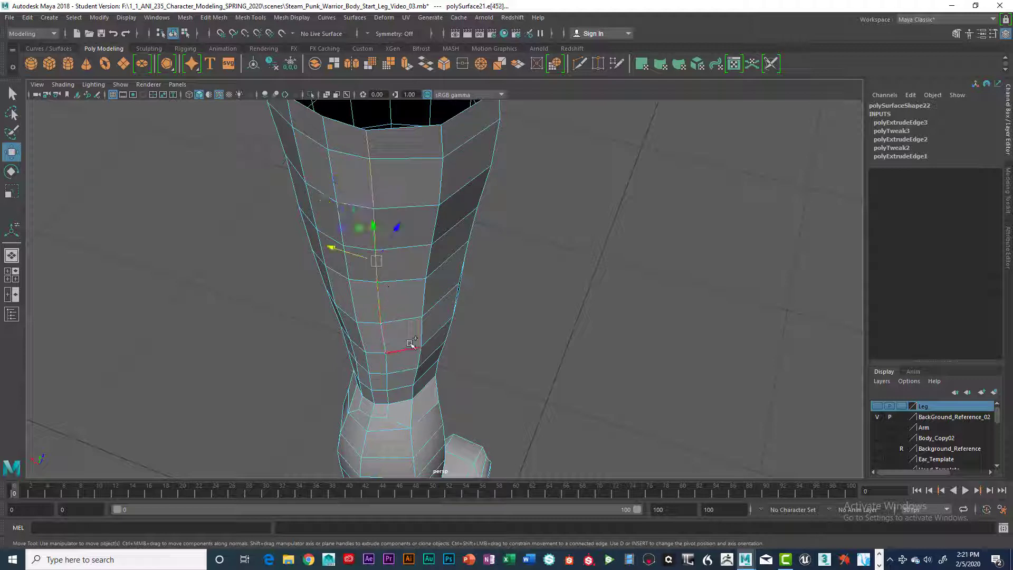
{"action": "left_click_drag", "start_coordinate": [414, 329], "coordinate": [415, 307], "text": "alt"}
{"action": "key", "text": "q"}
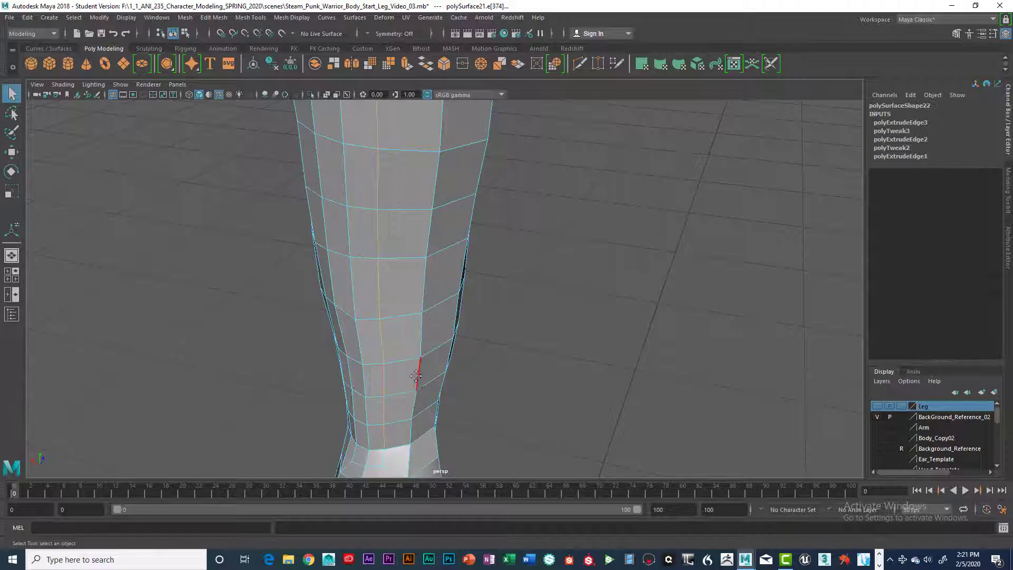
{"action": "left_click_drag", "start_coordinate": [416, 376], "coordinate": [408, 359], "text": "alt"}
{"action": "mouse_move", "coordinate": [436, 320]}
{"action": "left_mouse_down", "text": "alt"}
{"action": "mouse_move", "coordinate": [426, 343]}
{"action": "mouse_move", "coordinate": [416, 337]}
{"action": "mouse_move", "coordinate": [438, 342]}
{"action": "mouse_move", "coordinate": [423, 330]}
{"action": "left_mouse_up", "text": "alt"}
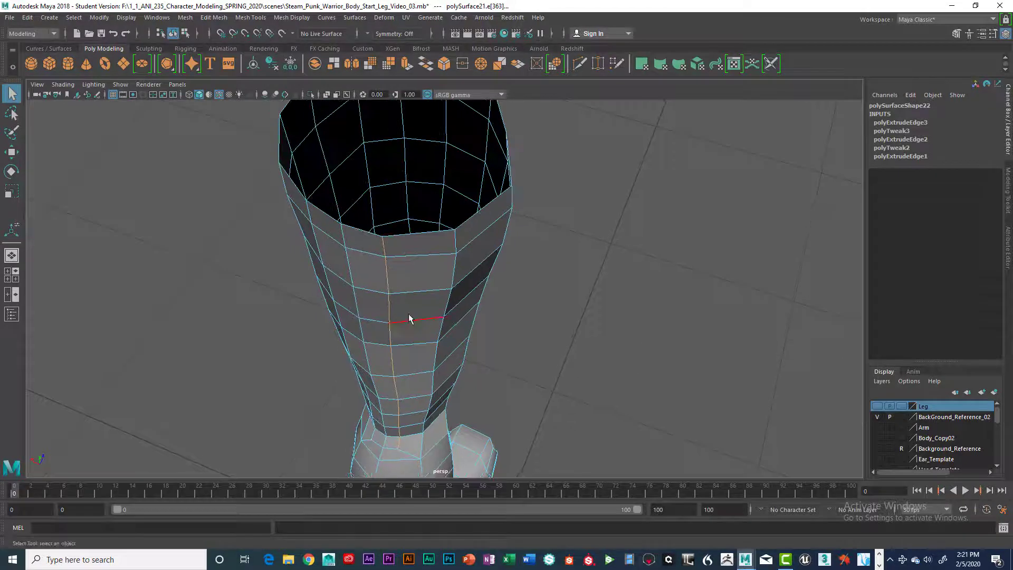
{"action": "key", "text": "F11"}
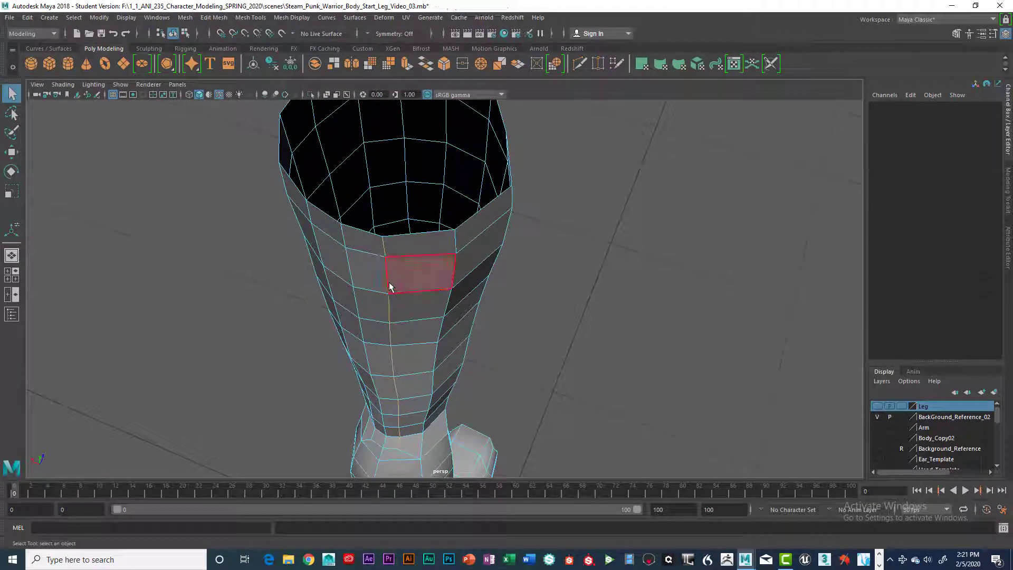
{"action": "key", "text": "ctrl+z"}
Slide the selected back-thigh edge column with Slide Edge in Relative mode toward the middle between its neighbouring columns
{"action": "right_click", "coordinate": [382, 253], "text": "shift"}
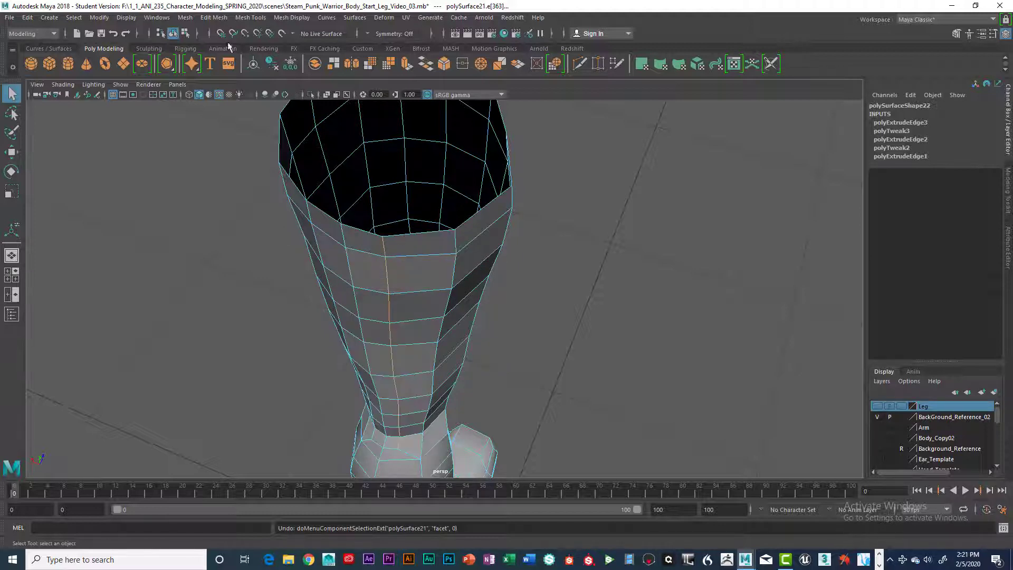
{"action": "left_click", "coordinate": [215, 18]}
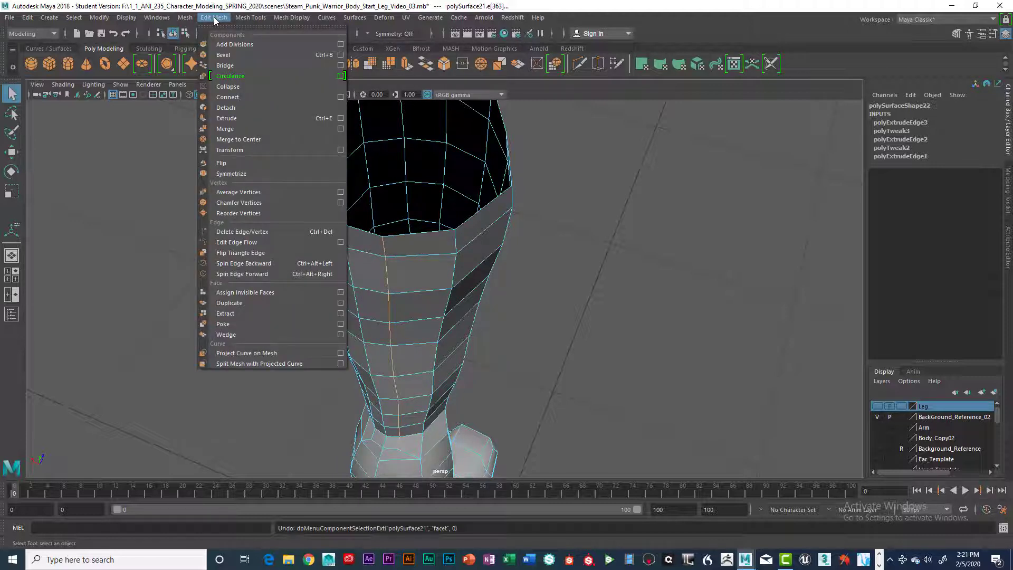
{"action": "mouse_move", "coordinate": [190, 20]}
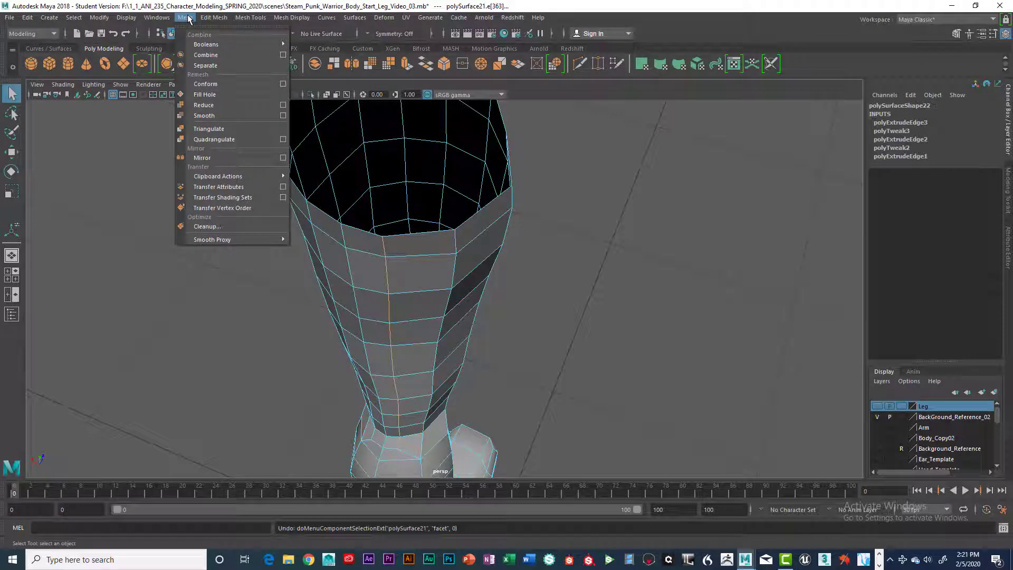
{"action": "mouse_move", "coordinate": [236, 21]}
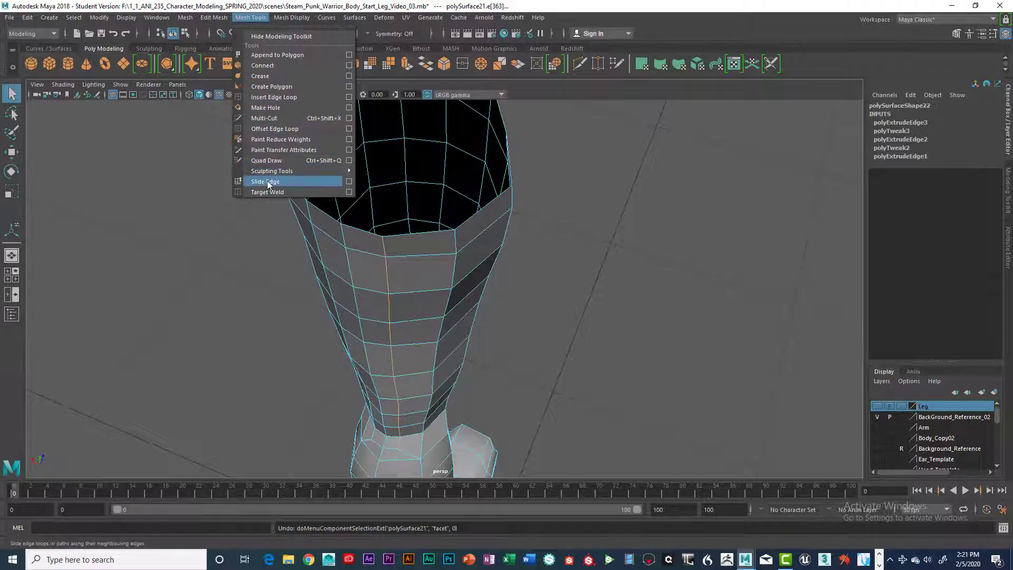
{"action": "left_click", "coordinate": [350, 182]}
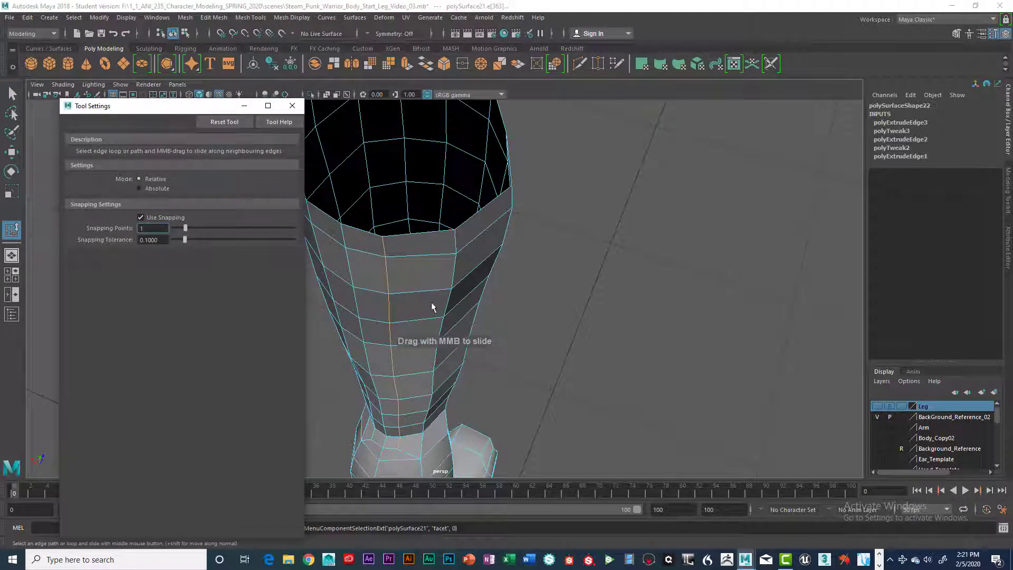
{"action": "mouse_move", "coordinate": [384, 276]}
{"action": "middle_mouse_down"}
{"action": "mouse_move", "coordinate": [403, 272]}
{"action": "mouse_move", "coordinate": [401, 283]}
{"action": "middle_mouse_up"}
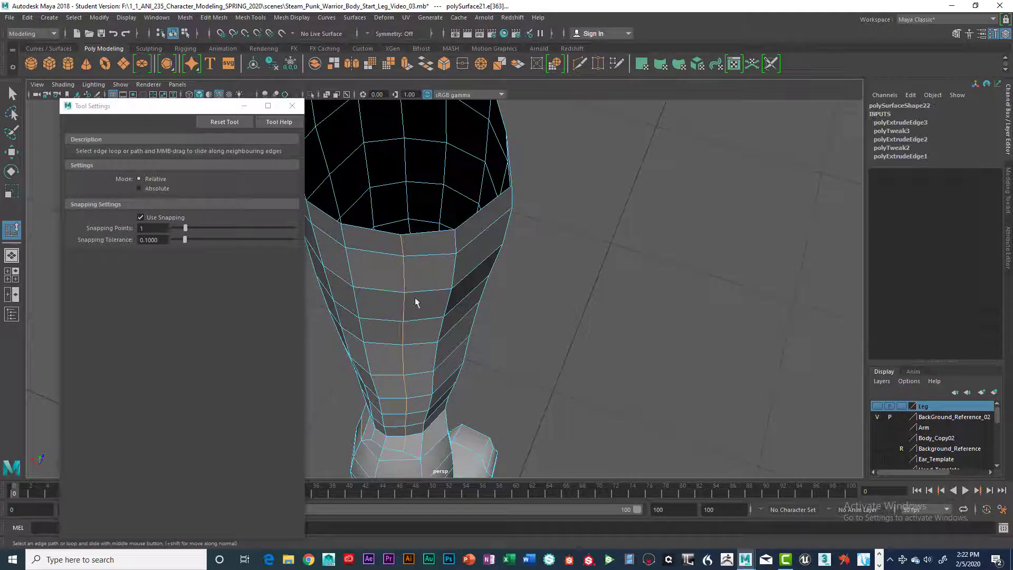
Move the selected edge column slightly backward to round out the back of the thigh, and check it down to the knee
{"action": "left_click_drag", "start_coordinate": [415, 302], "coordinate": [450, 283], "text": "alt"}
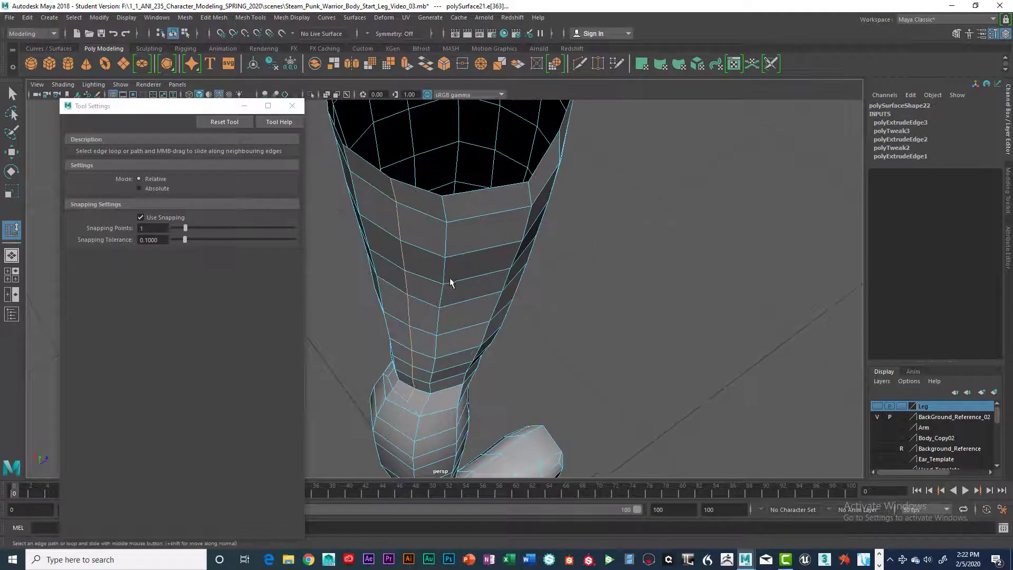
{"action": "key", "text": "w"}
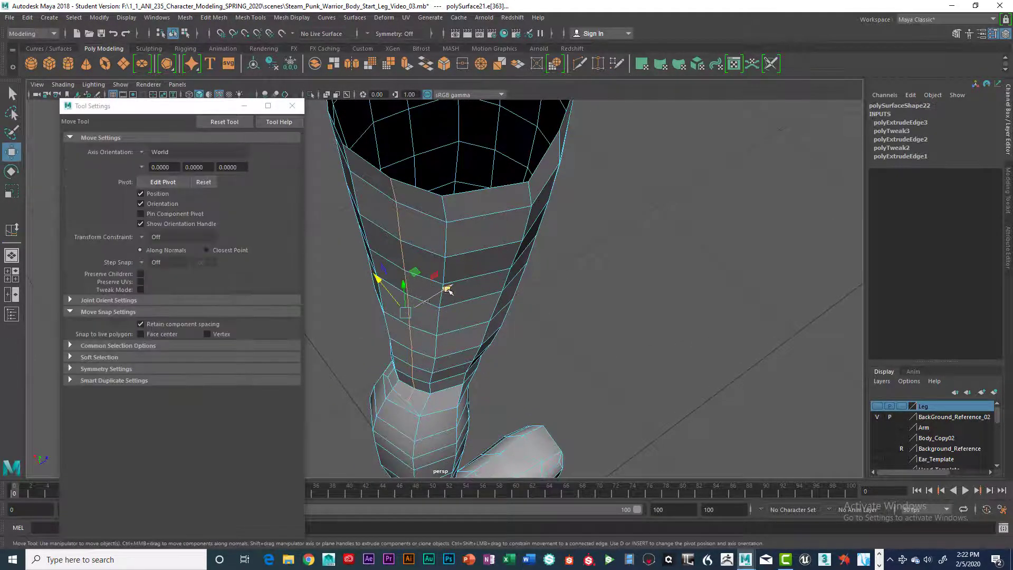
{"action": "middle_click_drag", "start_coordinate": [447, 290], "coordinate": [440, 293]}
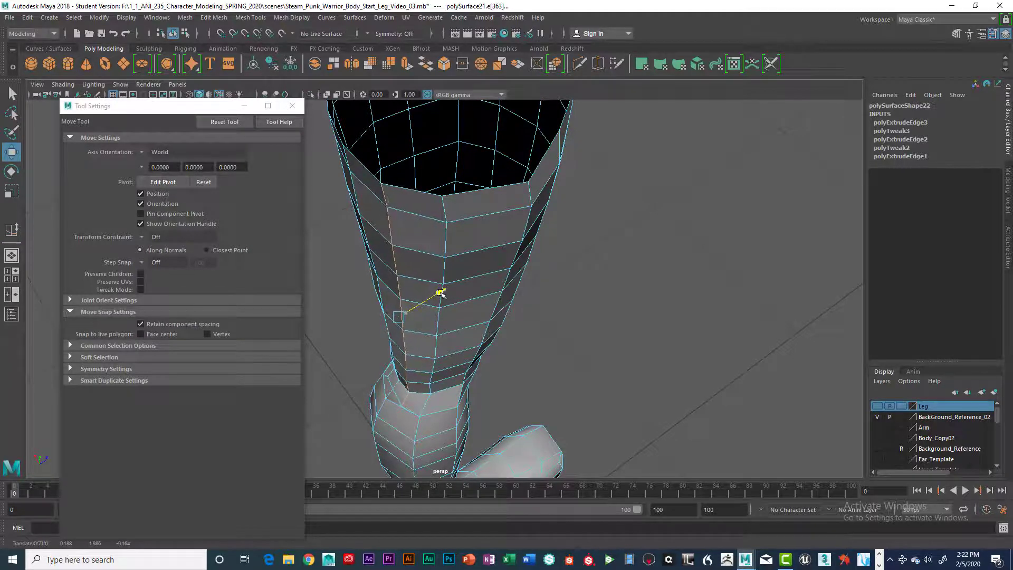
{"action": "left_click_drag", "start_coordinate": [440, 294], "coordinate": [457, 258]}
{"action": "middle_click_drag", "start_coordinate": [440, 316], "coordinate": [460, 201], "text": "alt"}
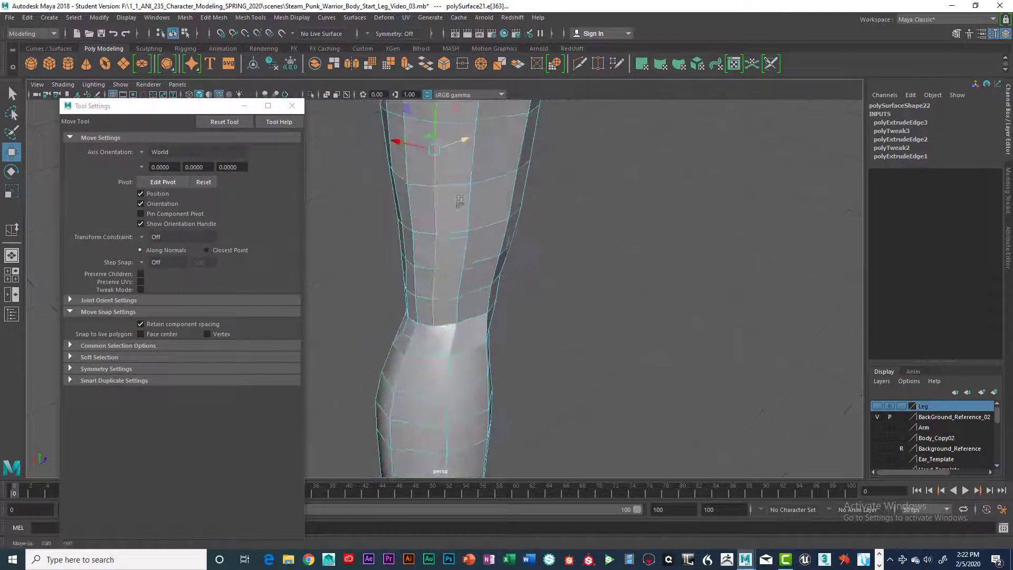
{"action": "left_click_drag", "start_coordinate": [460, 201], "coordinate": [464, 285], "text": "alt"}
{"action": "right_click_drag", "start_coordinate": [416, 255], "coordinate": [408, 347]}
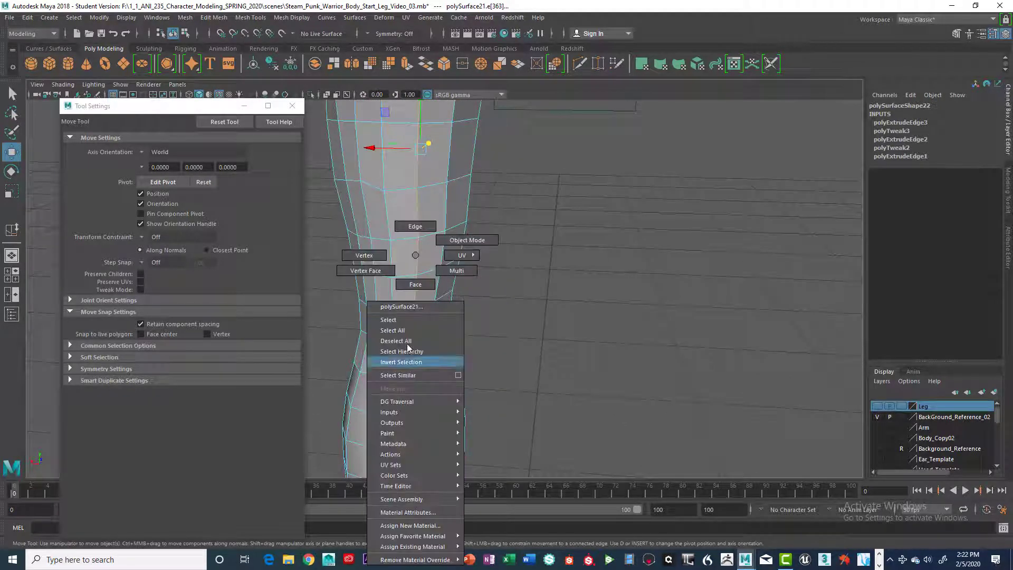
{"action": "right_click_drag", "start_coordinate": [383, 260], "coordinate": [383, 260]}
{"action": "left_click_drag", "start_coordinate": [390, 274], "coordinate": [472, 300], "text": "alt"}
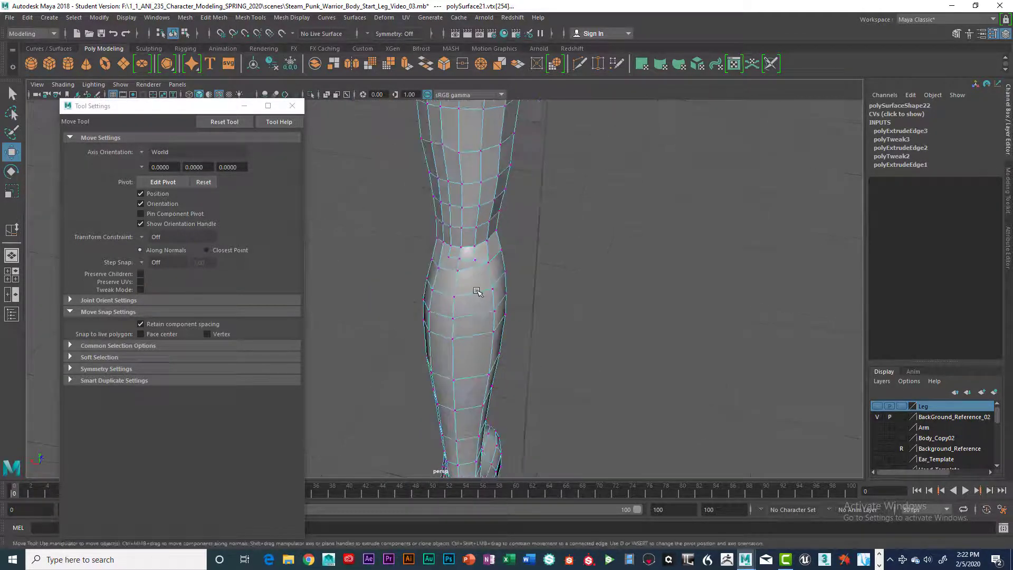
{"action": "right_click_drag", "start_coordinate": [457, 255], "coordinate": [459, 293]}
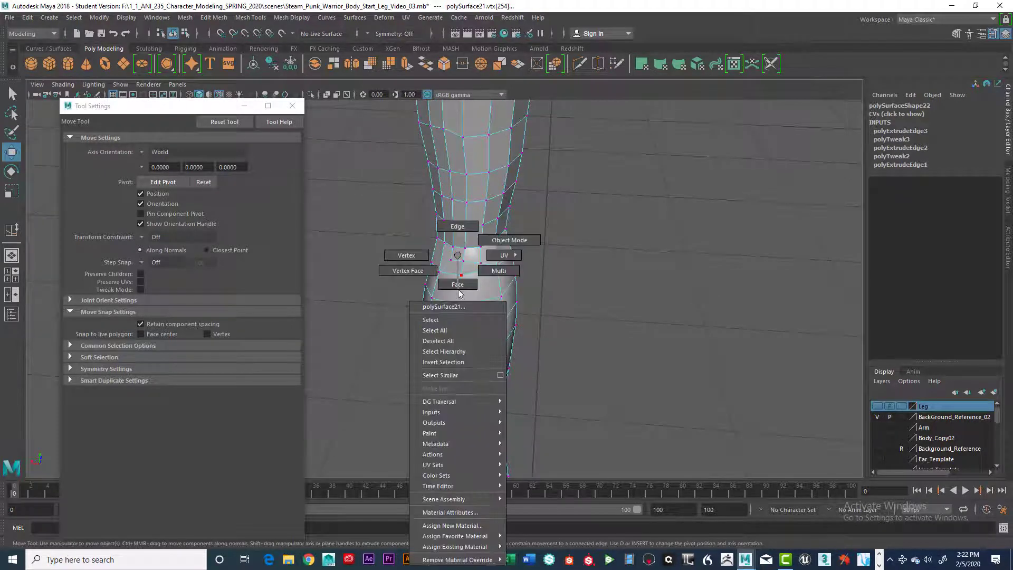
{"action": "right_click_drag", "start_coordinate": [467, 228], "coordinate": [469, 227]}
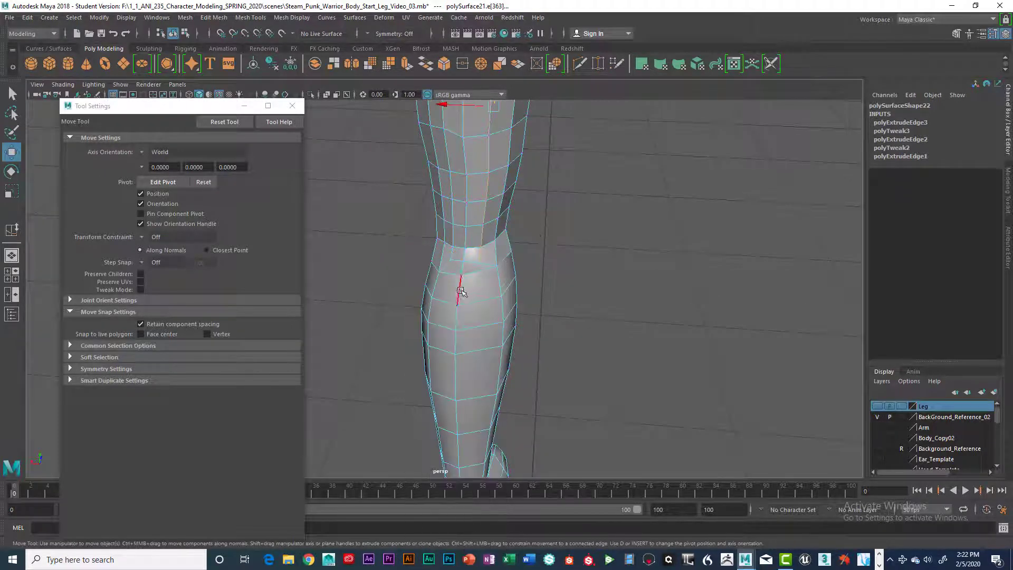
Select the vertical column of edges running down the back of the calf to the heel, and nudge it very slightly in depth
{"action": "left_click_drag", "start_coordinate": [488, 313], "coordinate": [471, 190], "text": "alt"}
{"action": "scroll", "coordinate": [471, 191], "scroll_direction": "up", "scroll_amount": 3}
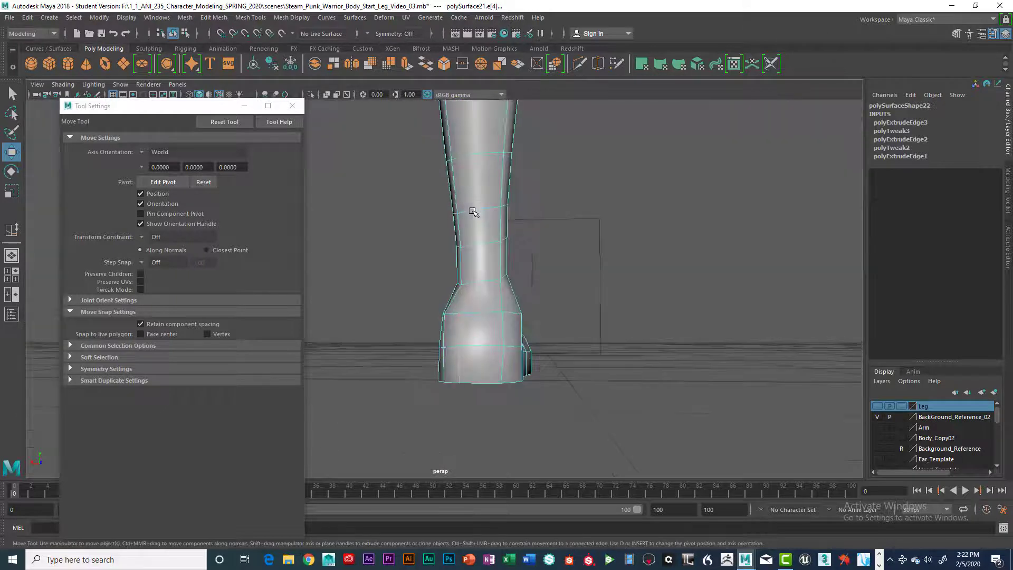
{"action": "middle_click_drag", "start_coordinate": [472, 210], "coordinate": [485, 286], "text": "alt"}
{"action": "left_click_drag", "start_coordinate": [485, 286], "coordinate": [475, 320], "text": "alt"}
{"action": "middle_click_drag", "start_coordinate": [459, 296], "coordinate": [476, 304]}
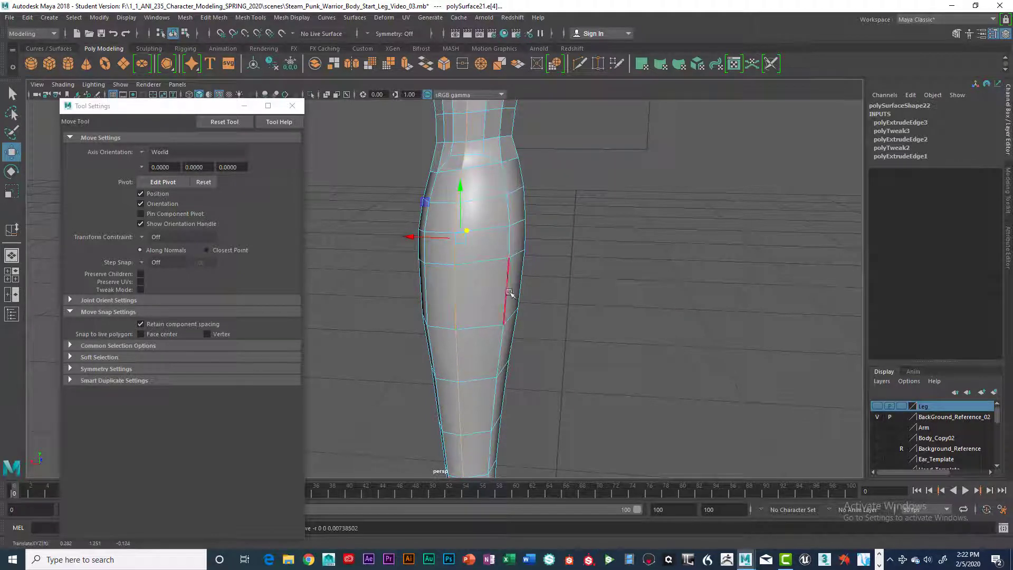
{"action": "left_click_drag", "start_coordinate": [509, 293], "coordinate": [448, 270], "text": "alt"}
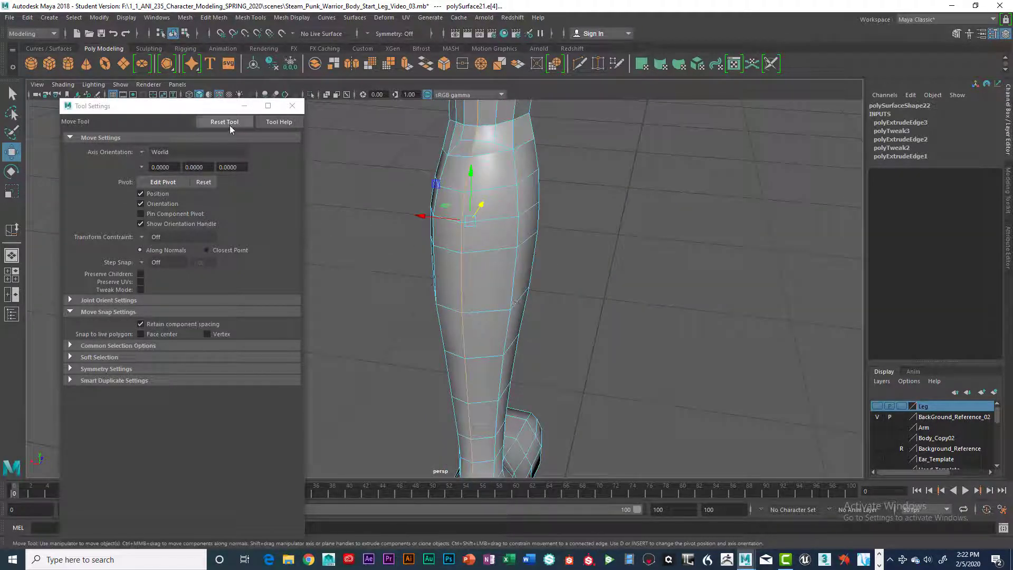
Close the tool settings window and slide the selected back-calf edge column with Slide Edge toward the middle between its neighbouring columns
{"action": "left_click", "coordinate": [292, 105]}
{"action": "key", "text": "space"}
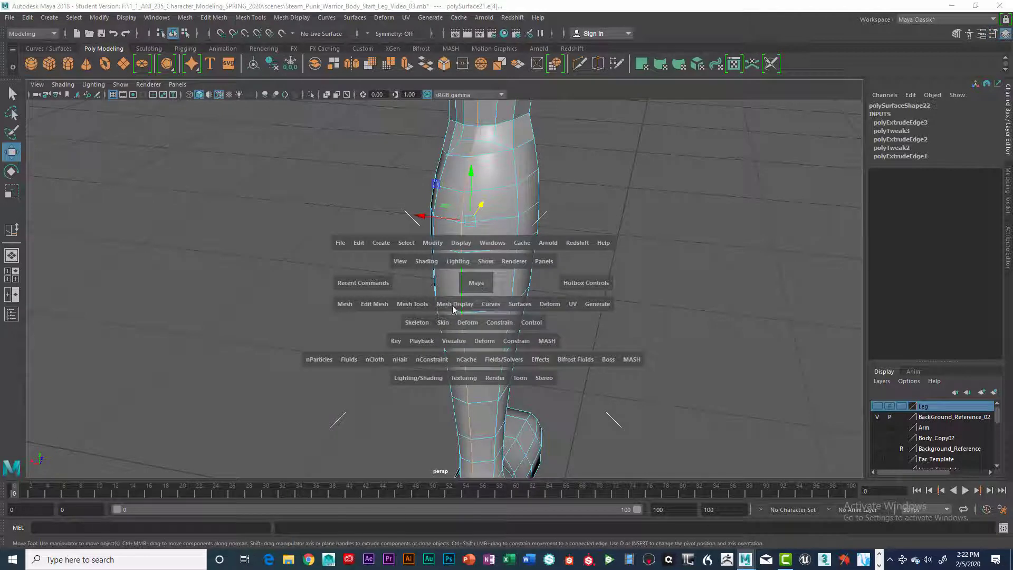
{"action": "left_click", "coordinate": [422, 305]}
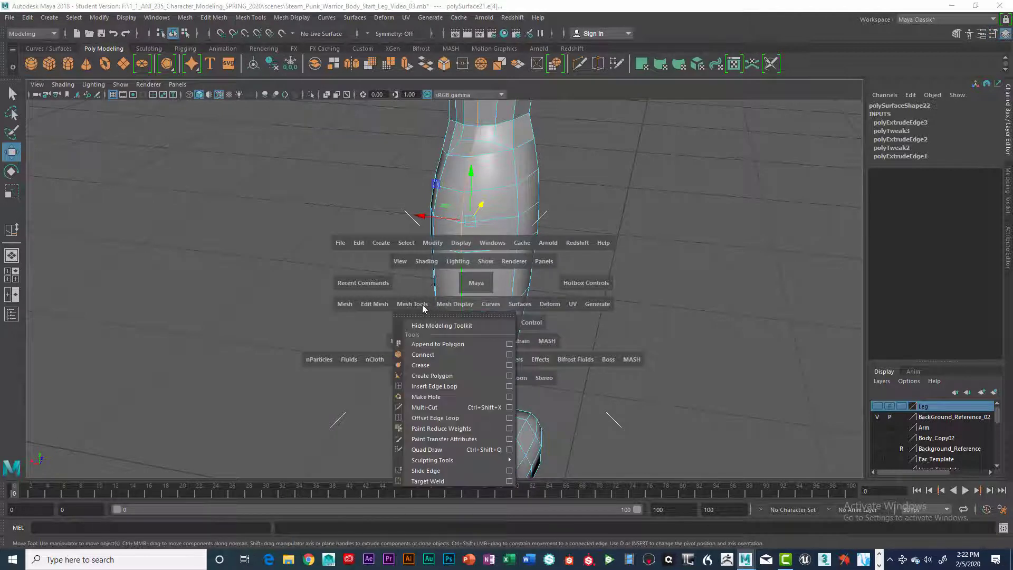
{"action": "left_click", "coordinate": [426, 470]}
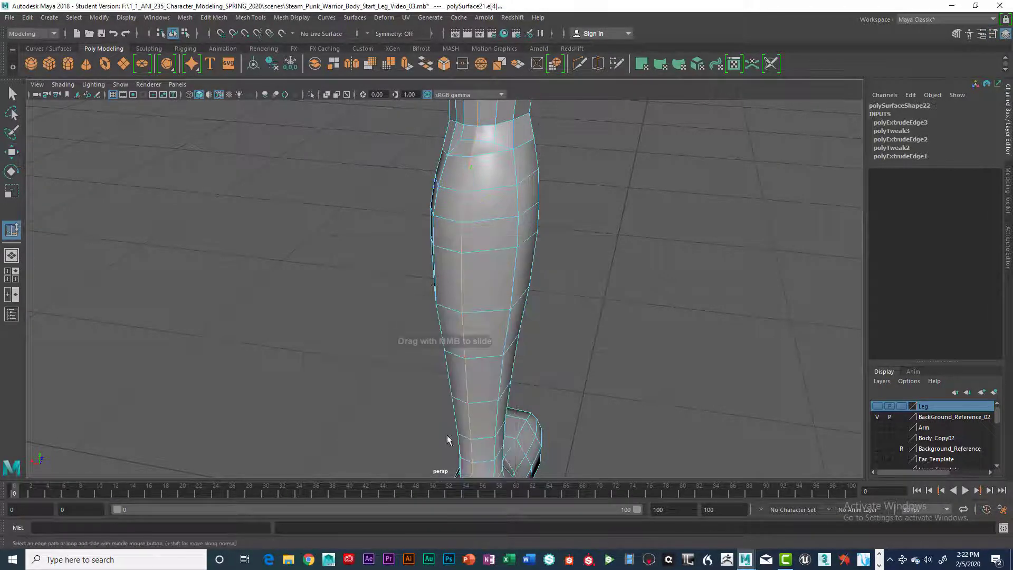
{"action": "middle_click_drag", "start_coordinate": [460, 318], "coordinate": [472, 320]}
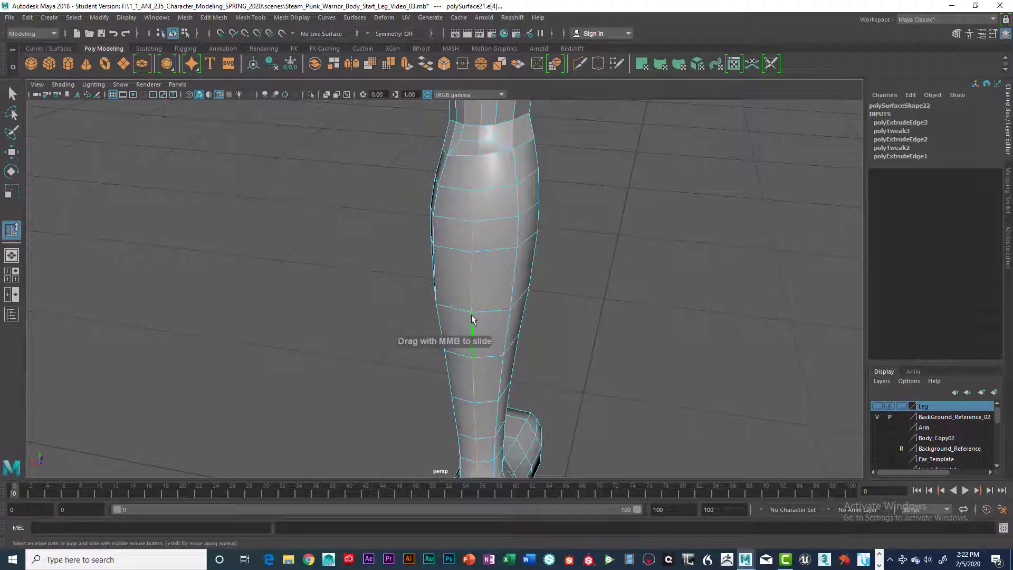
Move the back-calf edge column slightly backward to round out the calf, and check the whole leg up to the open thigh rim
{"action": "left_click_drag", "start_coordinate": [473, 314], "coordinate": [475, 347], "text": "alt"}
{"action": "key", "text": "w"}
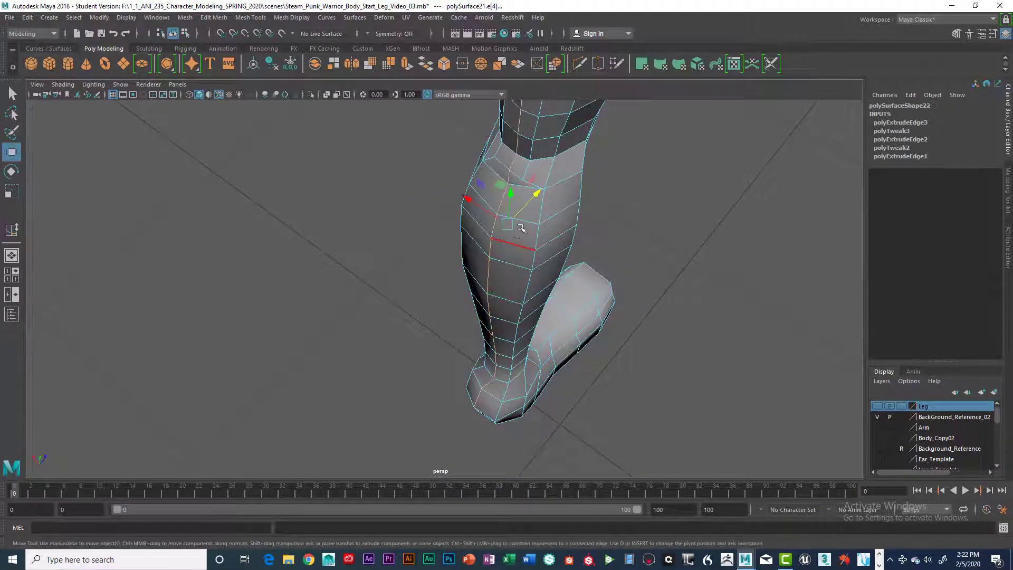
{"action": "left_click_drag", "start_coordinate": [535, 195], "coordinate": [532, 196]}
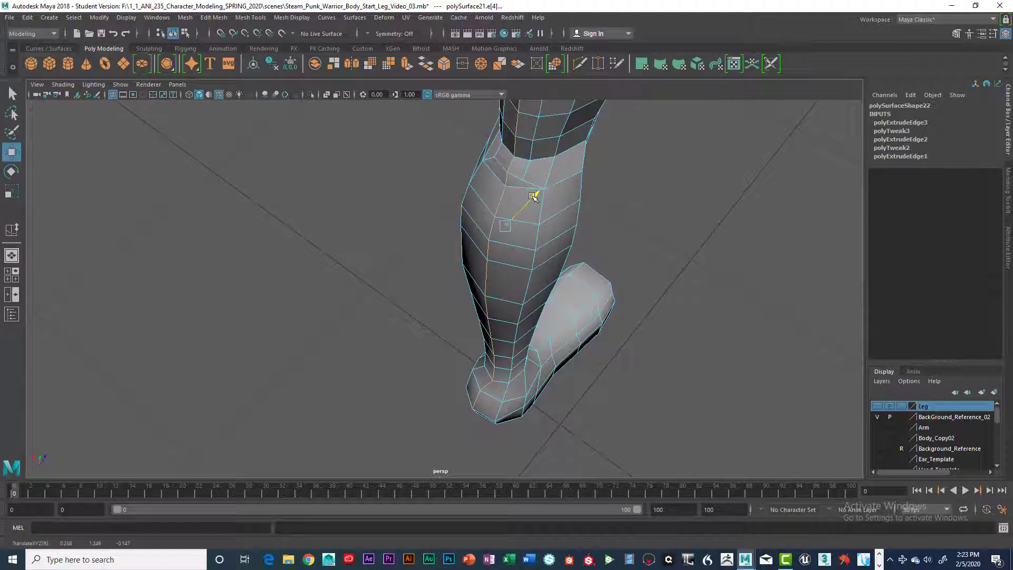
{"action": "left_click_drag", "start_coordinate": [522, 266], "coordinate": [508, 285], "text": "alt"}
{"action": "scroll", "coordinate": [518, 251], "scroll_direction": "down", "scroll_amount": 5}
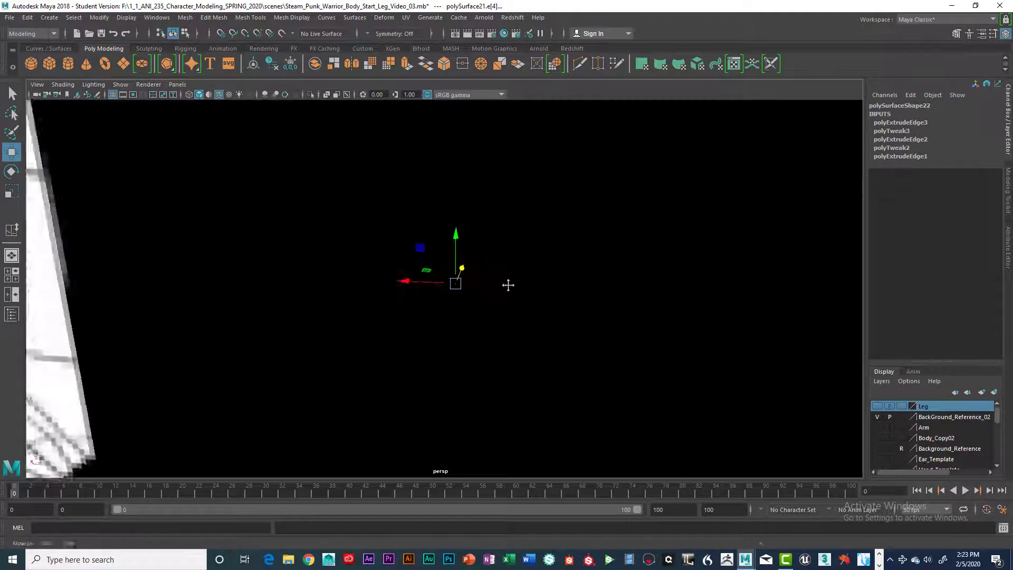
{"action": "middle_click_drag", "start_coordinate": [508, 285], "coordinate": [493, 333], "text": "alt"}
{"action": "left_click_drag", "start_coordinate": [494, 335], "coordinate": [468, 264], "text": "alt"}
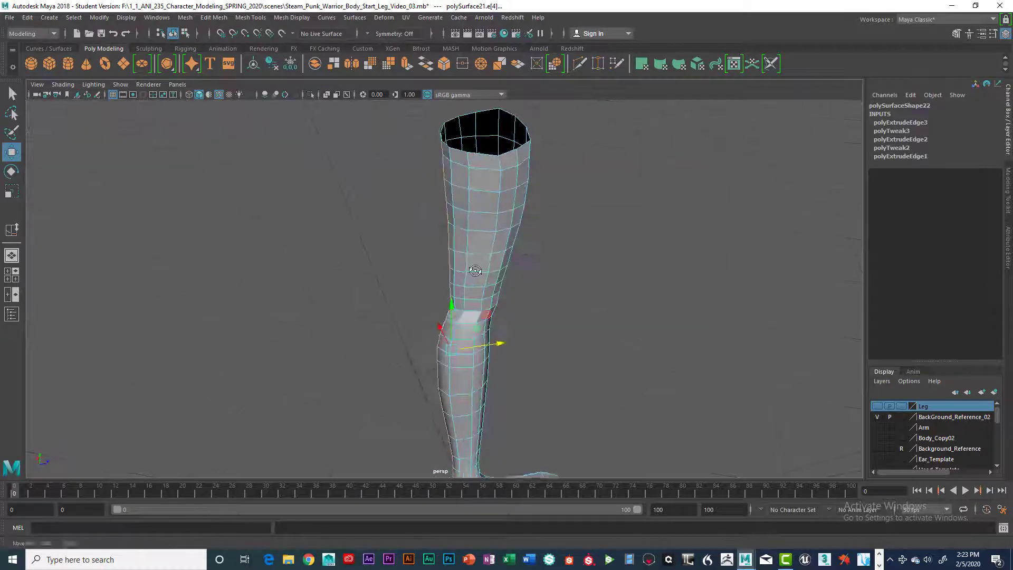